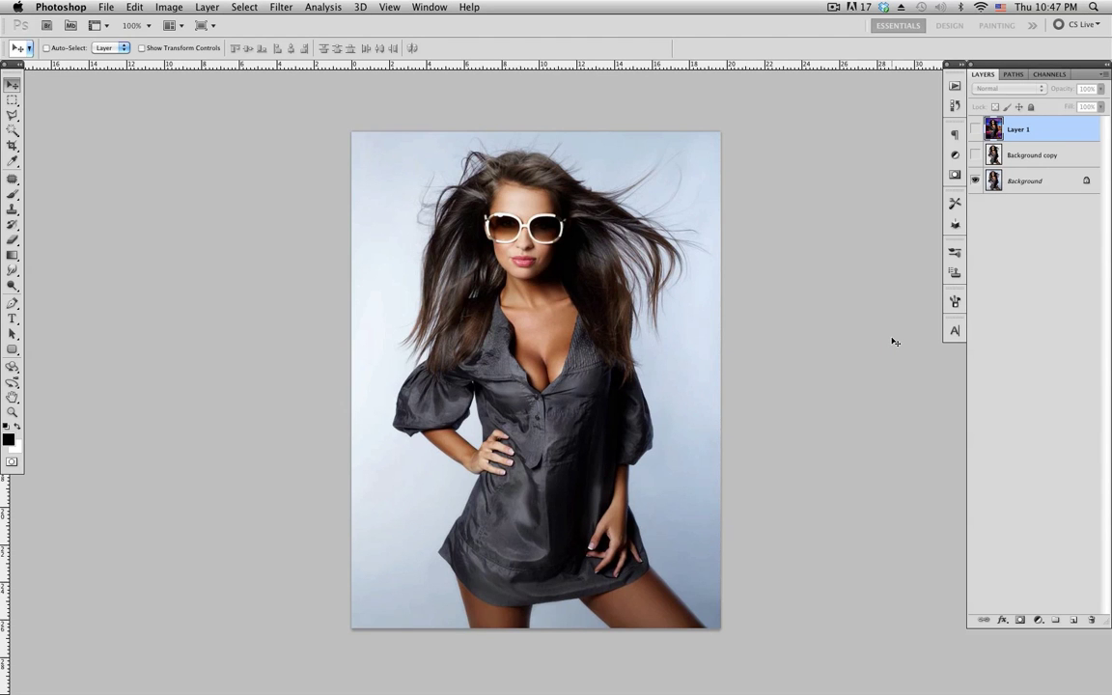
# - Preview the finished composite by showing the Background copy cutout and the Layer 1 version with the club background
pyautogui.click(1043, 319)
pyautogui.click(1002, 182)
pyautogui.click(975, 156)
pyautogui.click(975, 181)
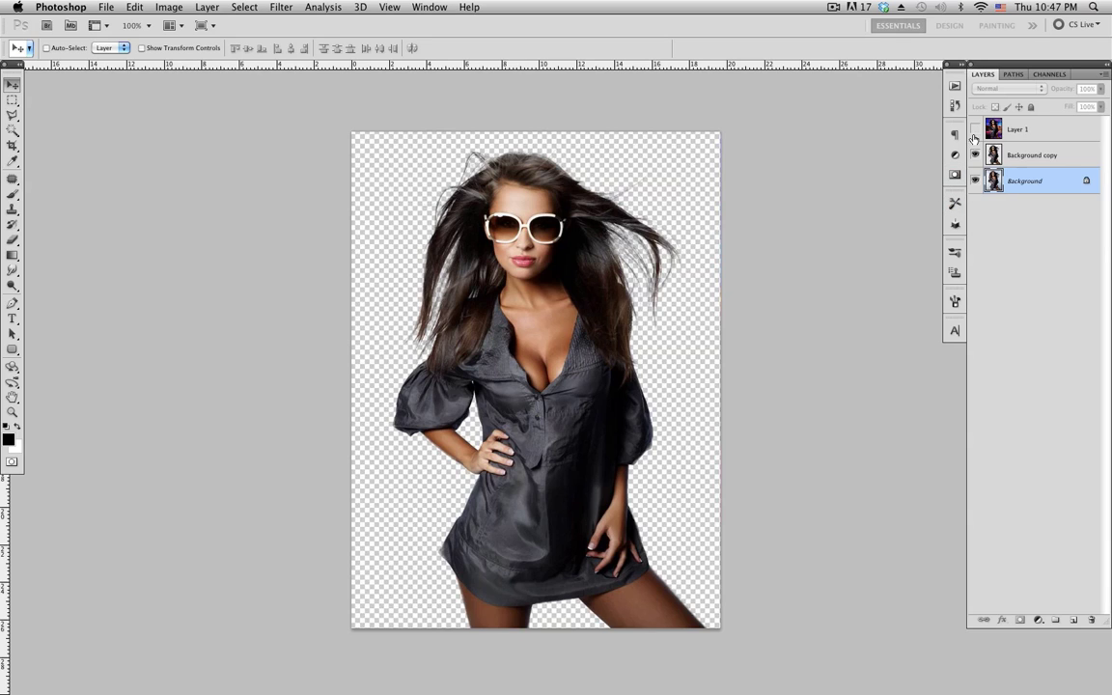
pyautogui.click(975, 130)
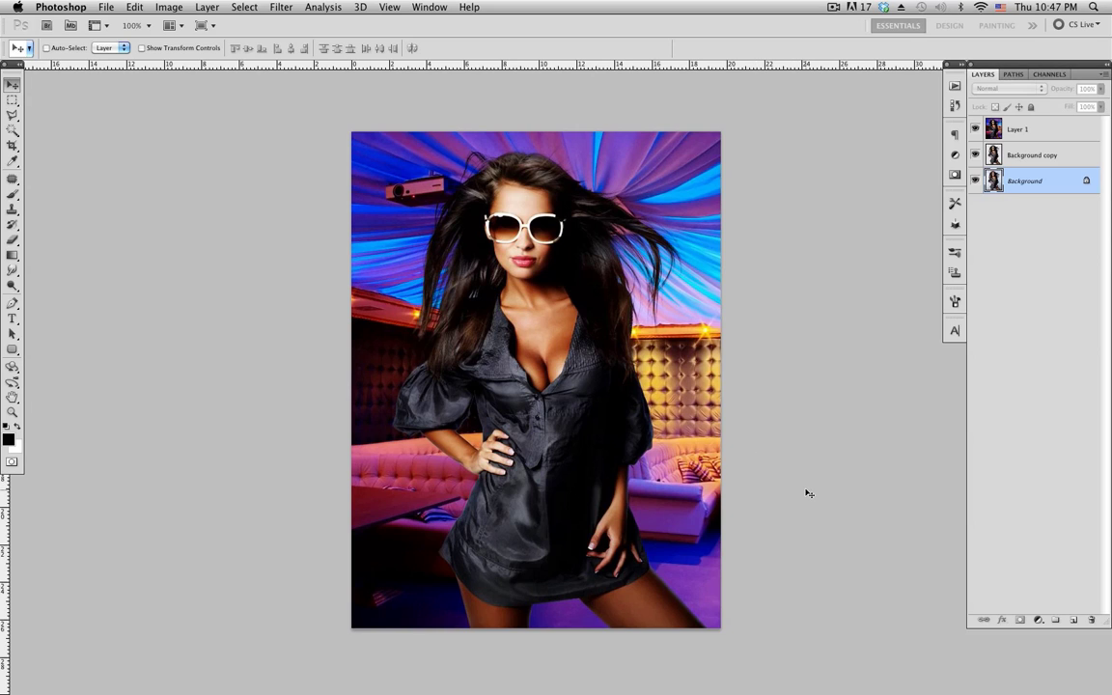
# - Close the finished example without saving its changes and duplicate the Background layer of the original model photo
pyautogui.press('super+w')
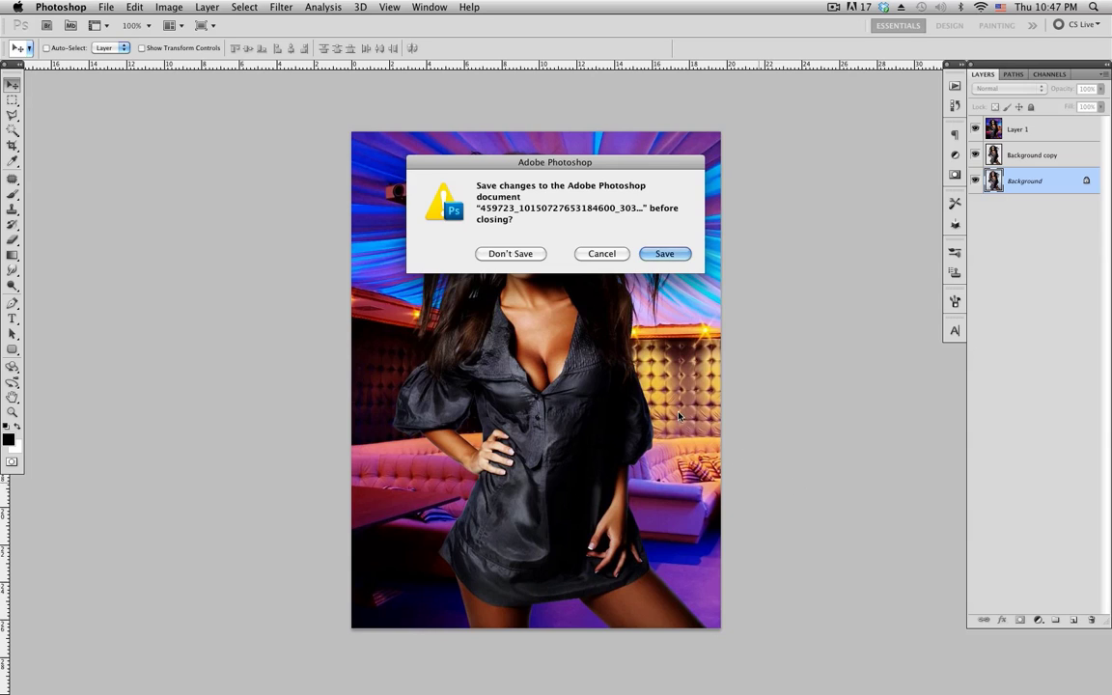
pyautogui.click(511, 254)
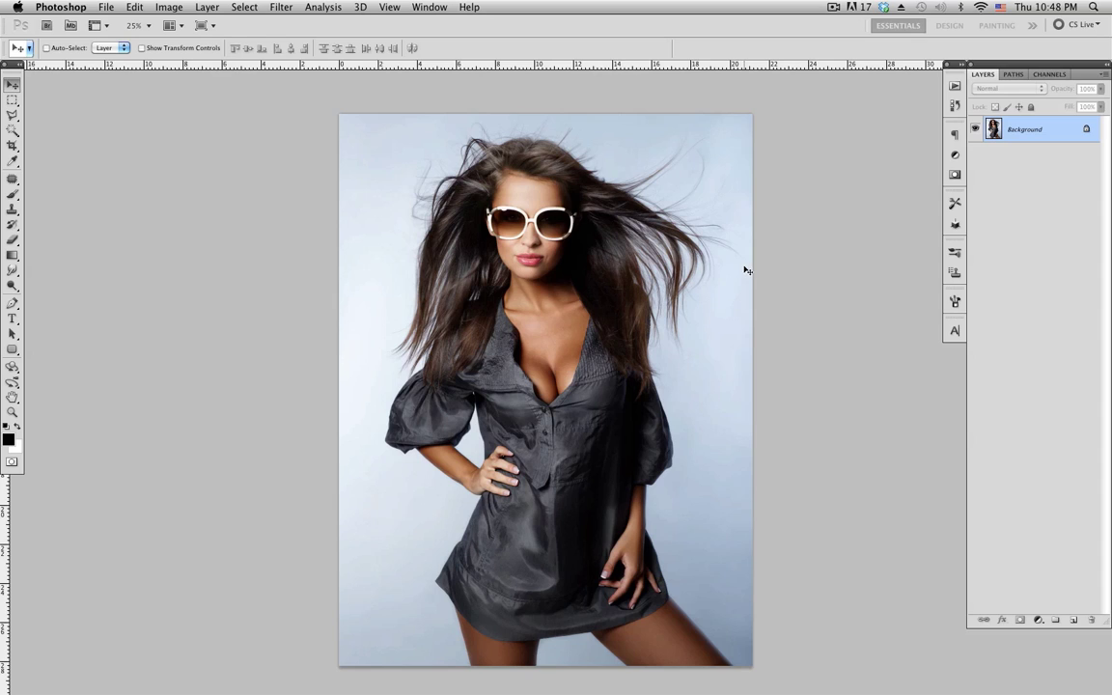
pyautogui.press('super+j')
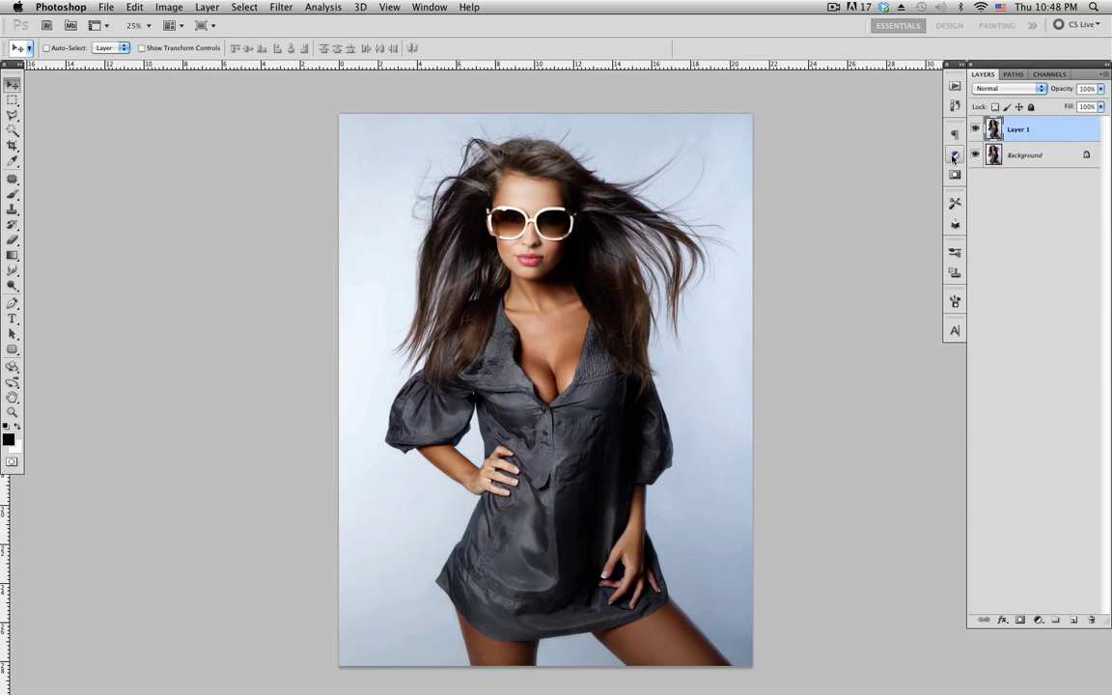
# - Compare the Red, Green and Blue channels individually for contrast between the model's hair and the background
pyautogui.click(1050, 75)
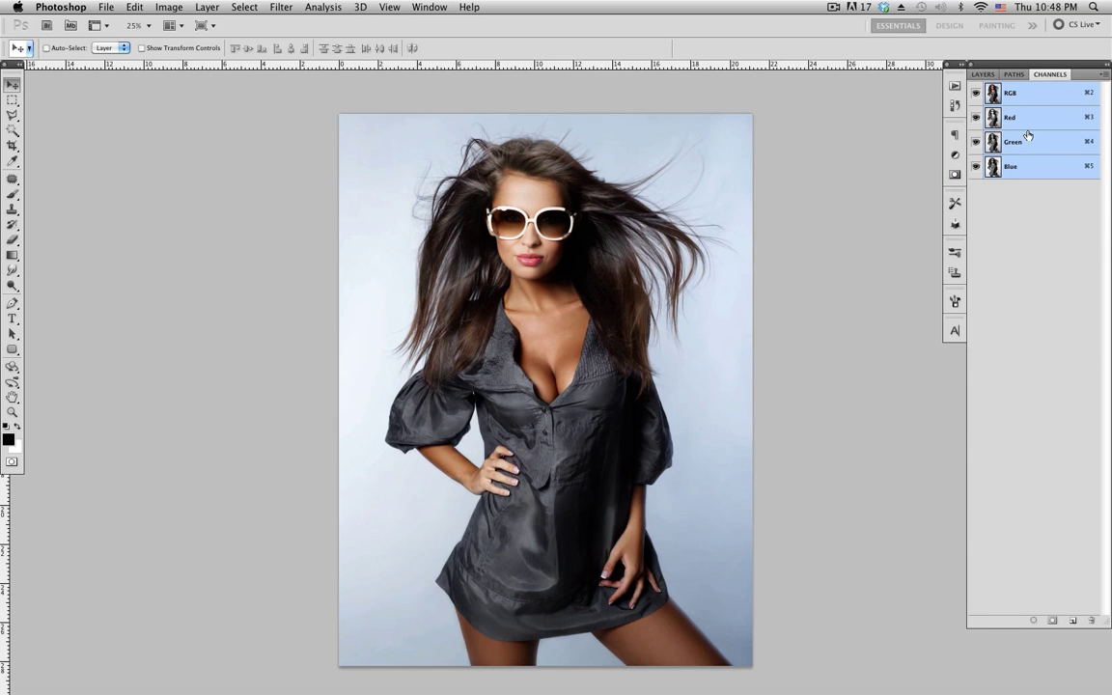
pyautogui.press('super+3')
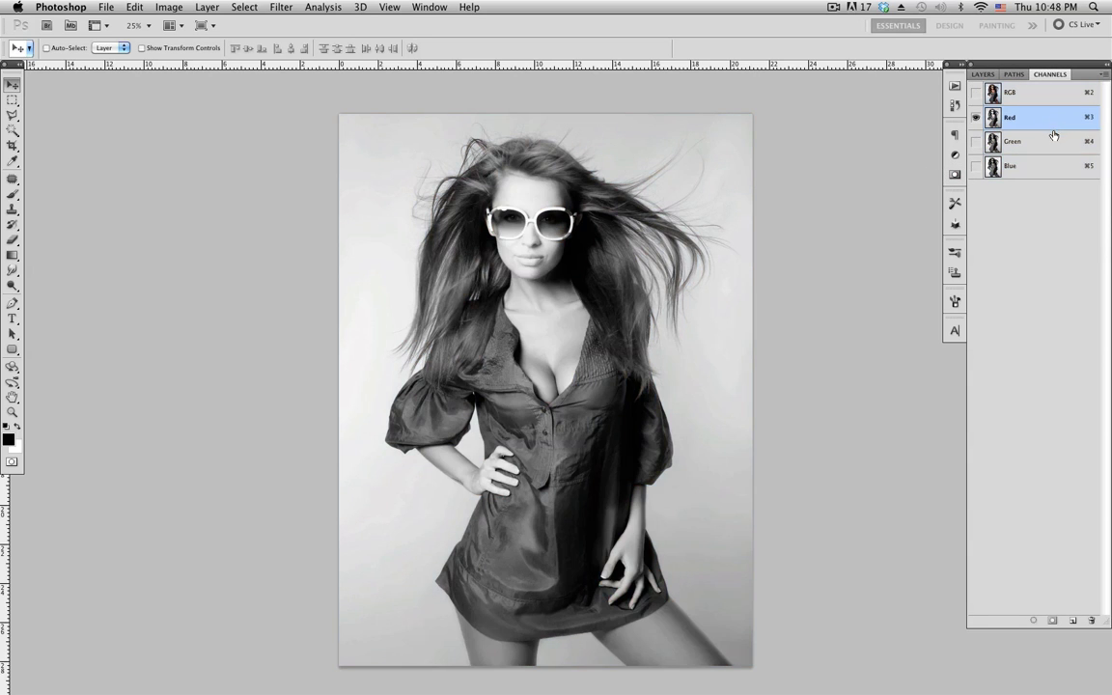
pyautogui.press('super+4')
pyautogui.press('super+5')
pyautogui.click(1043, 117)
pyautogui.click(1043, 143)
pyautogui.click(1034, 170)
pyautogui.click(1039, 143)
pyautogui.click(1039, 118)
pyautogui.click(1039, 145)
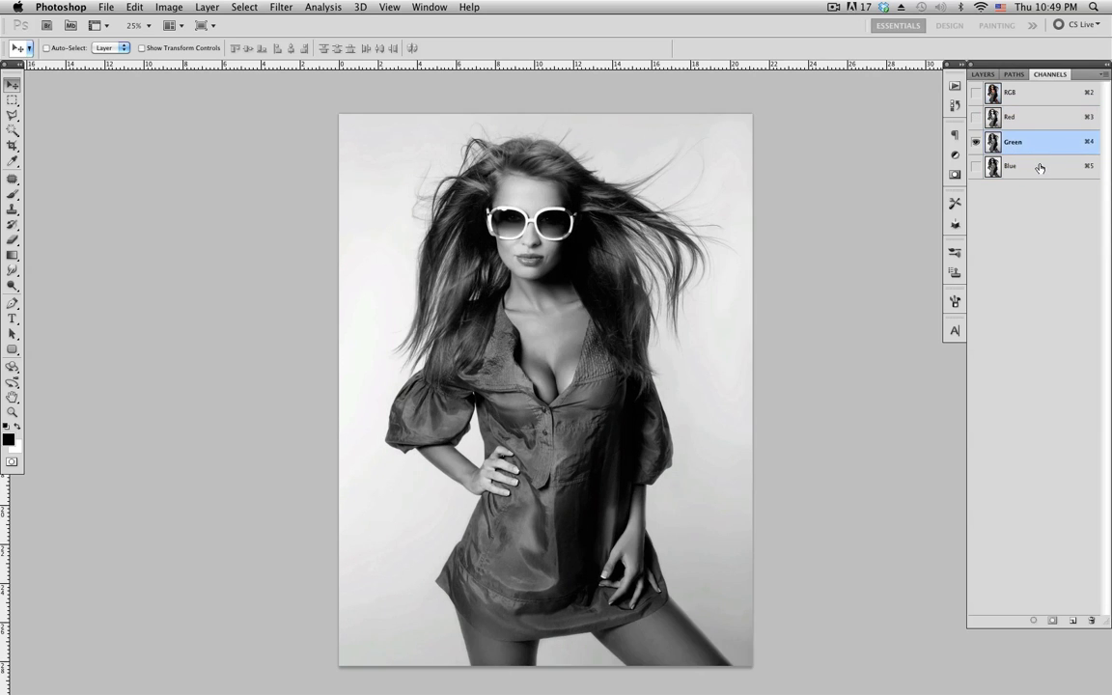
# - Duplicate the Blue channel within the same document and invert the duplicate
pyautogui.click(1041, 168)
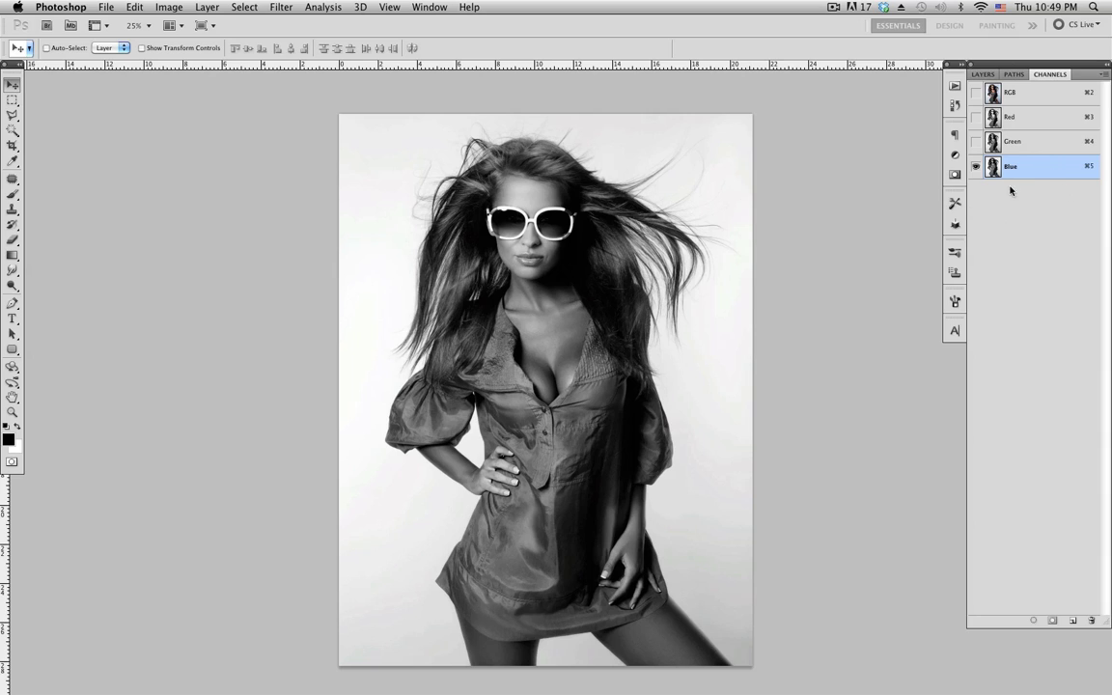
pyautogui.rightClick(1023, 168)
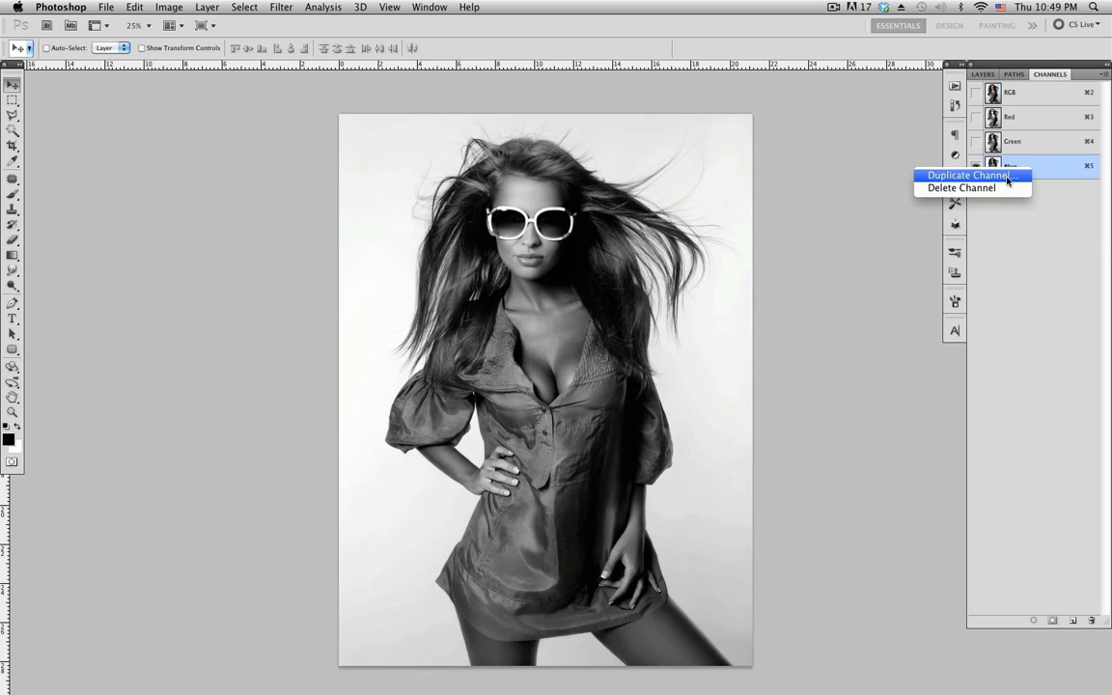
pyautogui.click(968, 176)
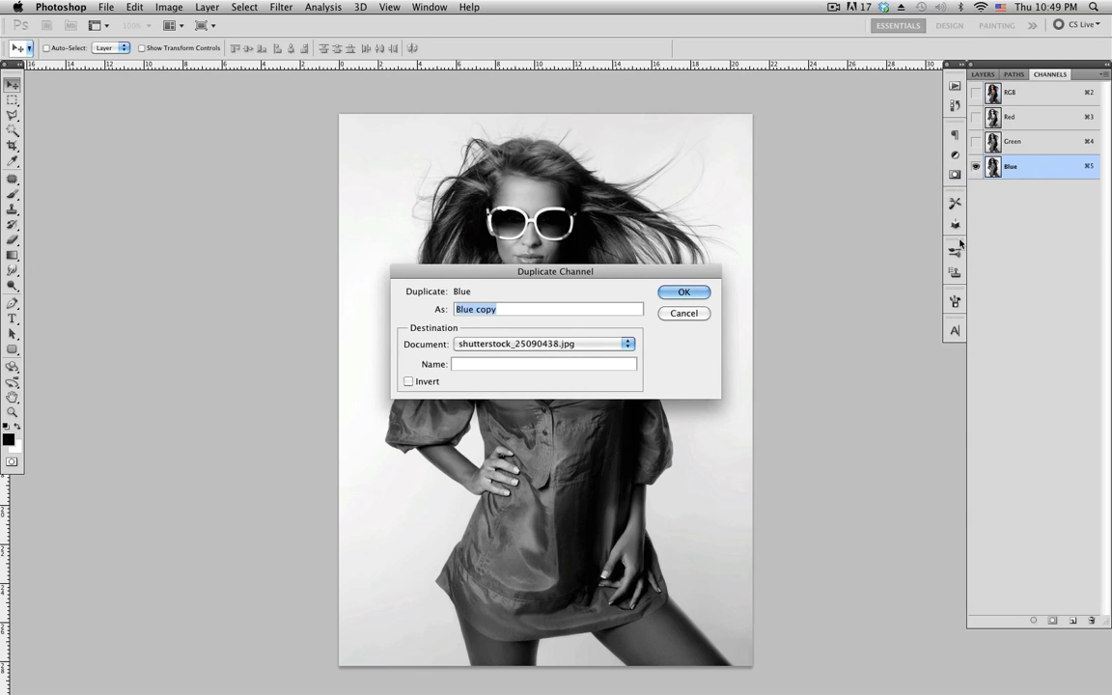
pyautogui.click(693, 294)
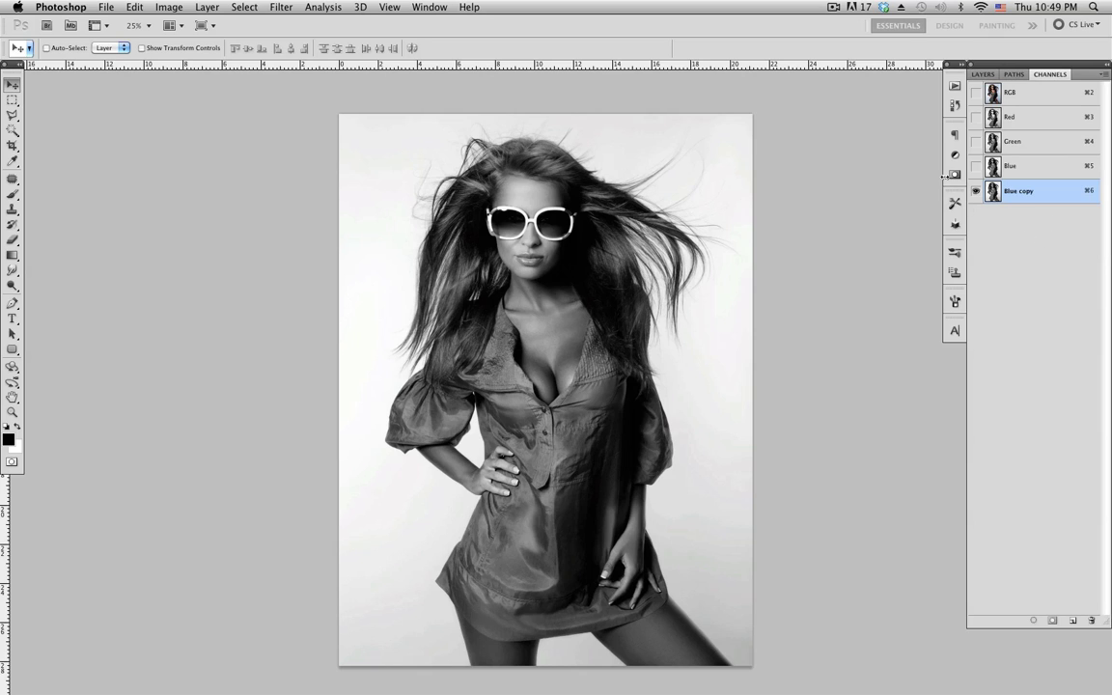
pyautogui.press('super+i')
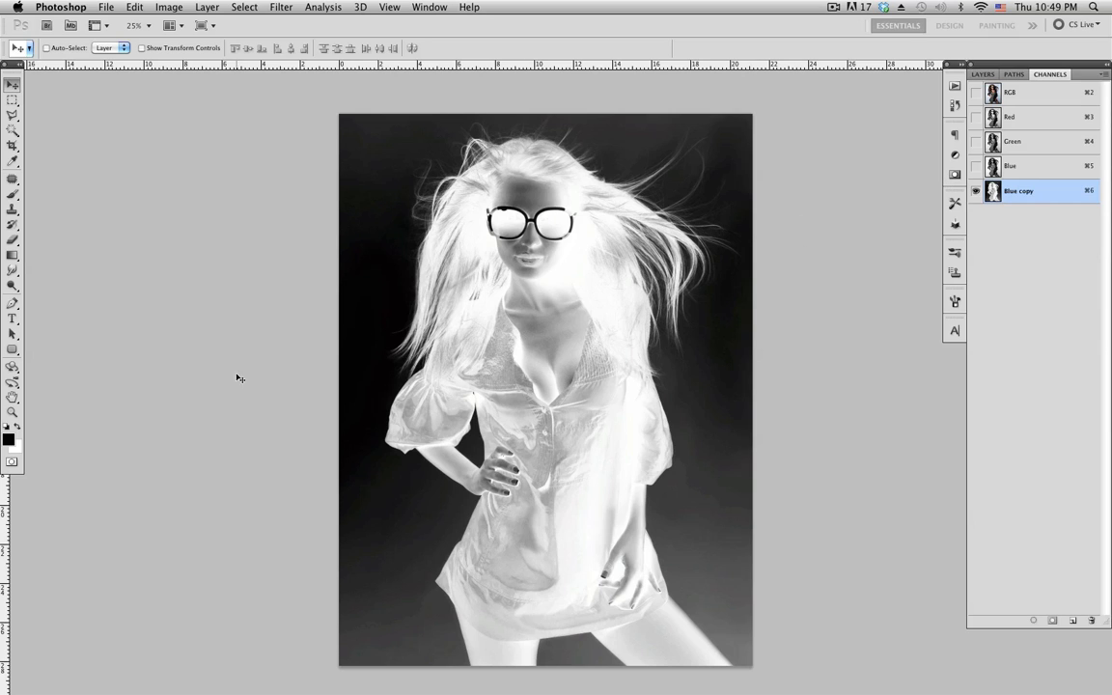
# - Show the image in full-screen mode and set the Levels black input of the inverted channel copy to 19
pyautogui.scroll(-1, 514, 331)
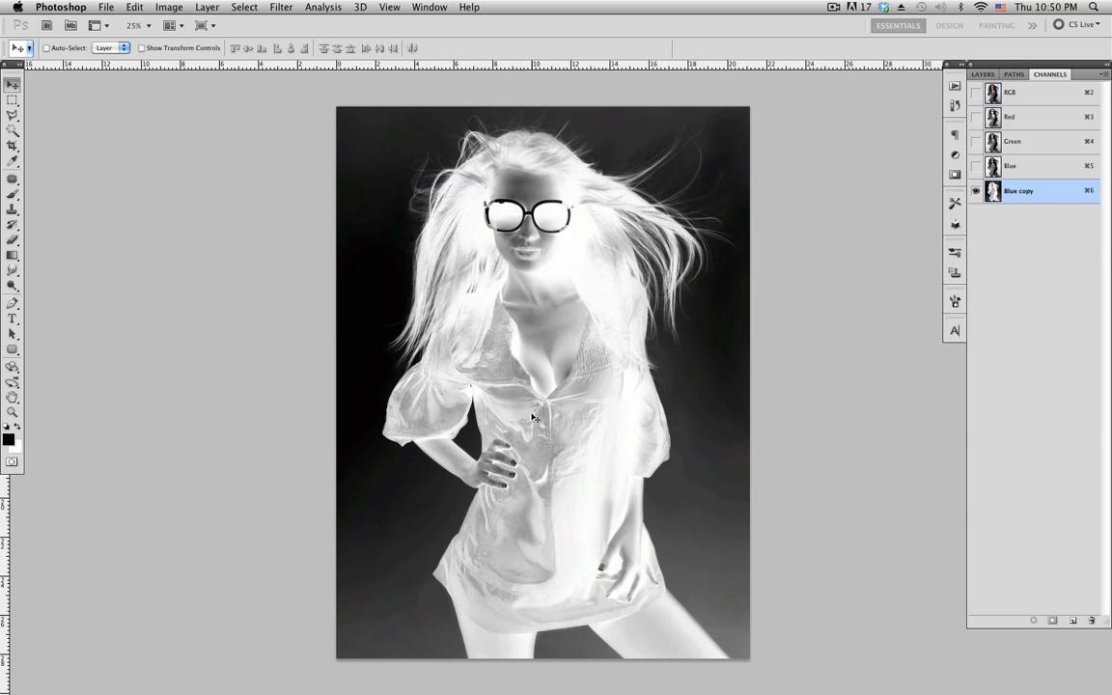
pyautogui.press('f')
pyautogui.press('f')
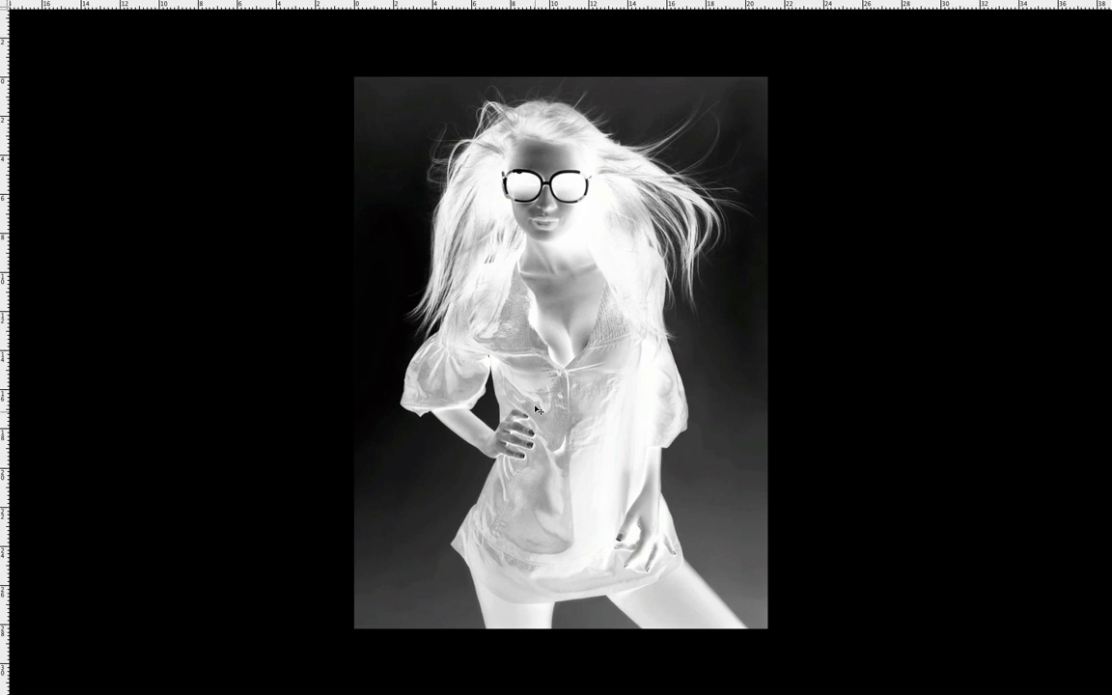
pyautogui.moveTo(548, 365); pyautogui.dragTo(536, 392)
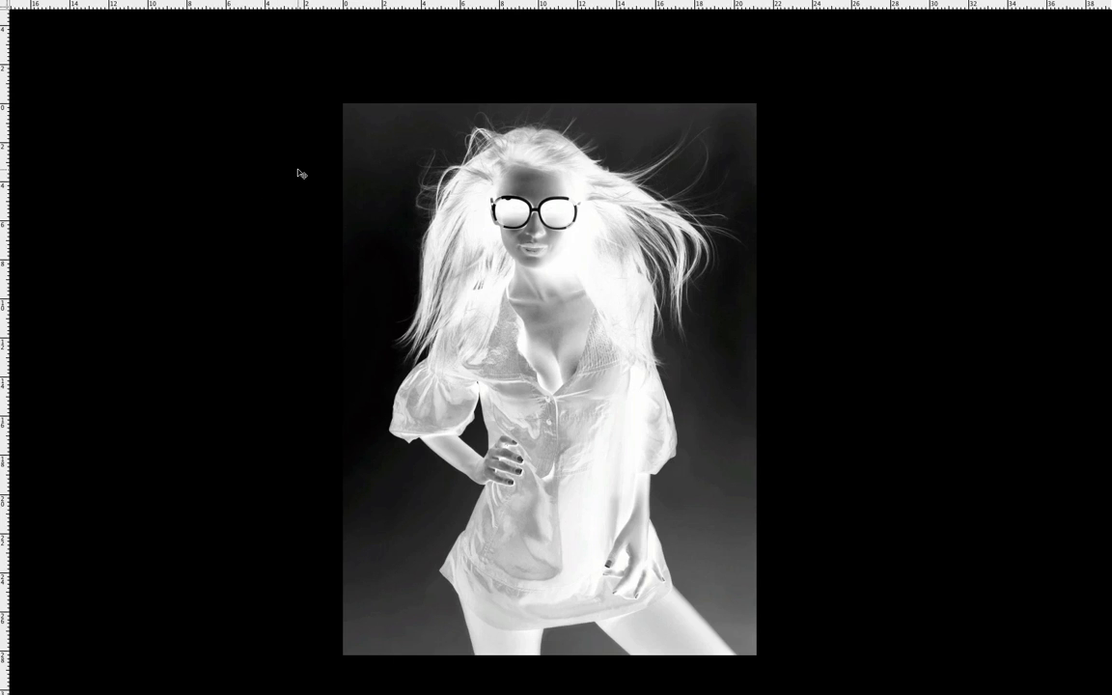
pyautogui.press('super+l')
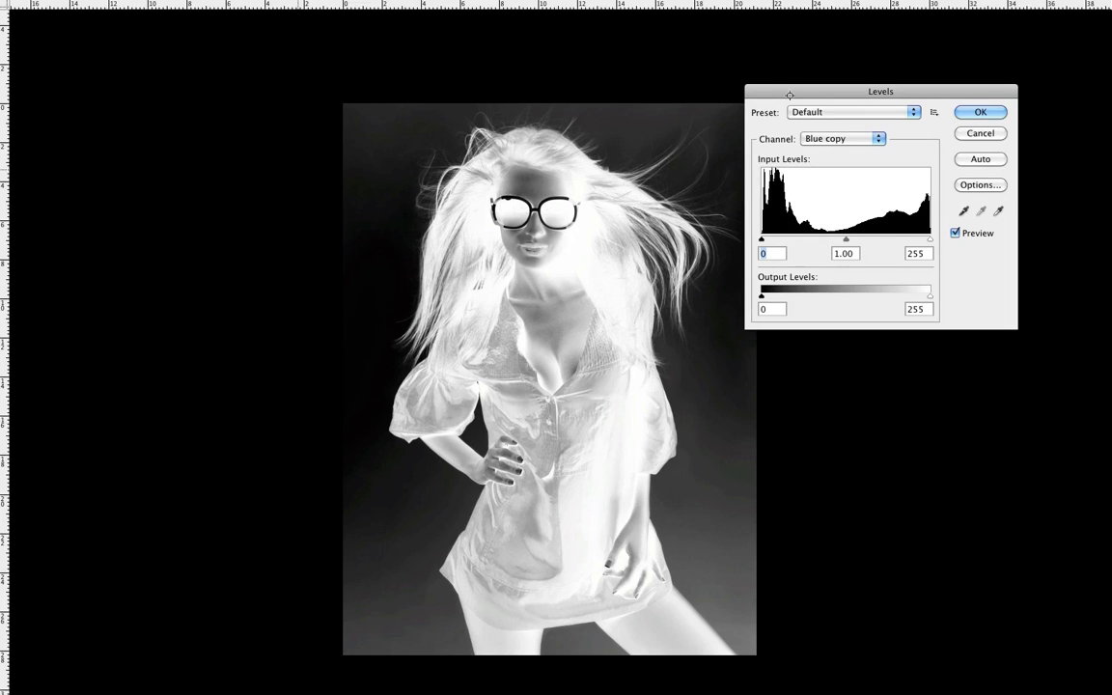
pyautogui.moveTo(815, 93); pyautogui.dragTo(838, 145)
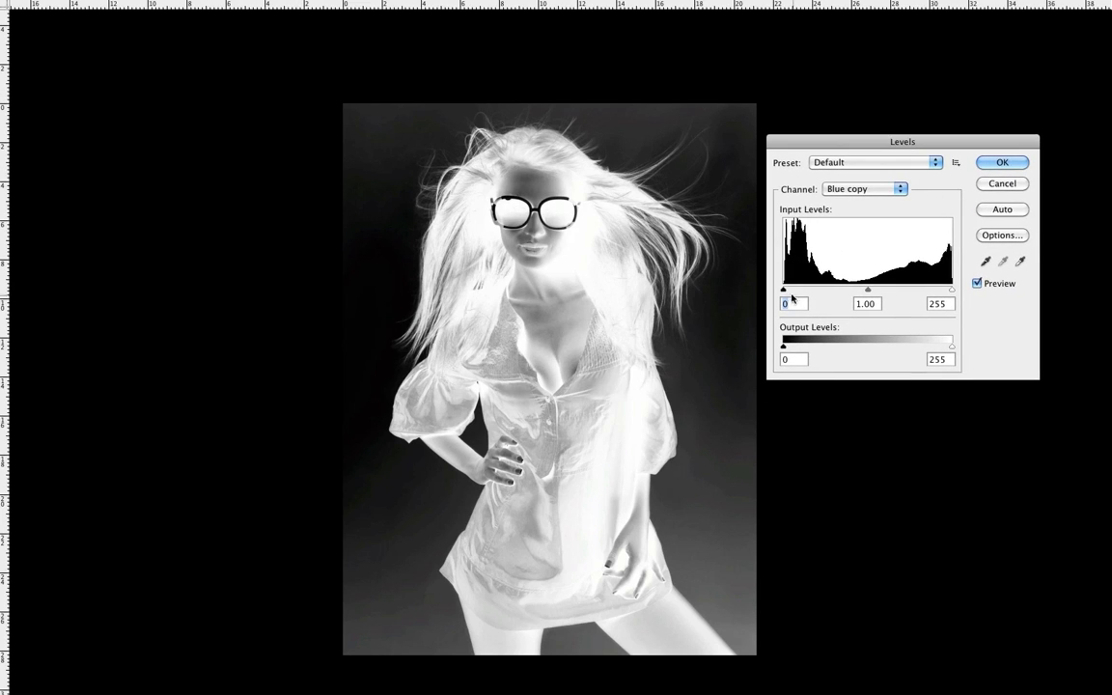
pyautogui.moveTo(784, 292); pyautogui.dragTo(797, 293)
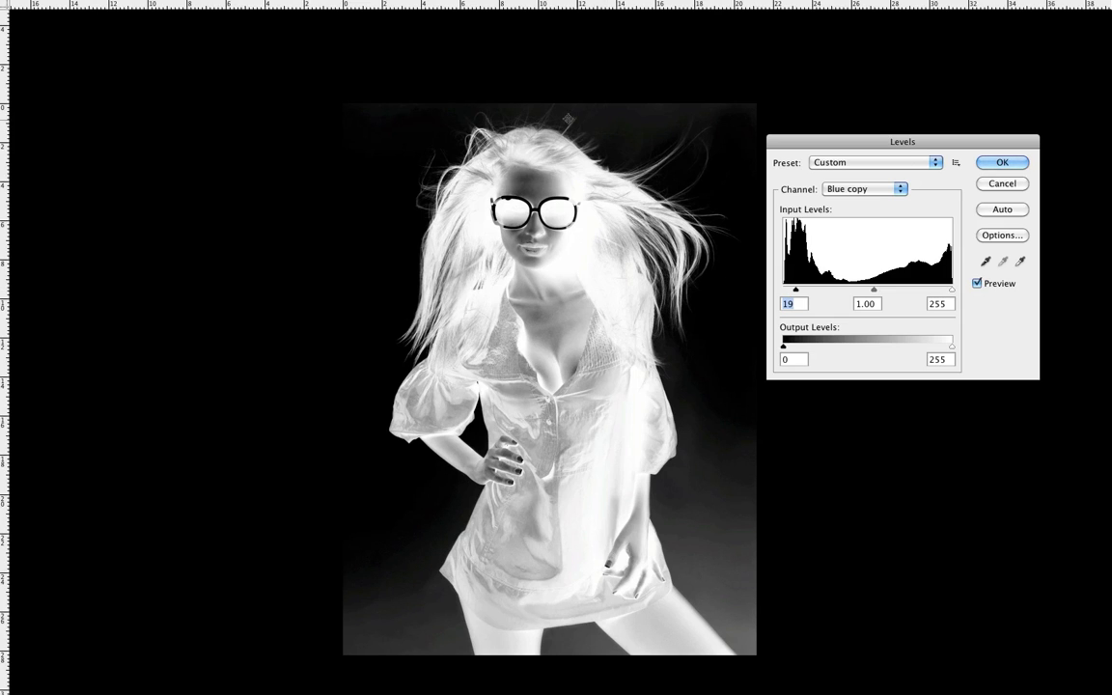
# - Try raising the Levels black input to 28, 70 and 97 while checking the fine hair strands up close
pyautogui.moveTo(795, 291); pyautogui.dragTo(799, 291)
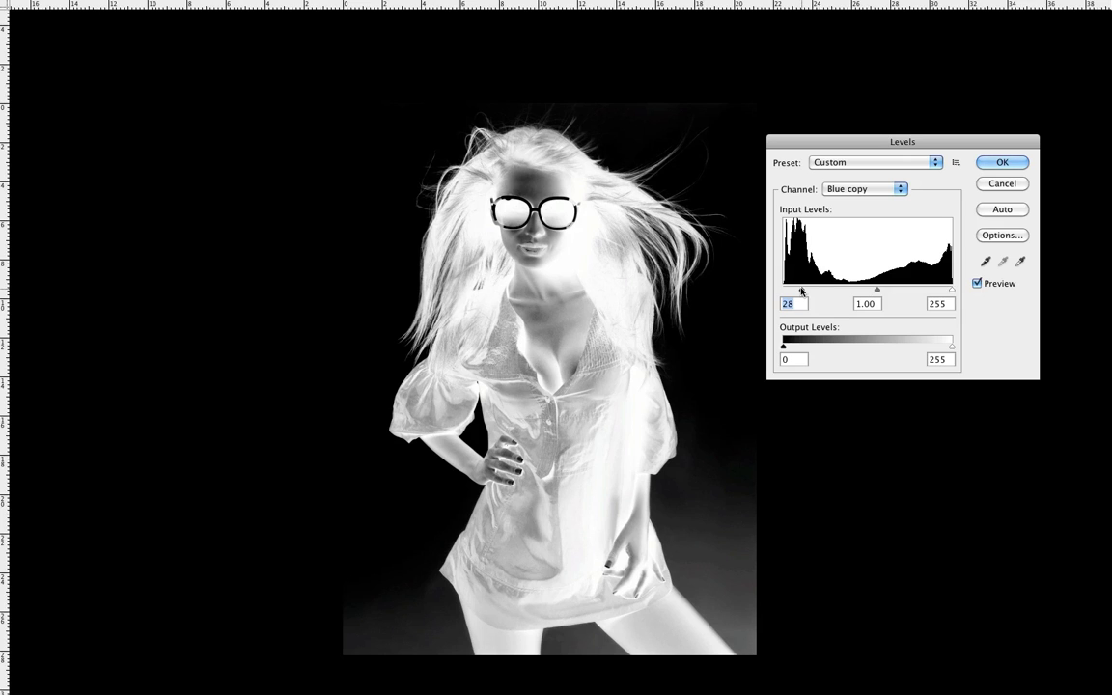
pyautogui.moveTo(801, 290); pyautogui.dragTo(829, 292)
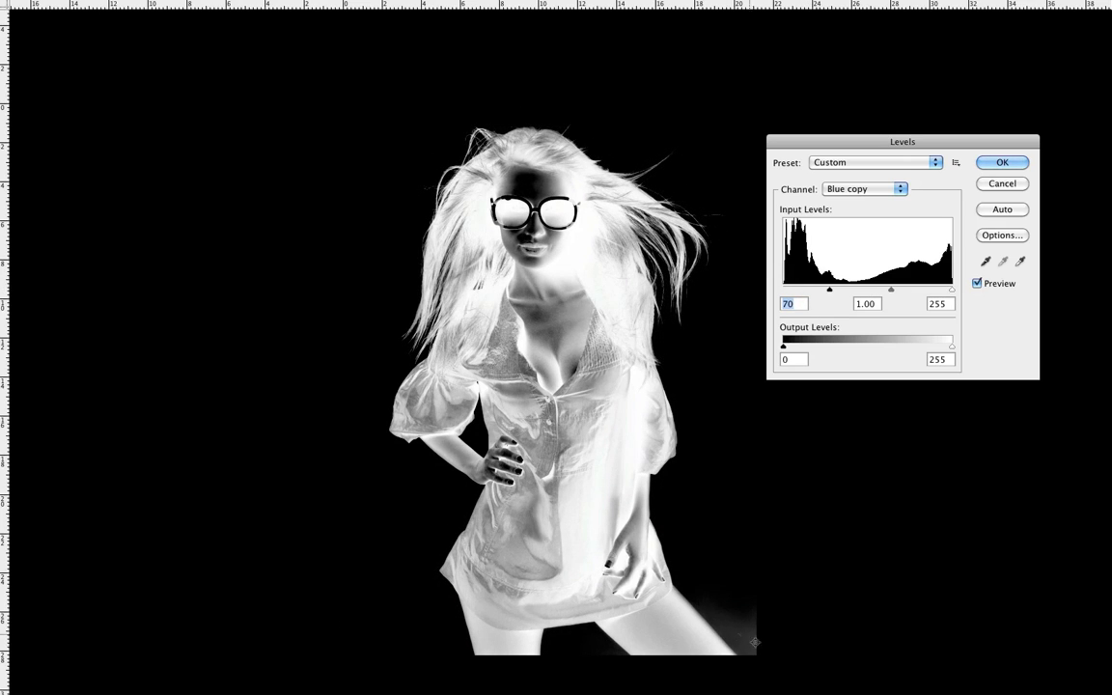
pyautogui.moveTo(830, 290); pyautogui.dragTo(848, 292)
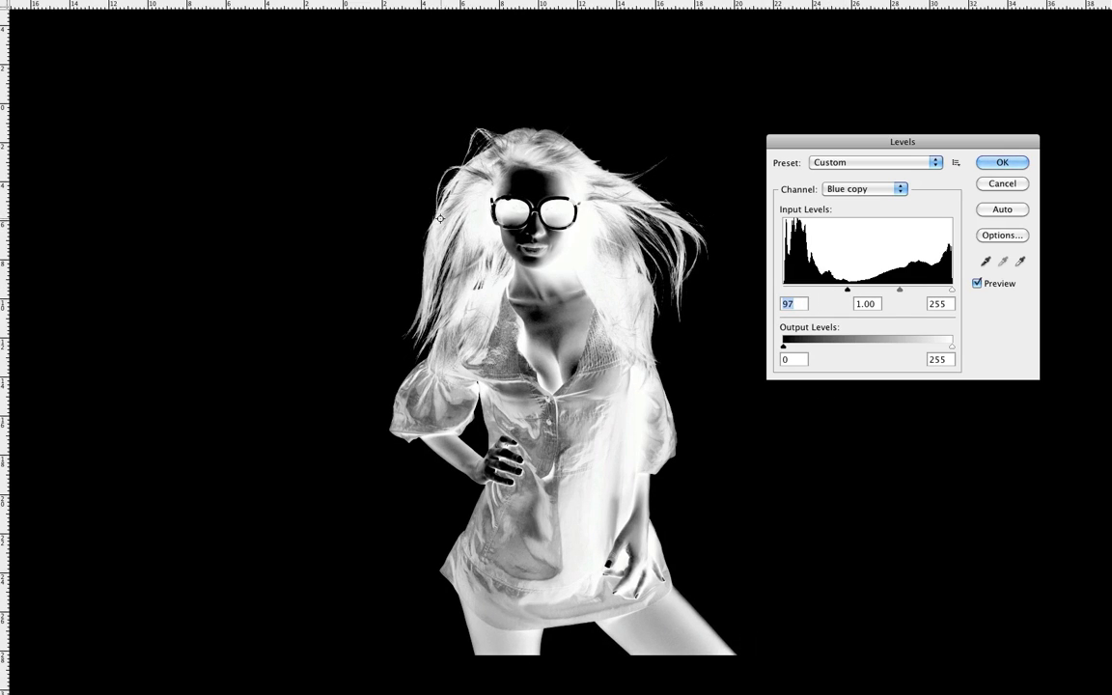
pyautogui.hotkey('ctrl', '+')
pyautogui.scroll(8, 428, 314)
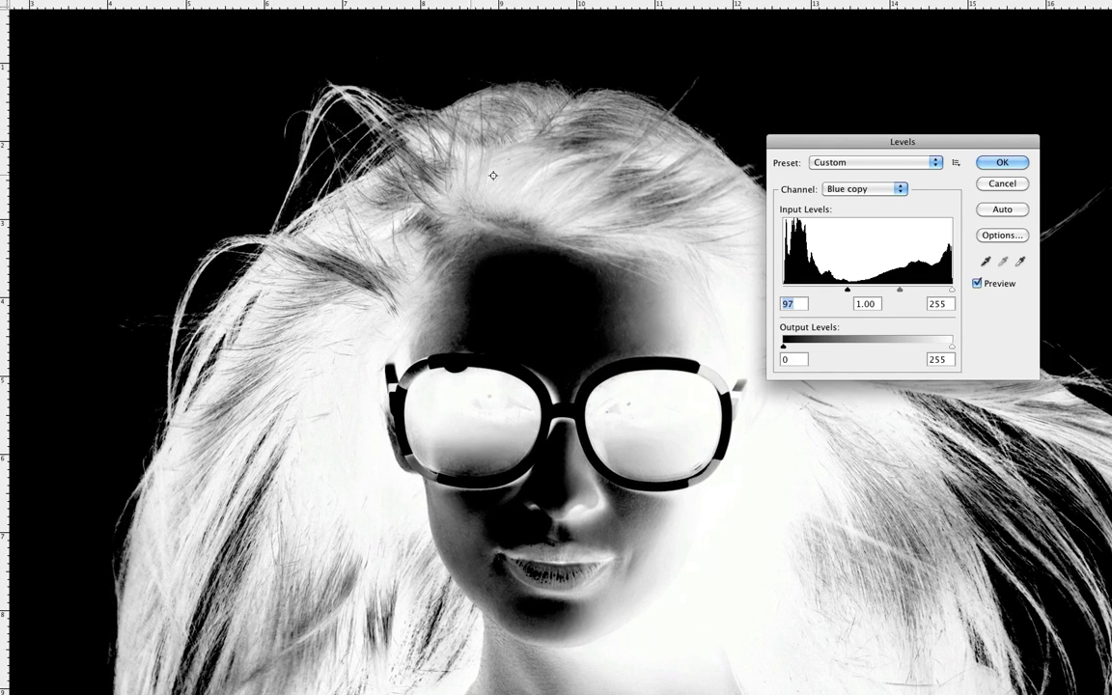
# - Lower the Levels black input to 30 and finally 19, and apply the adjustment to the channel copy
pyautogui.moveTo(848, 290); pyautogui.dragTo(803, 289)
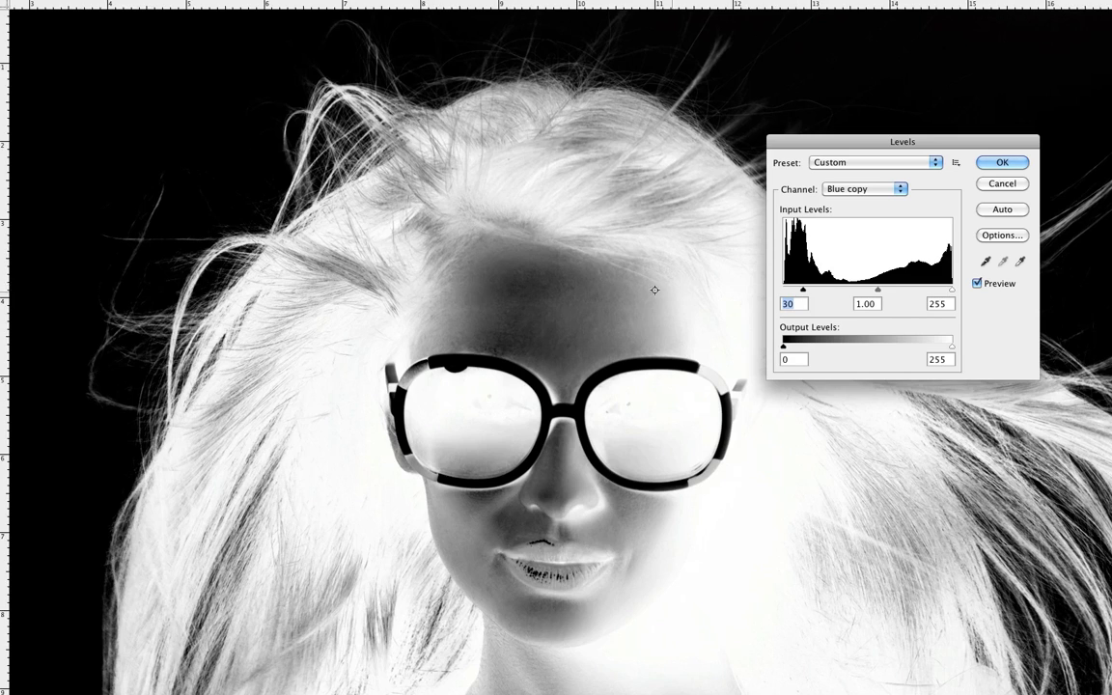
pyautogui.moveTo(561, 307); pyautogui.dragTo(544, 390)
pyautogui.moveTo(803, 289)
pyautogui.mouseDown()
pyautogui.moveTo(761, 290)
pyautogui.moveTo(797, 293)
pyautogui.mouseUp()
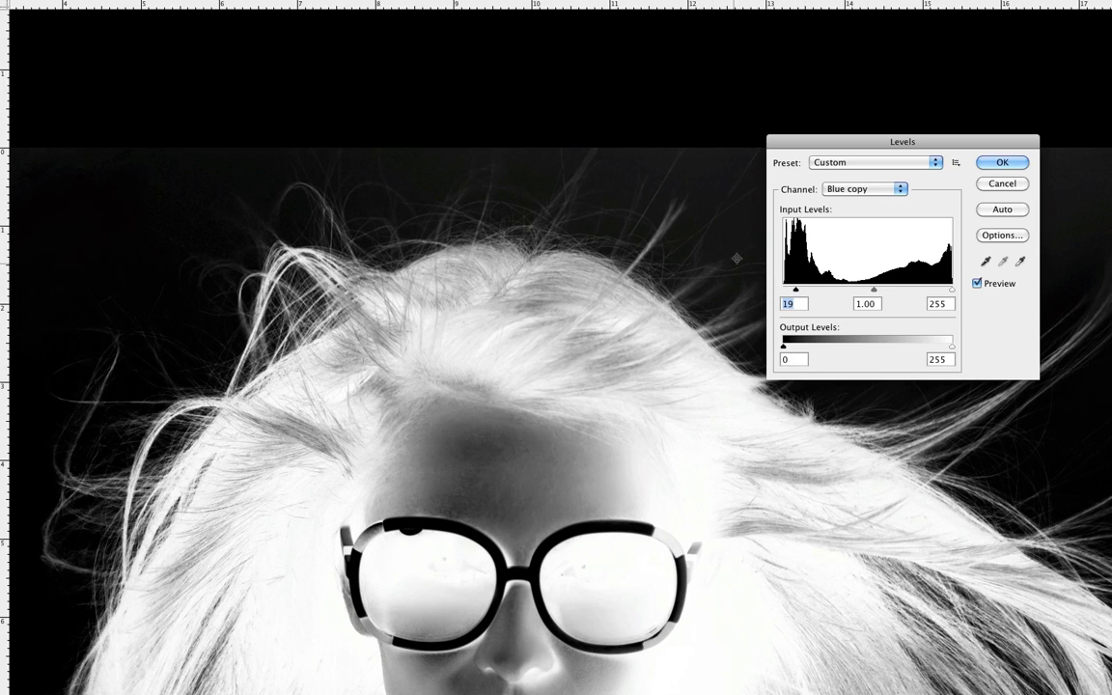
pyautogui.click(1003, 162)
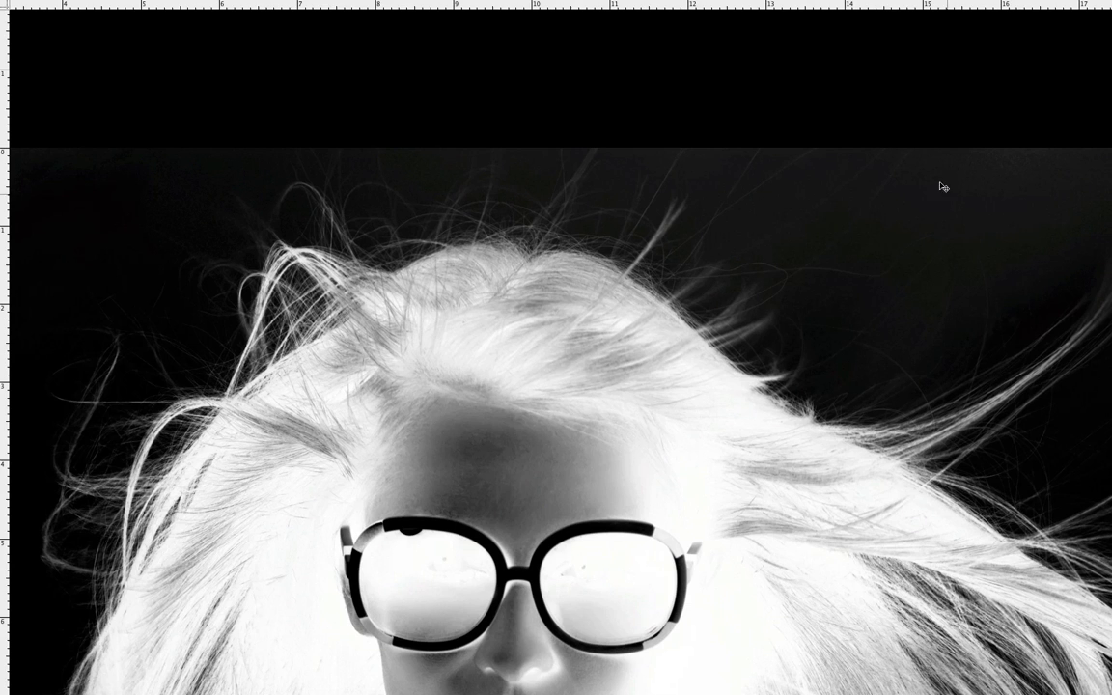
# - Examine the adjusted channel from the hair to the legs for background areas that are not fully black
pyautogui.hotkey('ctrl', '-')
pyautogui.hotkey('ctrl', '-')
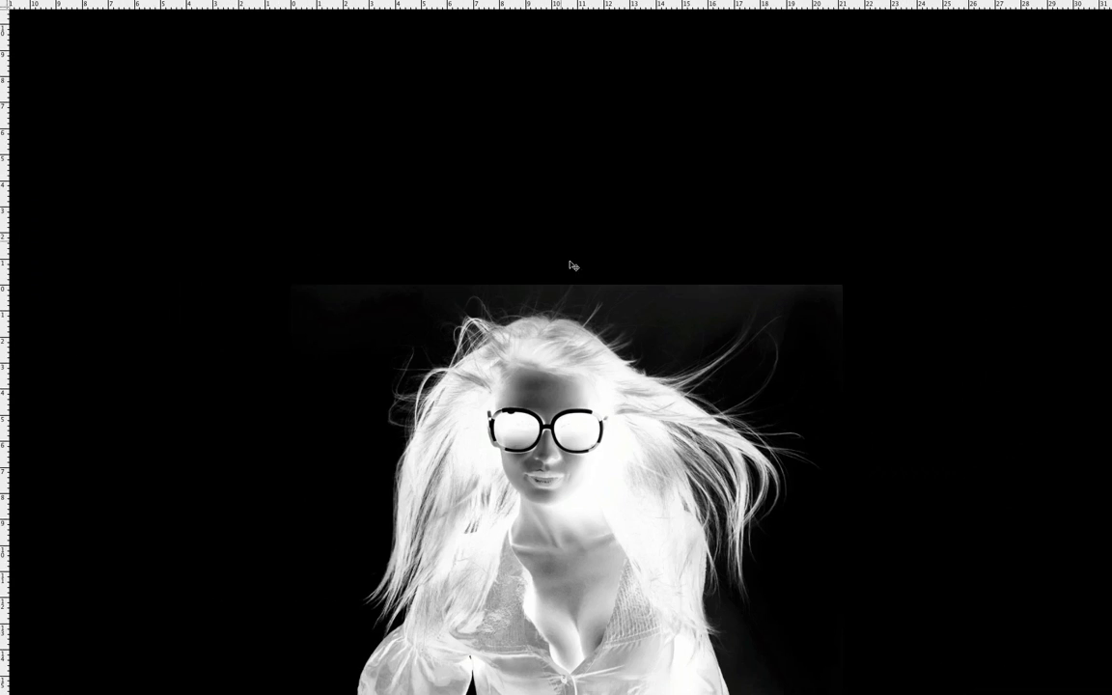
pyautogui.scroll(-3, 525, 397)
pyautogui.hscroll(3, 524, 397)
pyautogui.scroll(-2, 555, 437)
pyautogui.hscroll(1, 556, 436)
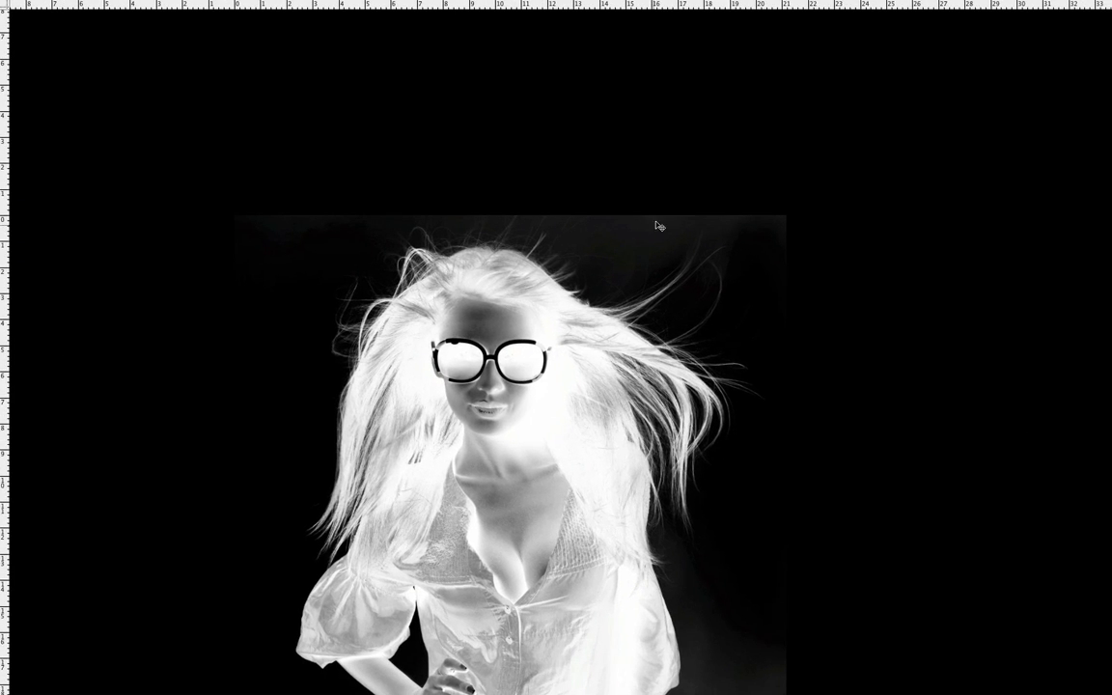
pyautogui.scroll(-5, 651, 223)
pyautogui.hscroll(-2, 651, 223)
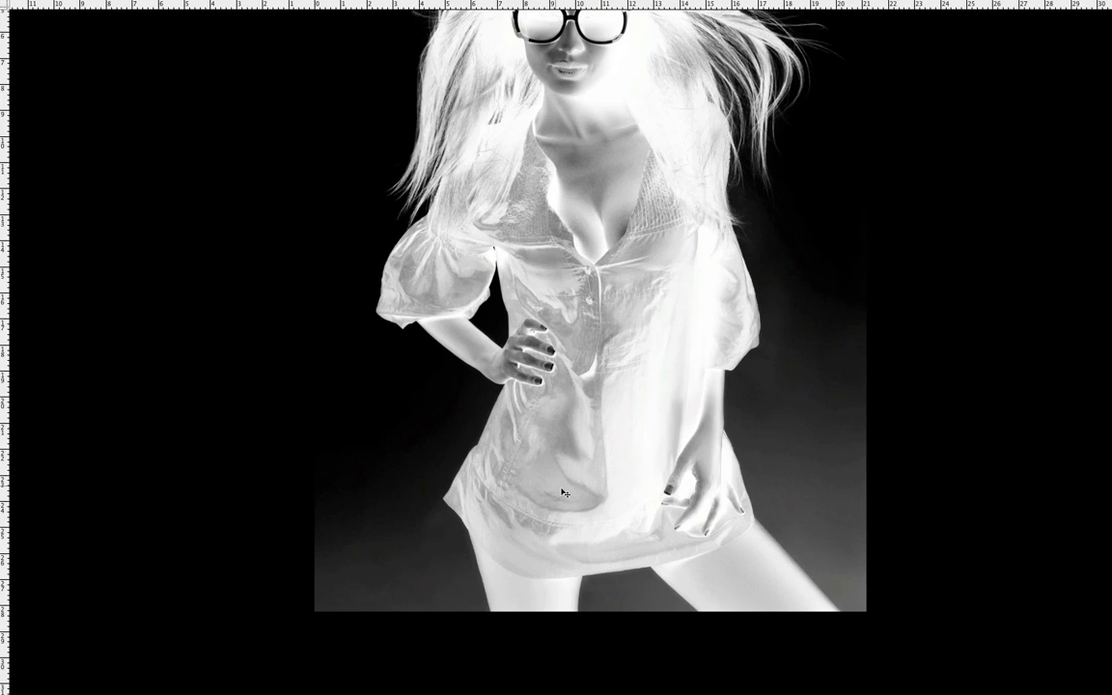
# - Choose the Burn tool with a 300 px brush, range Shadows and 100% exposure, and show the channel in full-screen mode
pyautogui.press('f')
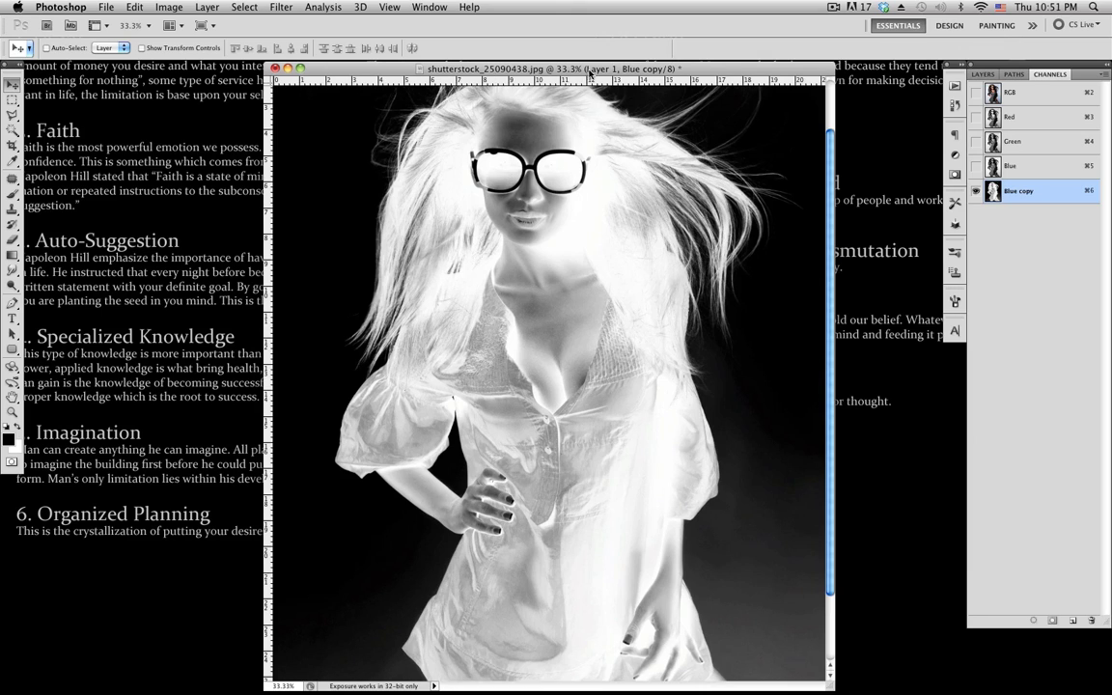
pyautogui.moveTo(599, 71); pyautogui.dragTo(590, 72)
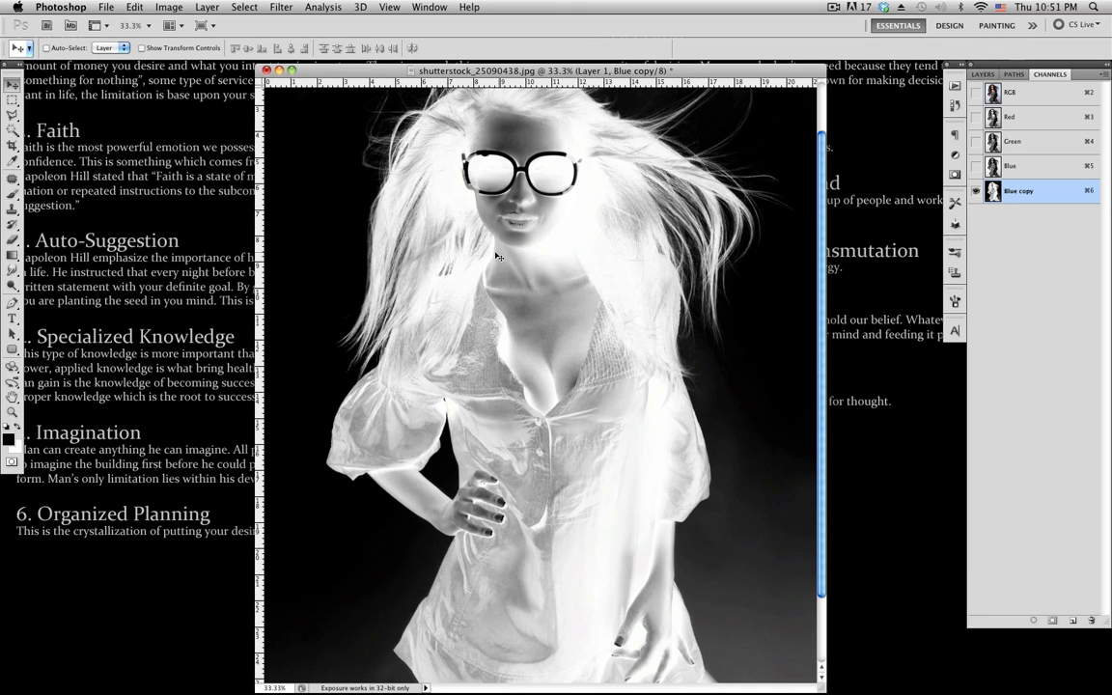
pyautogui.click(12, 287)
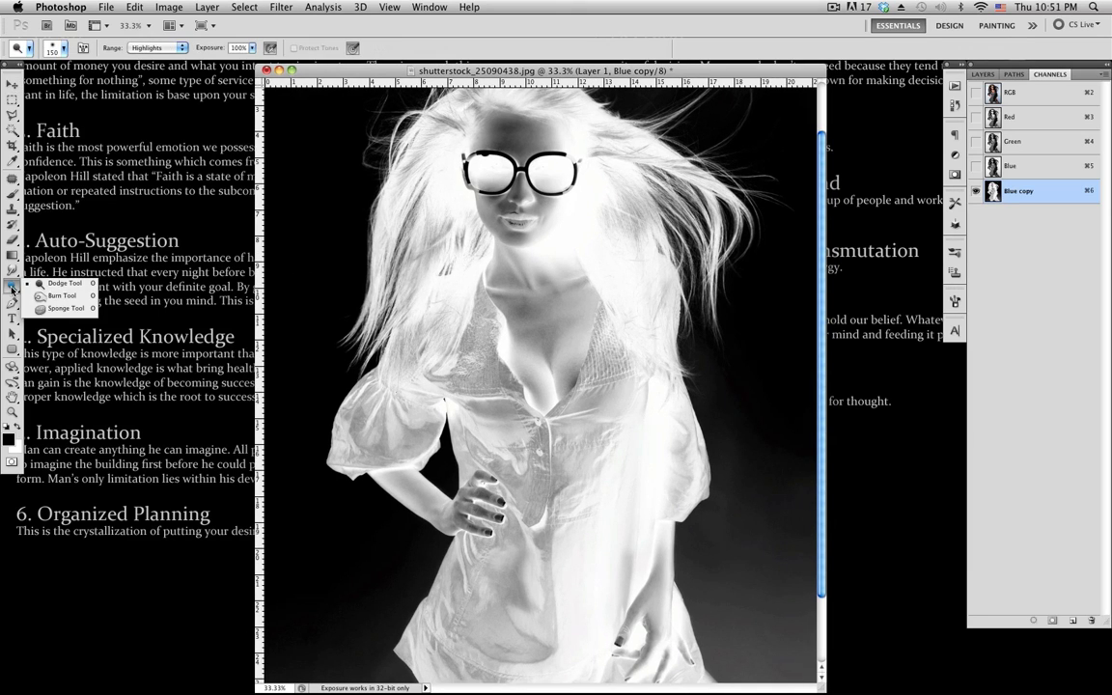
pyautogui.click(72, 296)
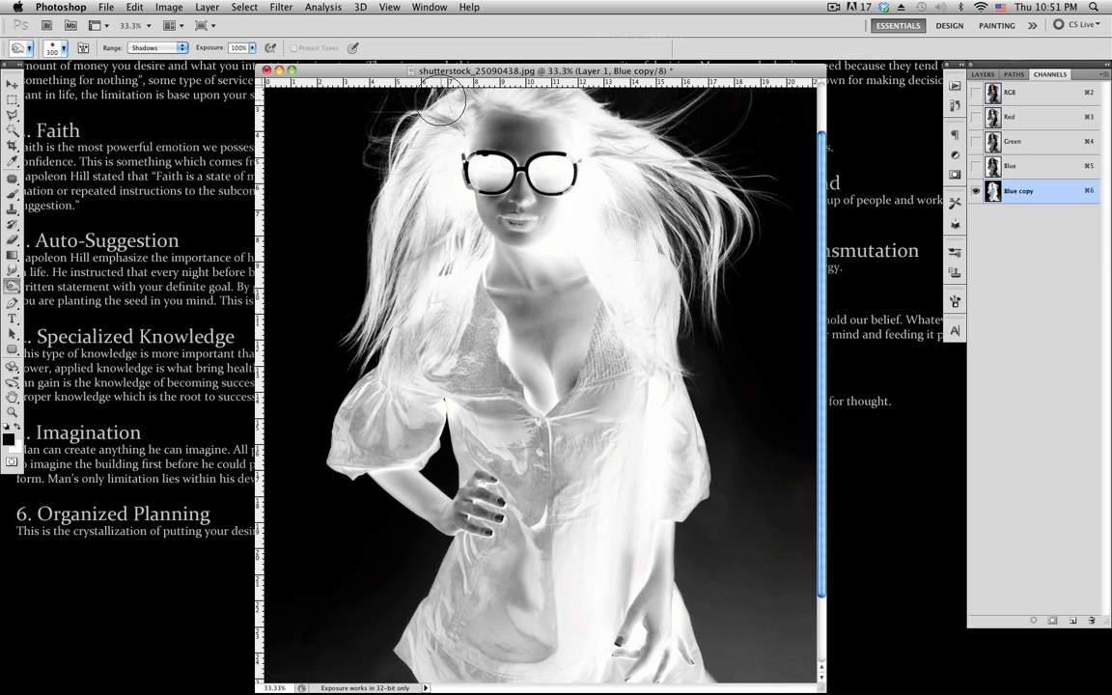
pyautogui.press('f')
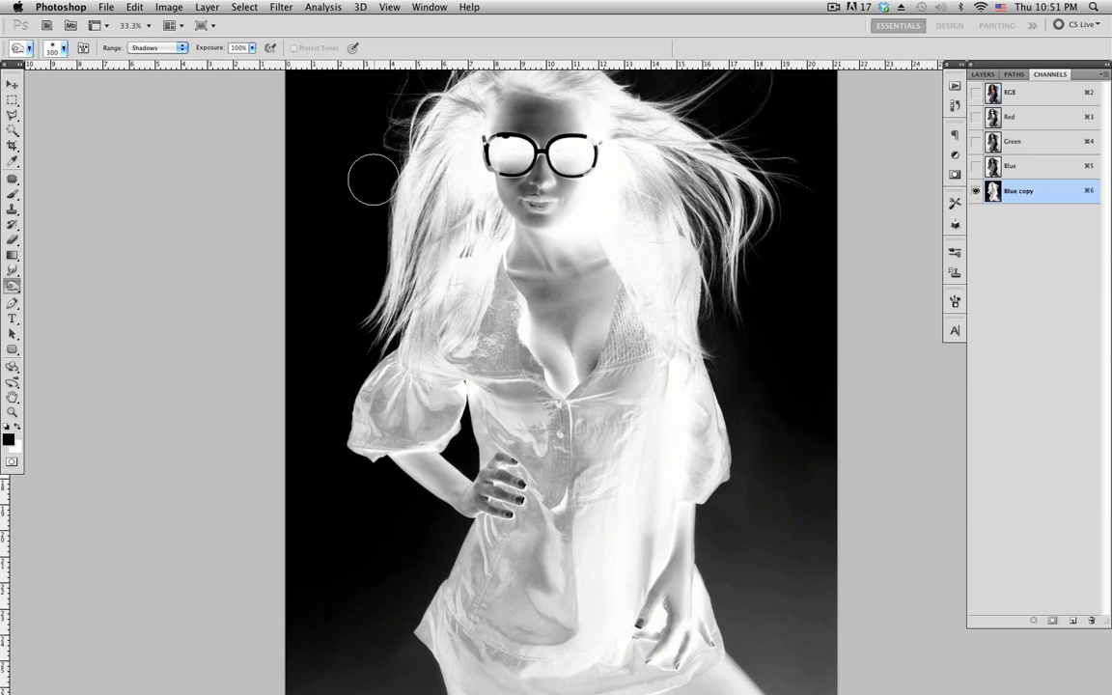
pyautogui.press('f')
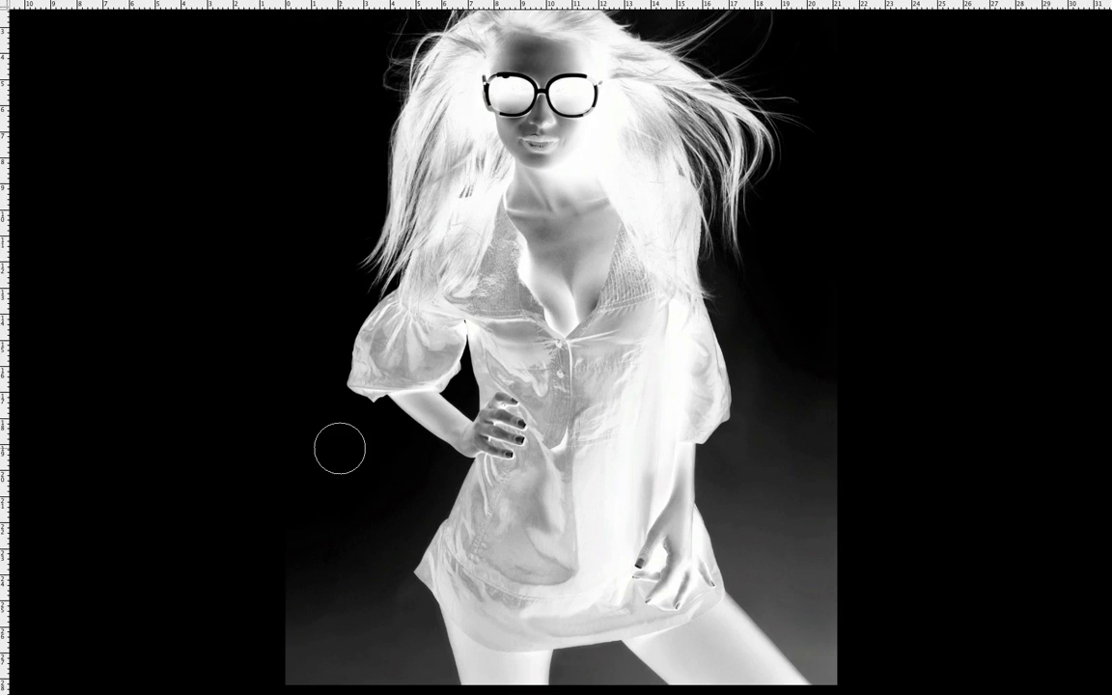
# - Burn the grey background to black beneath the hand-on-hip arm and along the shirt and outer leg, using a smaller brush near the edges
pyautogui.hotkey('ctrl', '+')
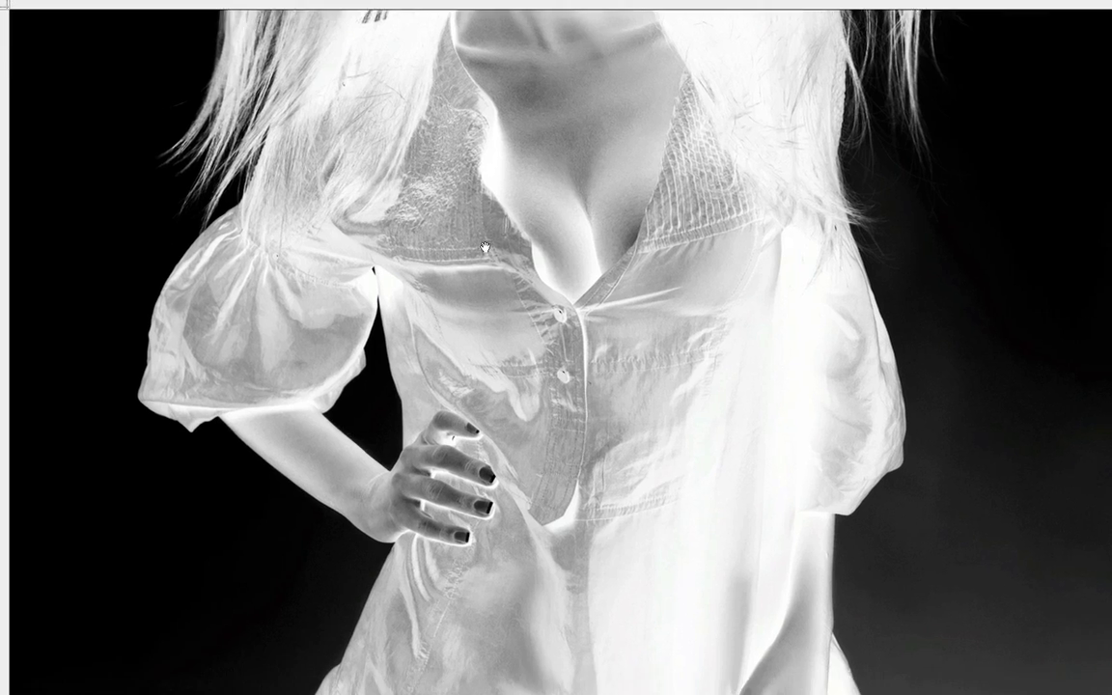
pyautogui.scroll(-10, 484, 247)
pyautogui.moveTo(149, 401)
pyautogui.mouseDown()
pyautogui.moveTo(208, 377)
pyautogui.moveTo(278, 402)
pyautogui.moveTo(338, 445)
pyautogui.moveTo(356, 418)
pyautogui.moveTo(351, 353)
pyautogui.moveTo(359, 391)
pyautogui.mouseUp()
pyautogui.press('[')
pyautogui.press('[')
pyautogui.press('[')
pyautogui.moveTo(392, 439)
pyautogui.mouseDown()
pyautogui.moveTo(456, 474)
pyautogui.moveTo(457, 460)
pyautogui.moveTo(465, 477)
pyautogui.moveTo(454, 444)
pyautogui.mouseUp()
pyautogui.moveTo(443, 397)
pyautogui.mouseDown()
pyautogui.moveTo(411, 302)
pyautogui.moveTo(360, 259)
pyautogui.moveTo(409, 319)
pyautogui.mouseUp()
pyautogui.moveTo(376, 205)
pyautogui.mouseDown()
pyautogui.moveTo(374, 181)
pyautogui.moveTo(380, 212)
pyautogui.moveTo(417, 159)
pyautogui.moveTo(456, 67)
pyautogui.moveTo(424, 129)
pyautogui.mouseUp()
# - Burn the grey area between the legs to black, following the shirt hem and inner thighs
pyautogui.moveTo(706, 457)
pyautogui.mouseDown()
pyautogui.moveTo(695, 465)
pyautogui.moveTo(697, 449)
pyautogui.moveTo(753, 477)
pyautogui.moveTo(783, 445)
pyautogui.moveTo(773, 430)
pyautogui.mouseUp()
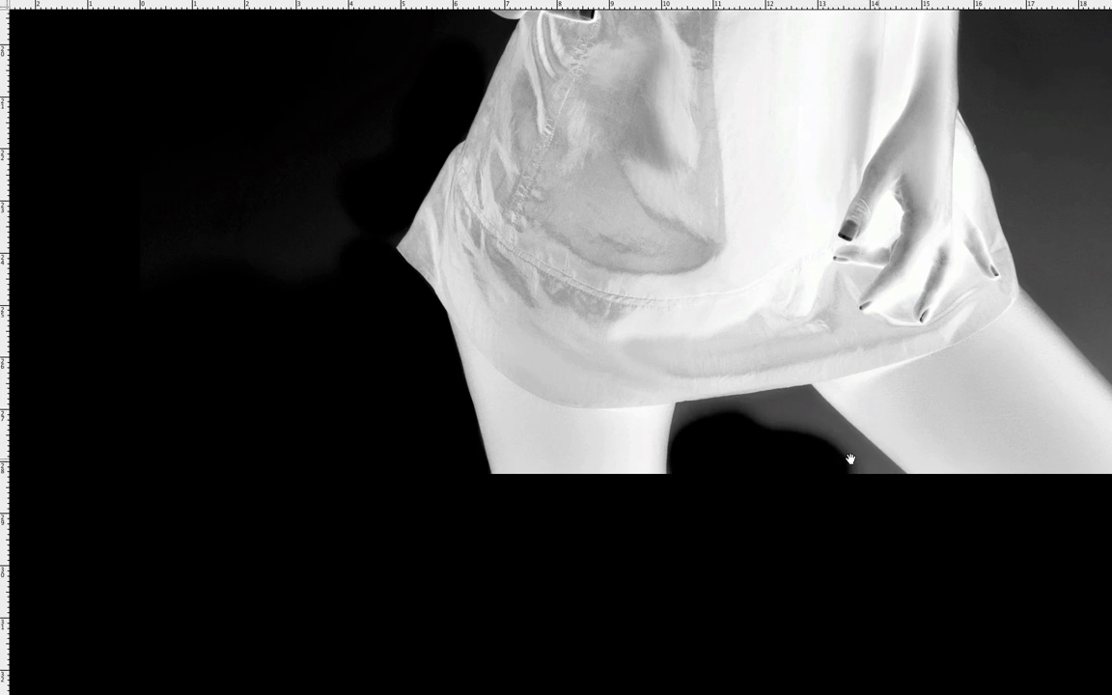
pyautogui.moveTo(874, 460); pyautogui.dragTo(699, 468)
pyautogui.moveTo(597, 425)
pyautogui.mouseDown()
pyautogui.moveTo(644, 466)
pyautogui.moveTo(561, 409)
pyautogui.moveTo(513, 432)
pyautogui.moveTo(484, 471)
pyautogui.mouseUp()
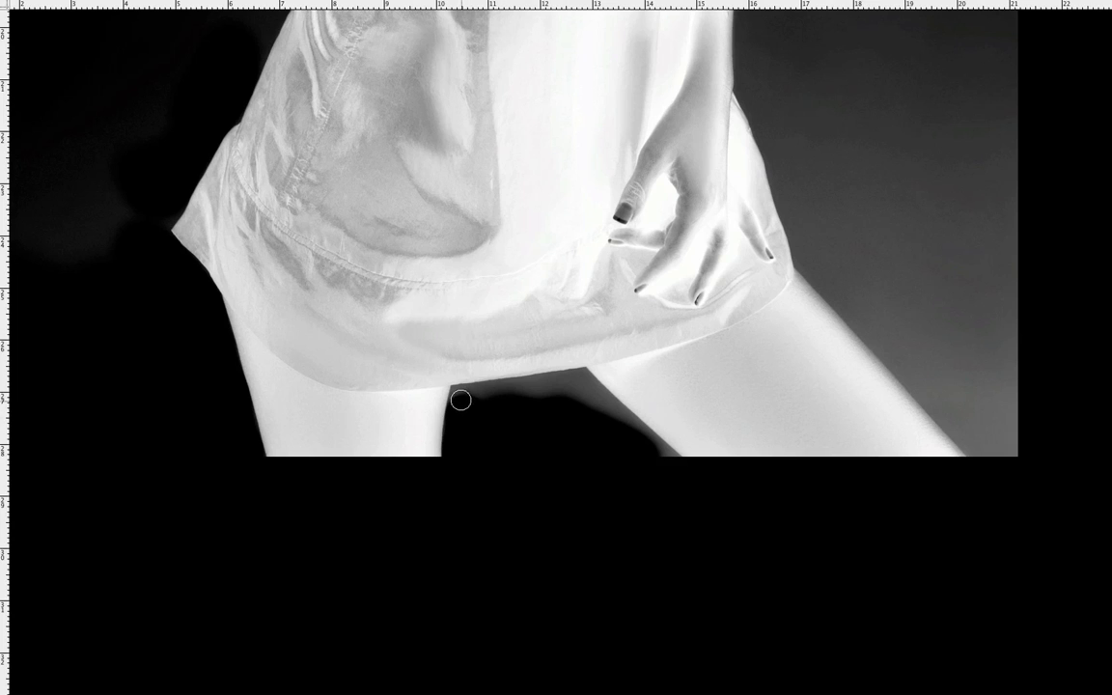
pyautogui.moveTo(468, 396); pyautogui.dragTo(574, 387)
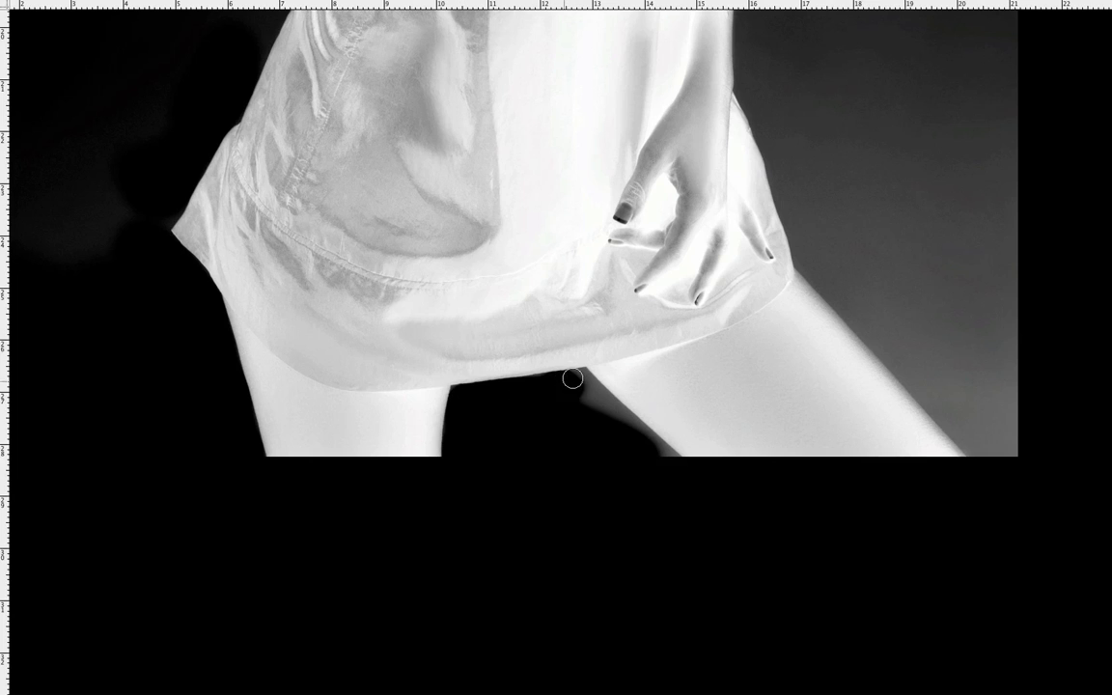
pyautogui.moveTo(609, 407); pyautogui.dragTo(684, 466)
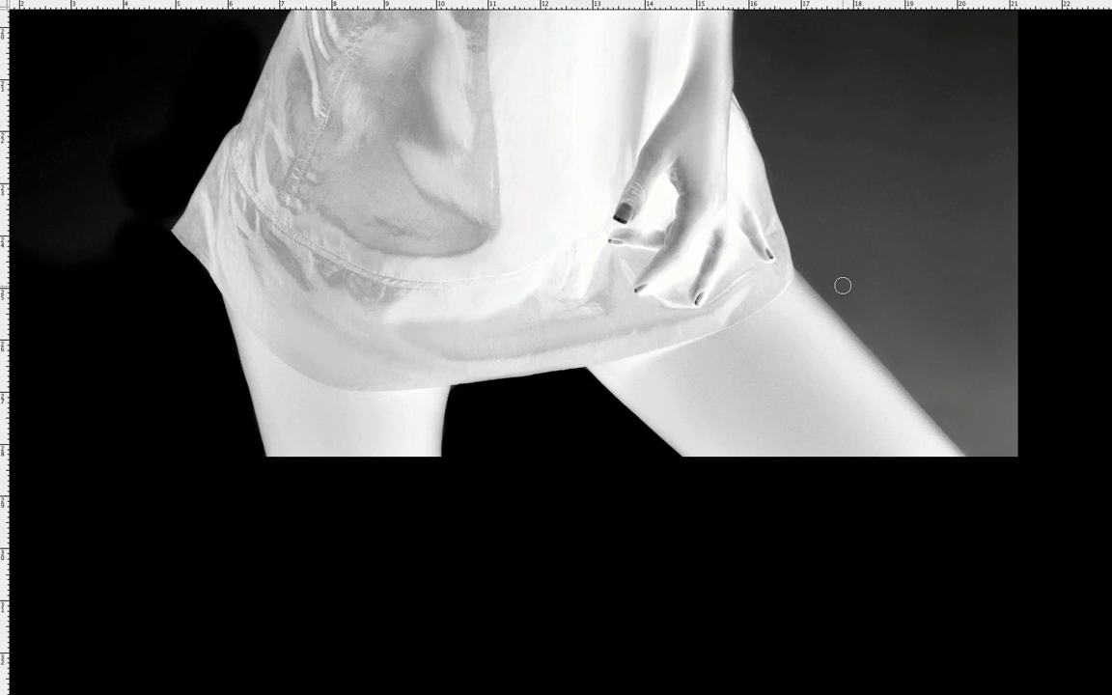
# - Burn the background to black along the outstretched thigh, shirt edge, hanging arm and its sleeve
pyautogui.moveTo(902, 289)
pyautogui.mouseDown()
pyautogui.moveTo(823, 352)
pyautogui.moveTo(568, 472)
pyautogui.mouseUp()
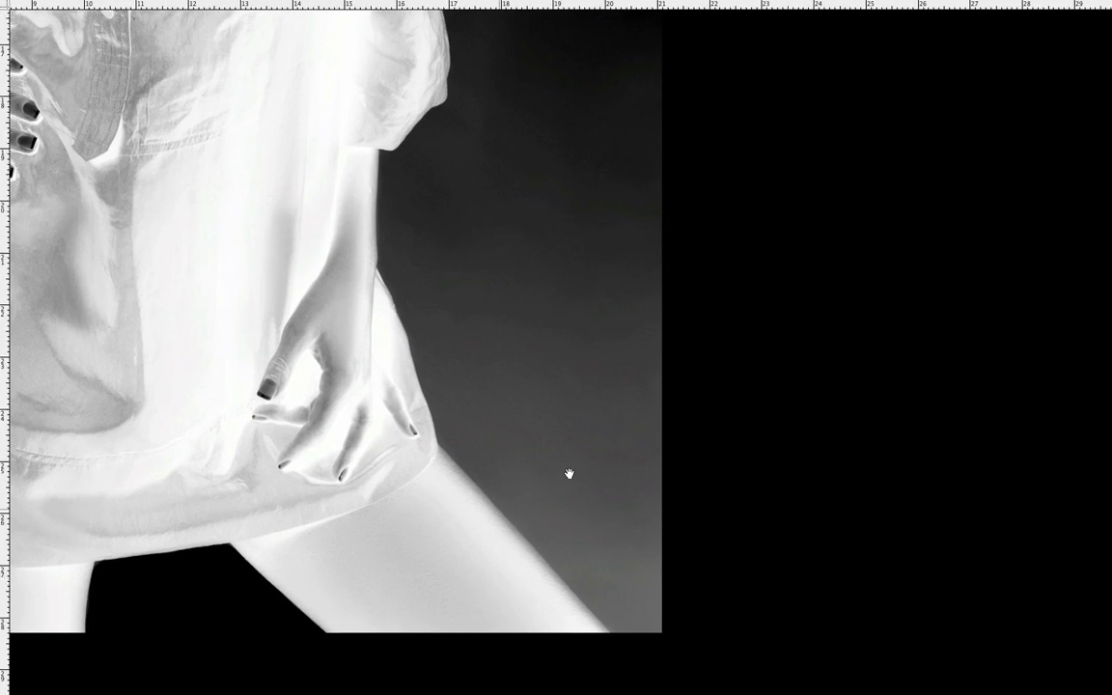
pyautogui.moveTo(487, 176)
pyautogui.mouseDown()
pyautogui.moveTo(462, 130)
pyautogui.moveTo(444, 131)
pyautogui.moveTo(409, 169)
pyautogui.moveTo(395, 243)
pyautogui.moveTo(430, 313)
pyautogui.moveTo(413, 298)
pyautogui.mouseUp()
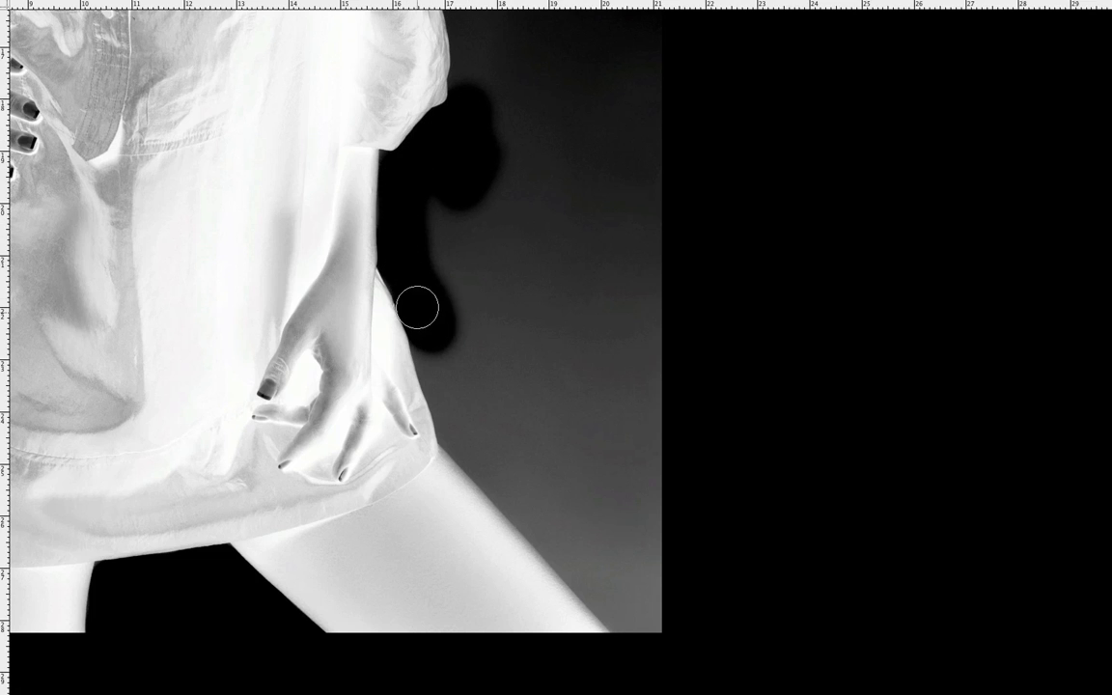
pyautogui.moveTo(455, 358)
pyautogui.mouseDown()
pyautogui.moveTo(442, 368)
pyautogui.moveTo(452, 415)
pyautogui.moveTo(616, 601)
pyautogui.moveTo(599, 583)
pyautogui.moveTo(632, 574)
pyautogui.moveTo(608, 524)
pyautogui.moveTo(521, 443)
pyautogui.mouseUp()
pyautogui.scroll(5, 636, 577)
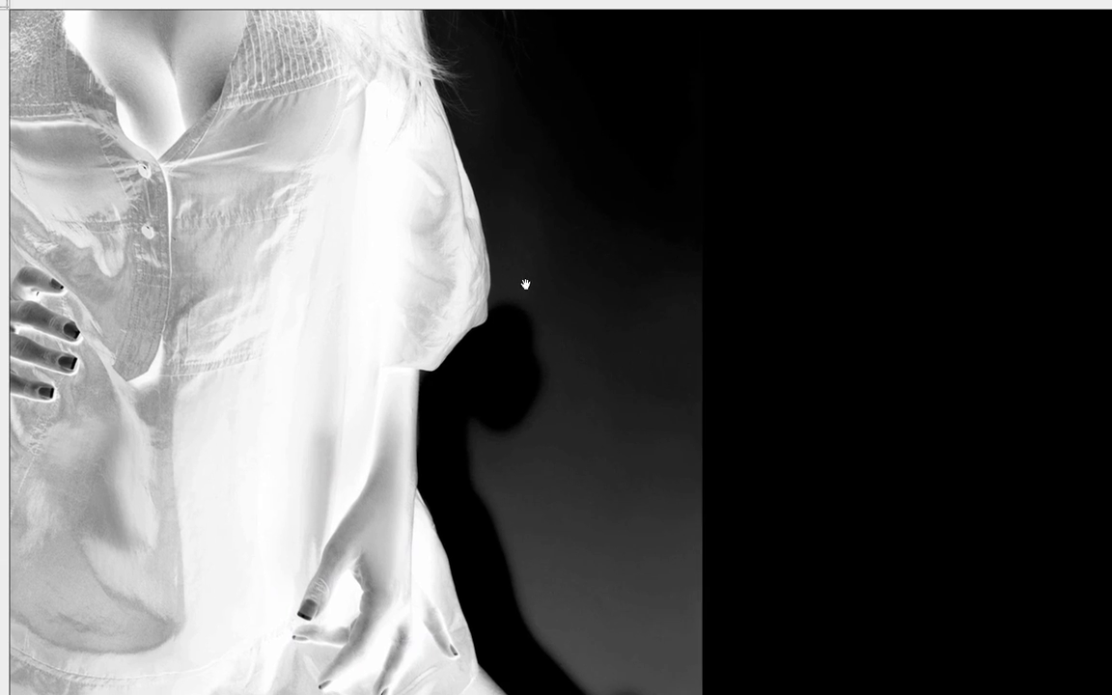
pyautogui.moveTo(563, 394); pyautogui.dragTo(548, 480)
pyautogui.moveTo(514, 443)
pyautogui.mouseDown()
pyautogui.moveTo(499, 435)
pyautogui.moveTo(504, 383)
pyautogui.moveTo(476, 270)
pyautogui.moveTo(509, 286)
pyautogui.mouseUp()
pyautogui.scroll(-5, 551, 256)
pyautogui.hscroll(3, 552, 256)
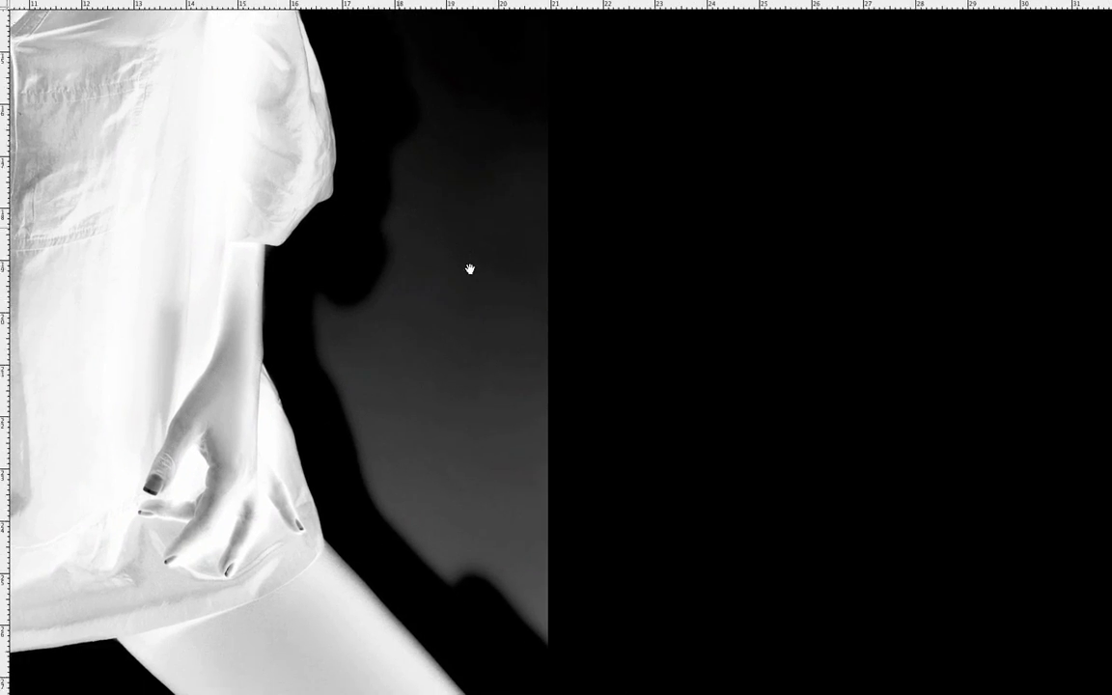
# - Enlarge the Burn brush to 400 px and blacken the remaining grey background beyond the hanging arm and thigh
pyautogui.press(']')
pyautogui.press(']')
pyautogui.moveTo(446, 331)
pyautogui.mouseDown()
pyautogui.moveTo(373, 319)
pyautogui.moveTo(428, 477)
pyautogui.moveTo(467, 513)
pyautogui.moveTo(502, 520)
pyautogui.moveTo(550, 473)
pyautogui.moveTo(617, 356)
pyautogui.moveTo(580, 311)
pyautogui.moveTo(469, 245)
pyautogui.moveTo(466, 167)
pyautogui.mouseUp()
# - Burn the dark grey background above the head to black, working around the flying hair strands
pyautogui.scroll(15, 525, 295)
pyautogui.hscroll(-3, 608, 385)
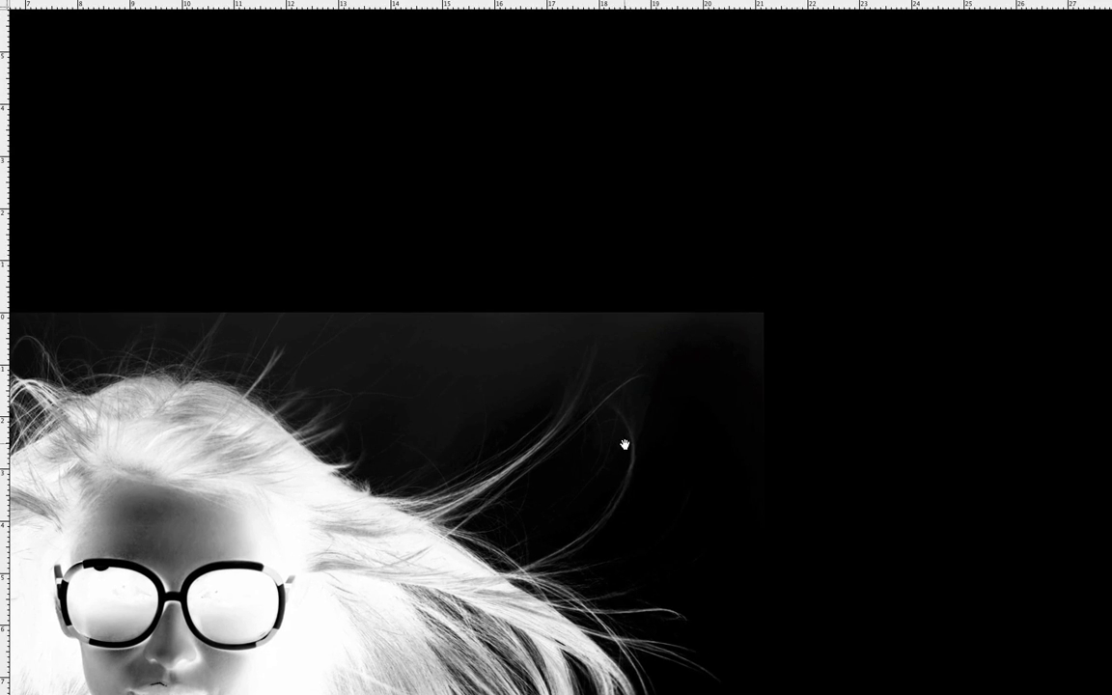
pyautogui.moveTo(509, 229)
pyautogui.mouseDown()
pyautogui.moveTo(705, 234)
pyautogui.moveTo(745, 268)
pyautogui.moveTo(670, 253)
pyautogui.mouseUp()
pyautogui.moveTo(552, 222)
pyautogui.mouseDown()
pyautogui.moveTo(505, 302)
pyautogui.moveTo(508, 323)
pyautogui.moveTo(422, 245)
pyautogui.moveTo(420, 257)
pyautogui.moveTo(643, 268)
pyautogui.mouseUp()
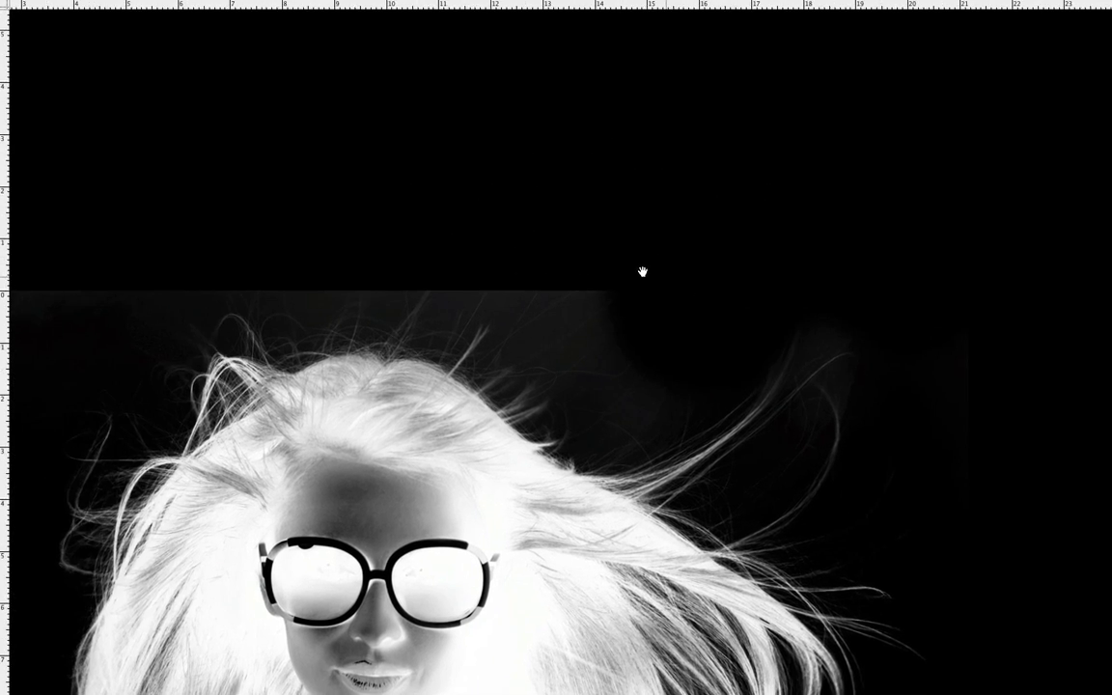
pyautogui.moveTo(541, 247)
pyautogui.mouseDown()
pyautogui.moveTo(678, 218)
pyautogui.moveTo(734, 125)
pyautogui.mouseUp()
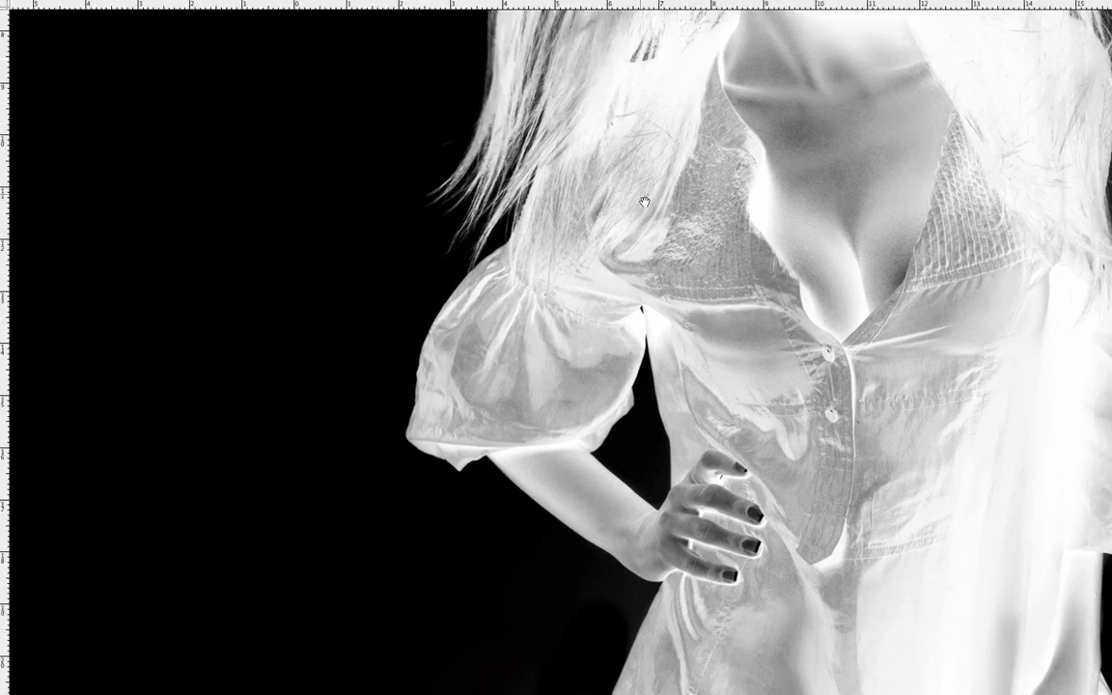
# - Examine the burned channel around the sleeves, hair and legs for leftover grey background
pyautogui.moveTo(645, 202); pyautogui.dragTo(796, 294)
pyautogui.moveTo(427, 273); pyautogui.dragTo(340, 460)
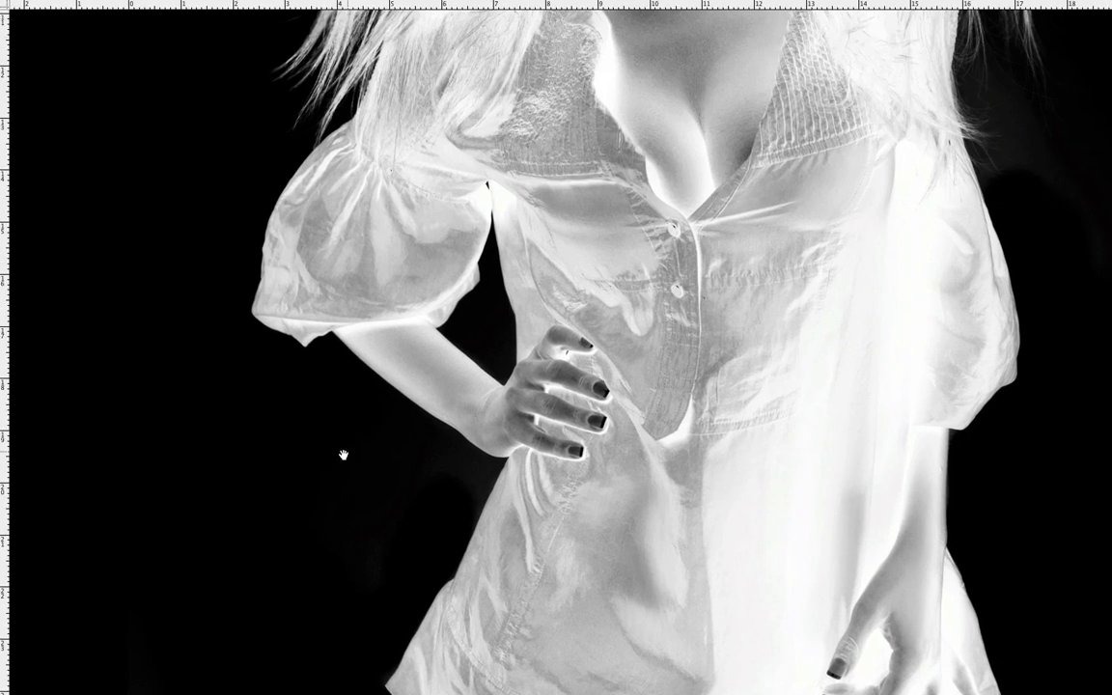
pyautogui.moveTo(676, 125); pyautogui.dragTo(387, 522)
pyautogui.moveTo(439, 176)
pyautogui.mouseDown()
pyautogui.moveTo(521, 234)
pyautogui.moveTo(609, 375)
pyautogui.moveTo(595, 348)
pyautogui.moveTo(616, 322)
pyautogui.mouseUp()
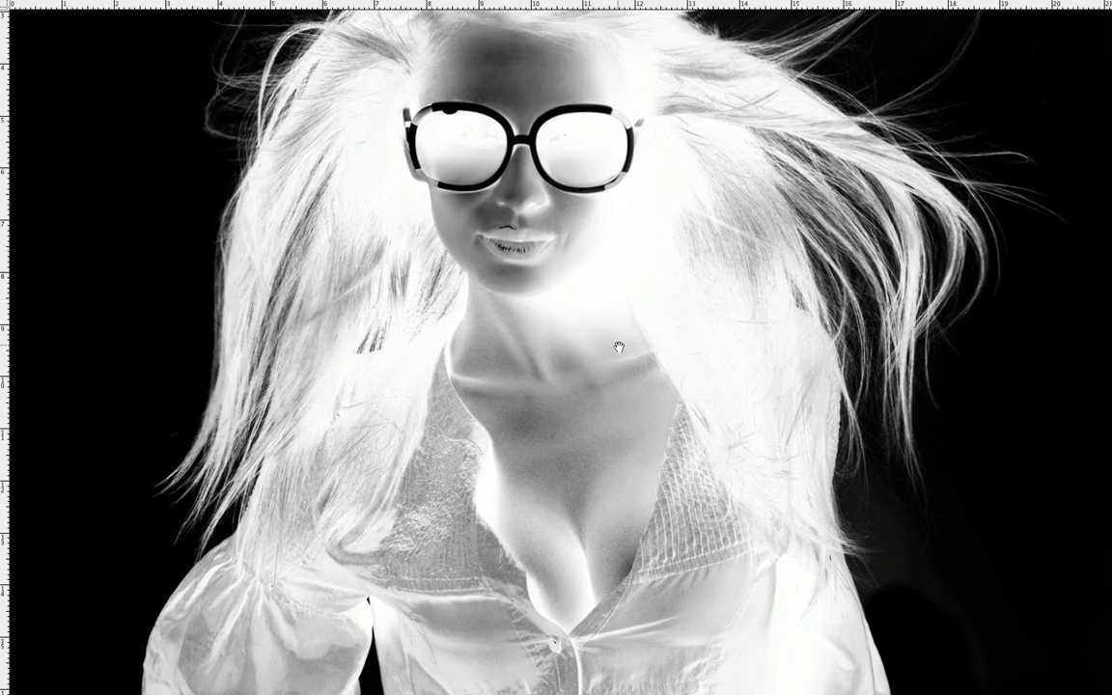
pyautogui.hotkey('ctrl', '-')
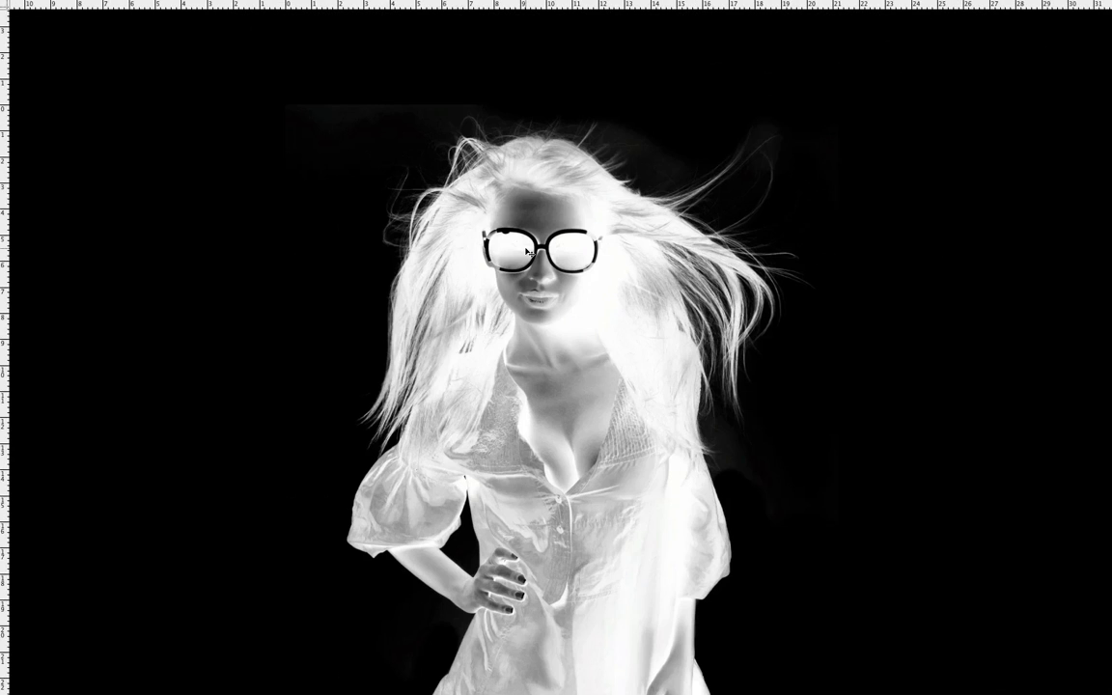
pyautogui.moveTo(512, 498); pyautogui.dragTo(472, 379)
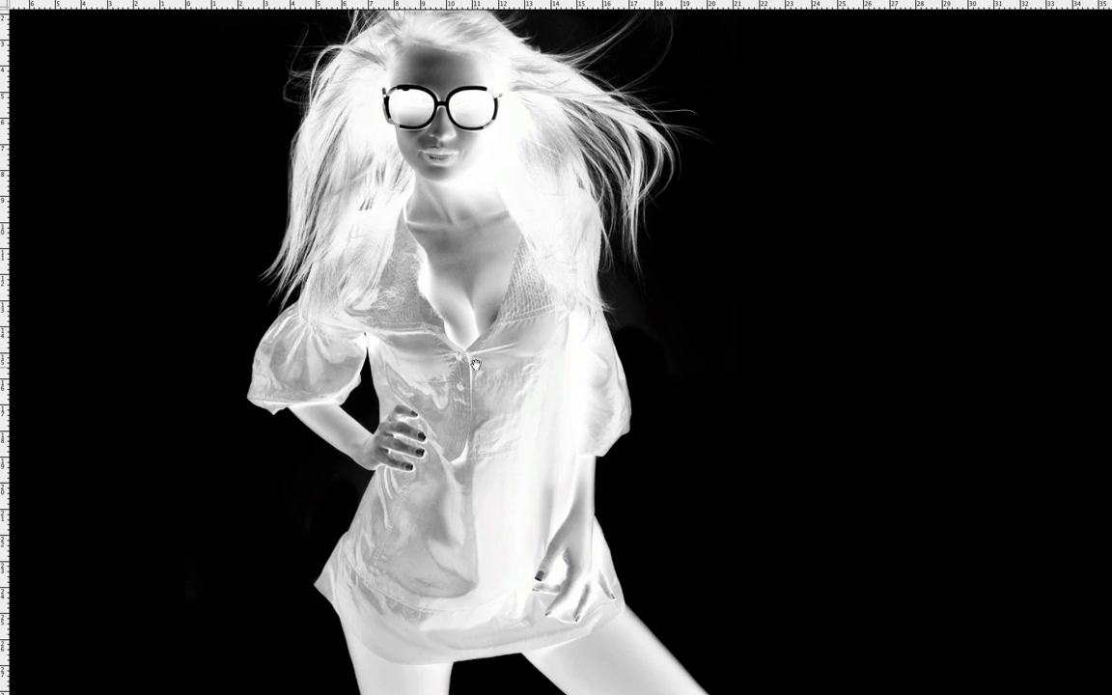
pyautogui.moveTo(362, 193); pyautogui.dragTo(324, 153)
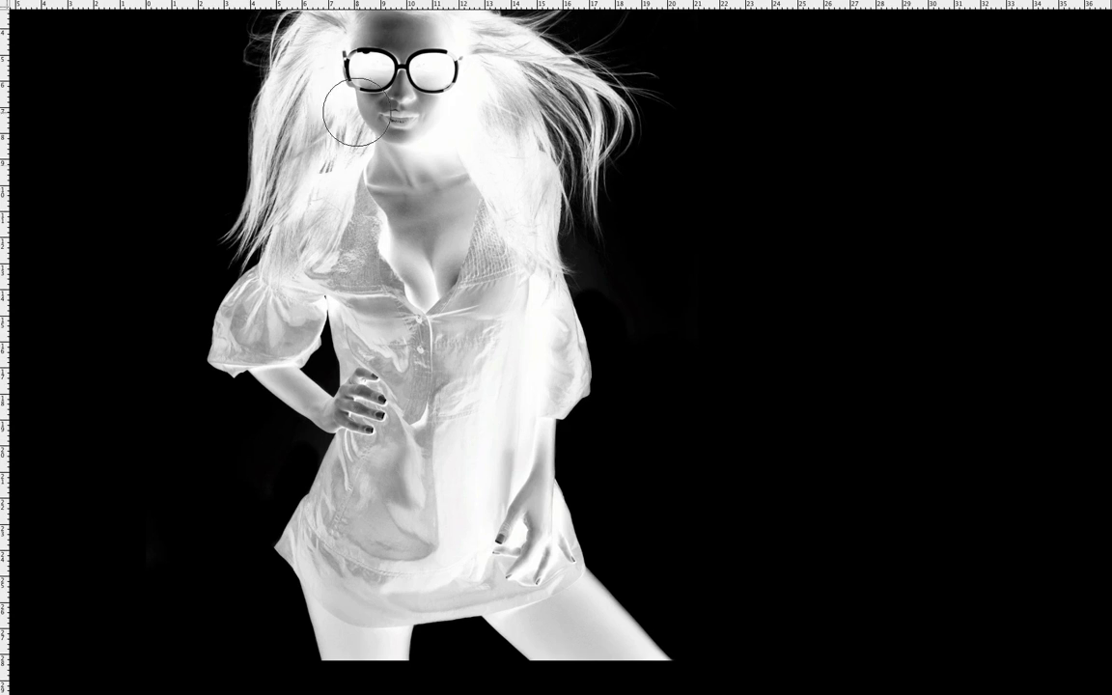
pyautogui.moveTo(293, 340)
pyautogui.mouseDown()
pyautogui.moveTo(244, 336)
pyautogui.moveTo(309, 362)
pyautogui.mouseUp()
# - Outline the torso, forearm, lower shirt and legs just inside their edges with a Polygonal Lasso selection
pyautogui.press('f')
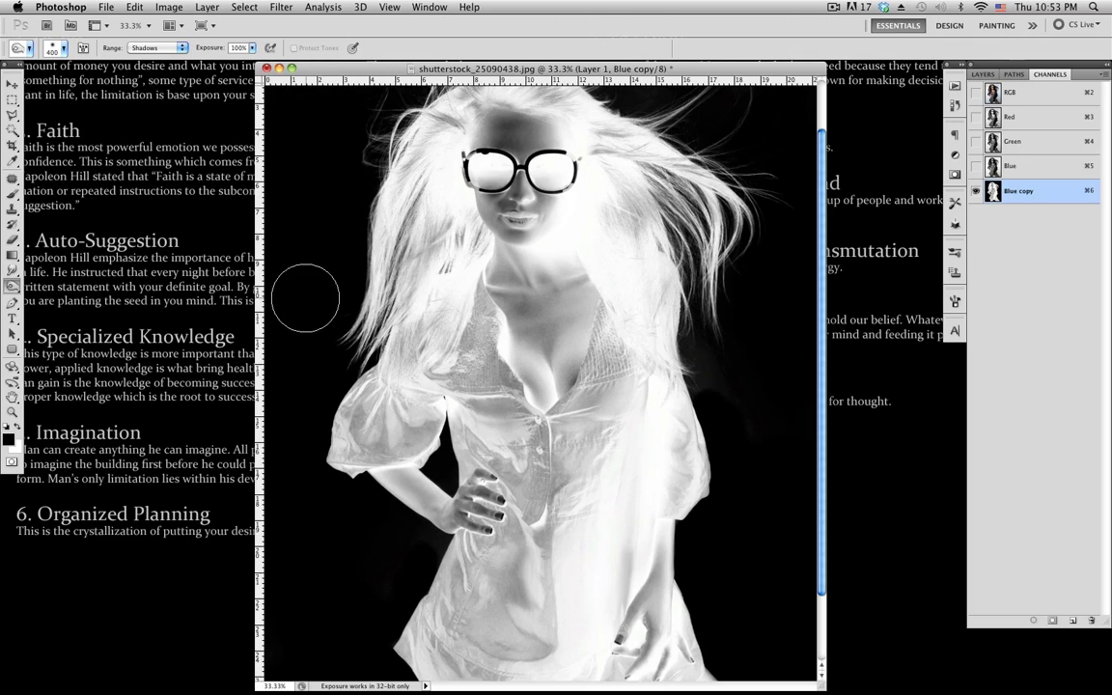
pyautogui.moveTo(18, 117); pyautogui.dragTo(39, 127)
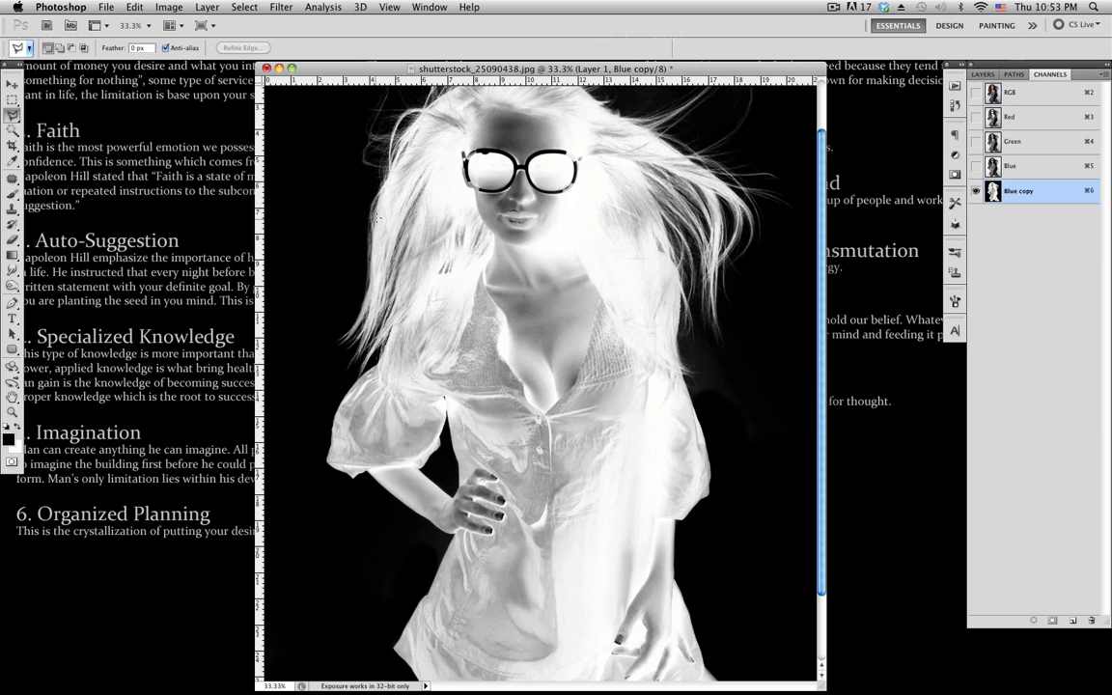
pyautogui.press('f')
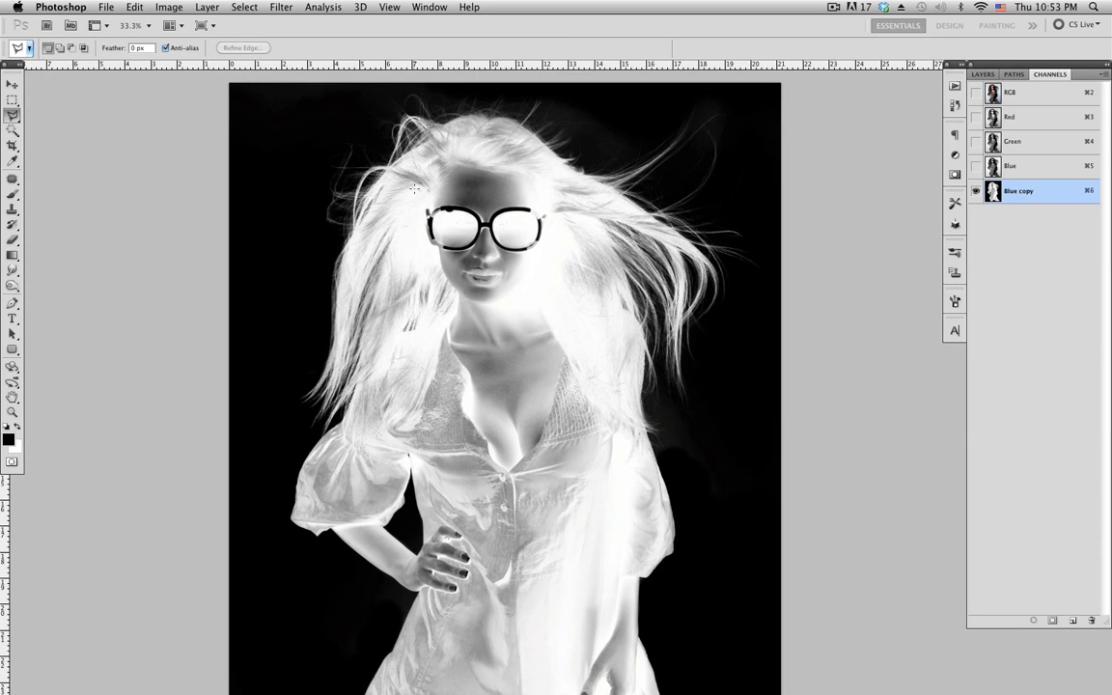
pyautogui.scroll(-5, 487, 358)
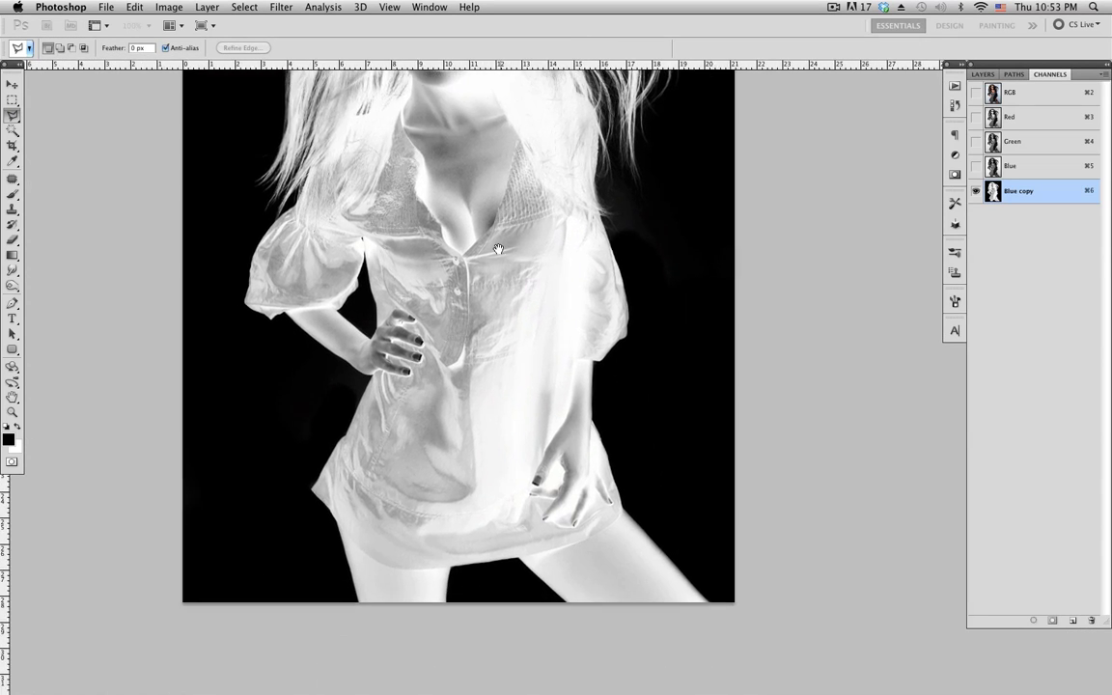
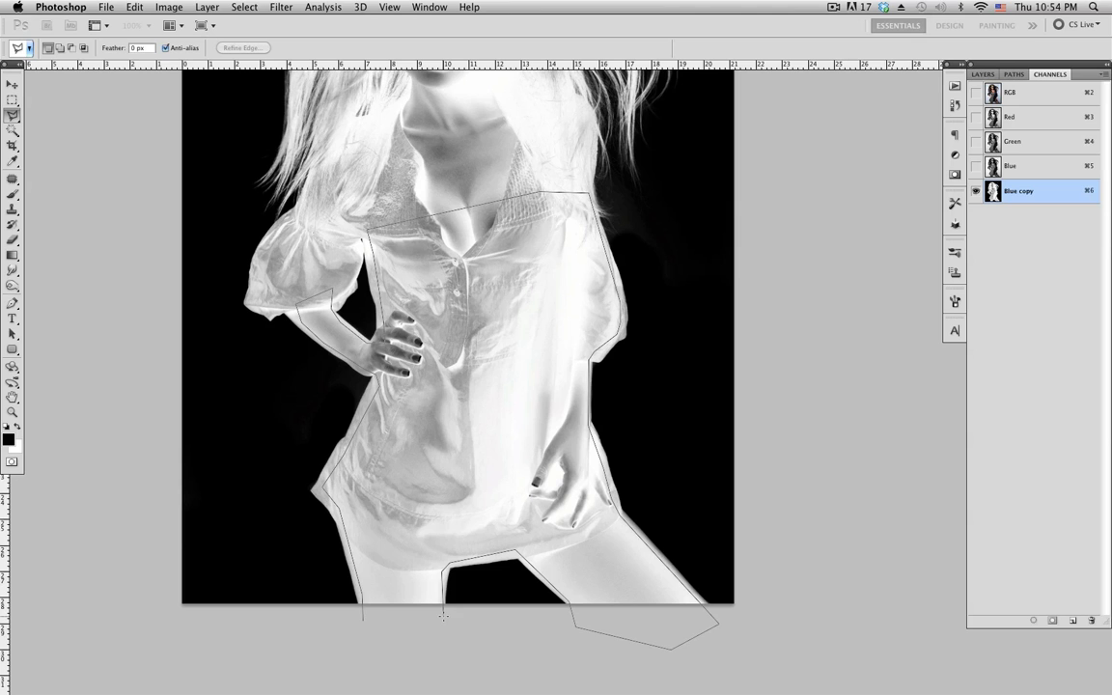
pyautogui.doubleClick(391, 630)
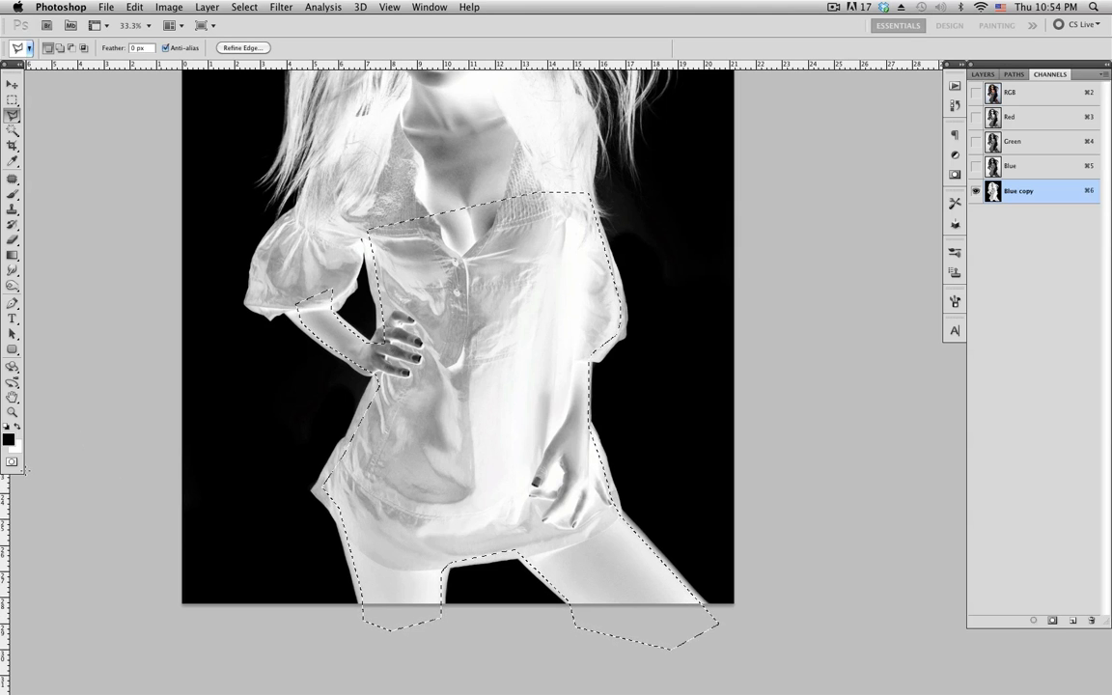
# - Set the foreground color to white, fill the body selection with it, and deselect
pyautogui.click(9, 440)
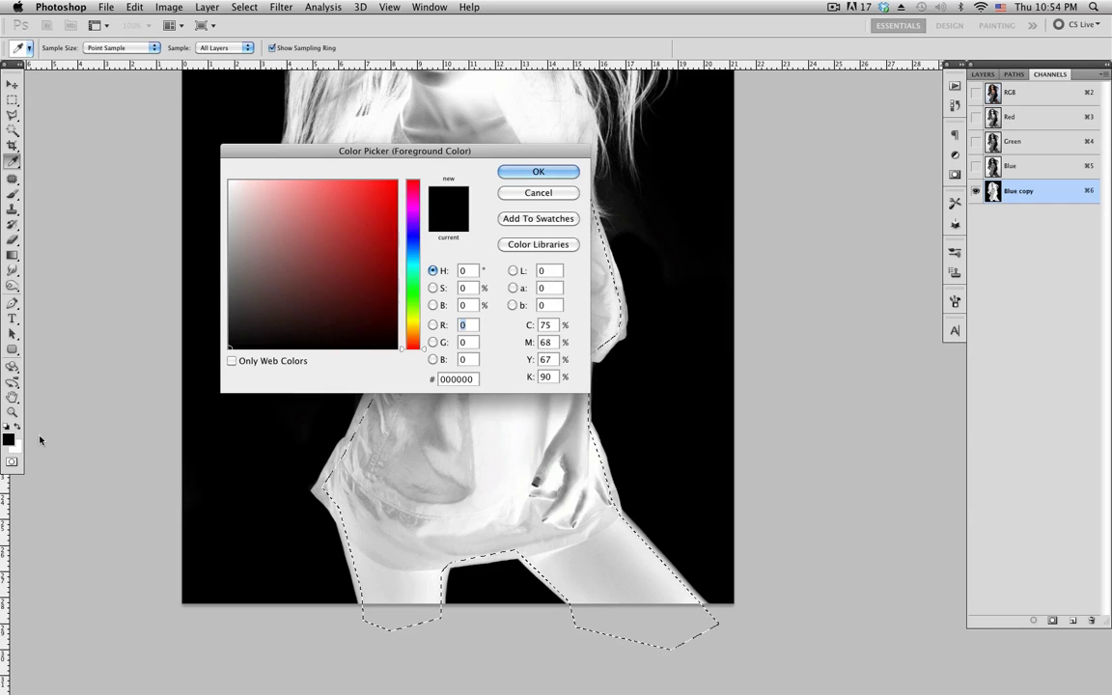
pyautogui.click(264, 198)
pyautogui.click(230, 182)
pyautogui.click(537, 171)
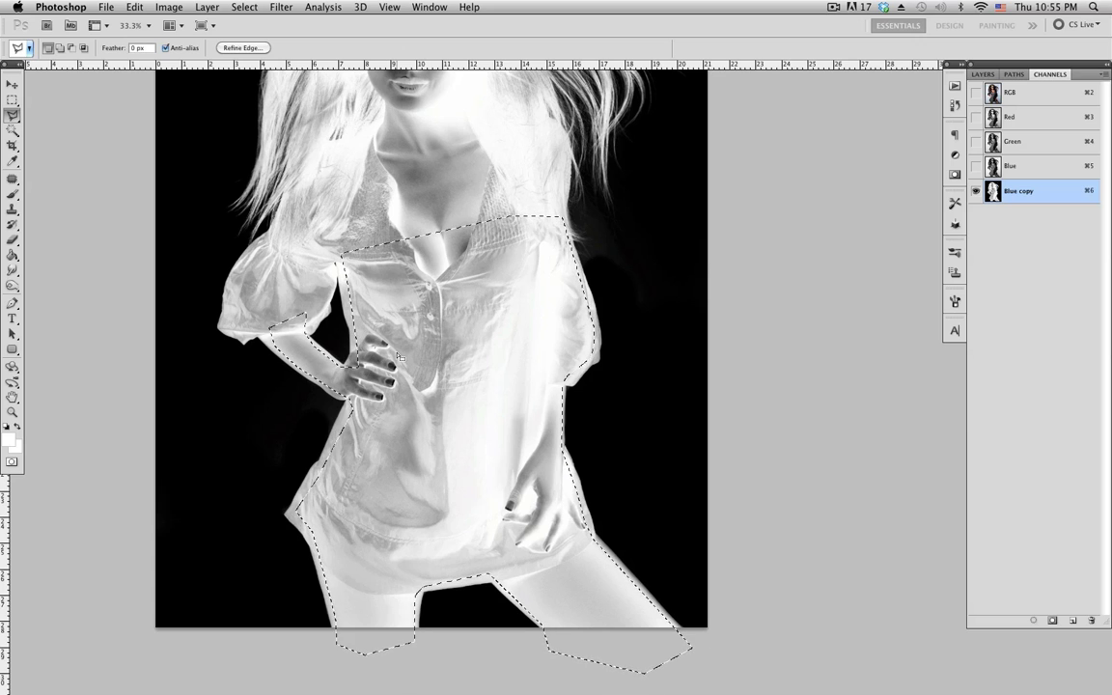
pyautogui.hotkey('alt', 'BackSpace')
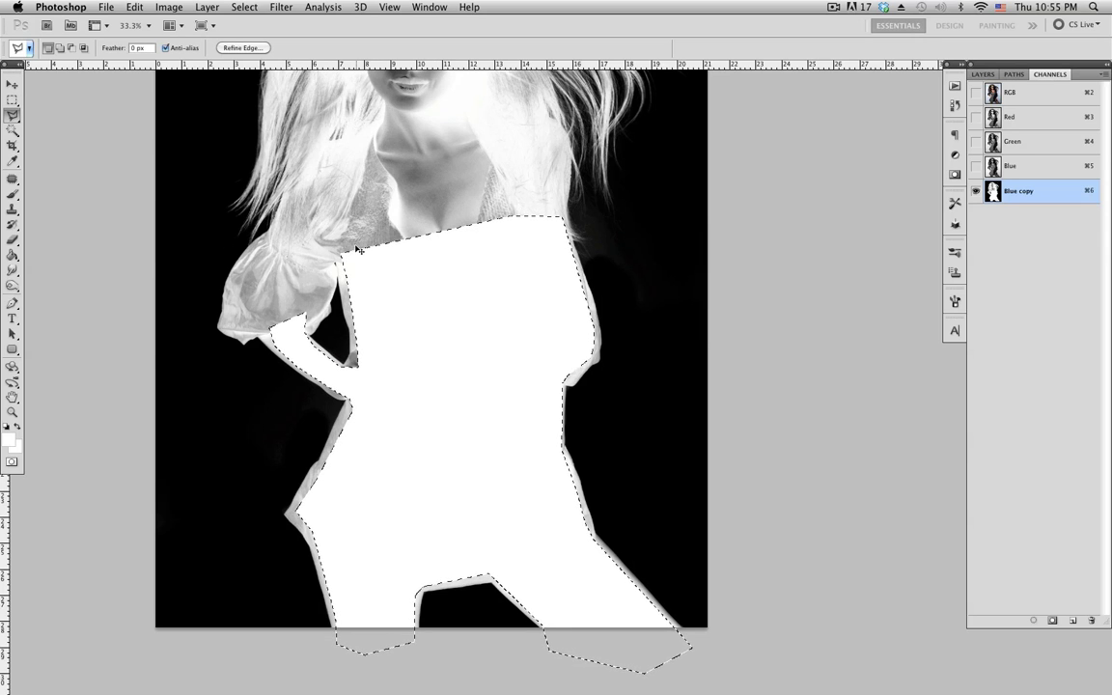
pyautogui.press('super+d')
# - Outline the puffed sleeve, face, neck and chest with a Polygonal Lasso selection that overlaps the white torso area
pyautogui.moveTo(358, 253); pyautogui.dragTo(394, 325)
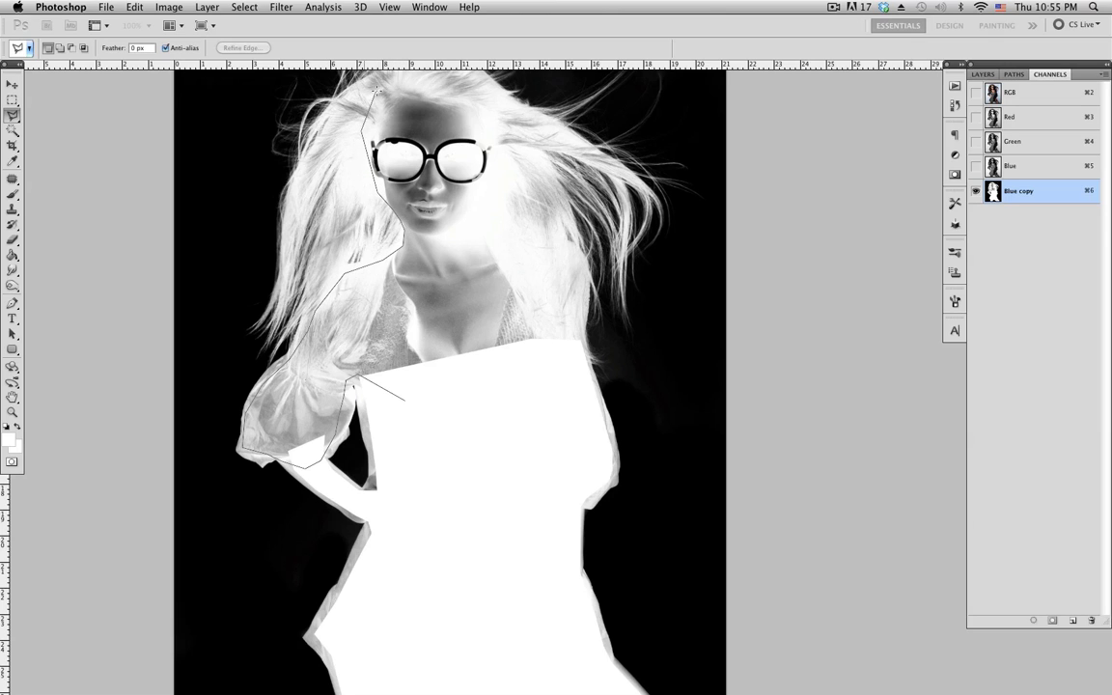
pyautogui.click(386, 93)
pyautogui.click(474, 93)
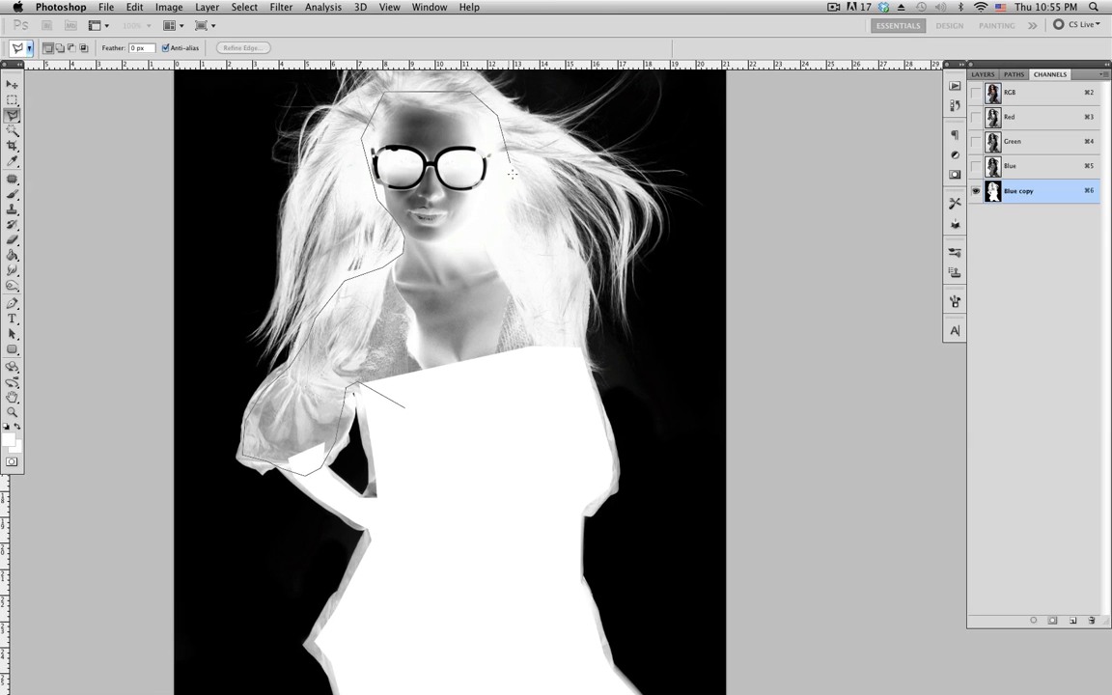
pyautogui.doubleClick(525, 404)
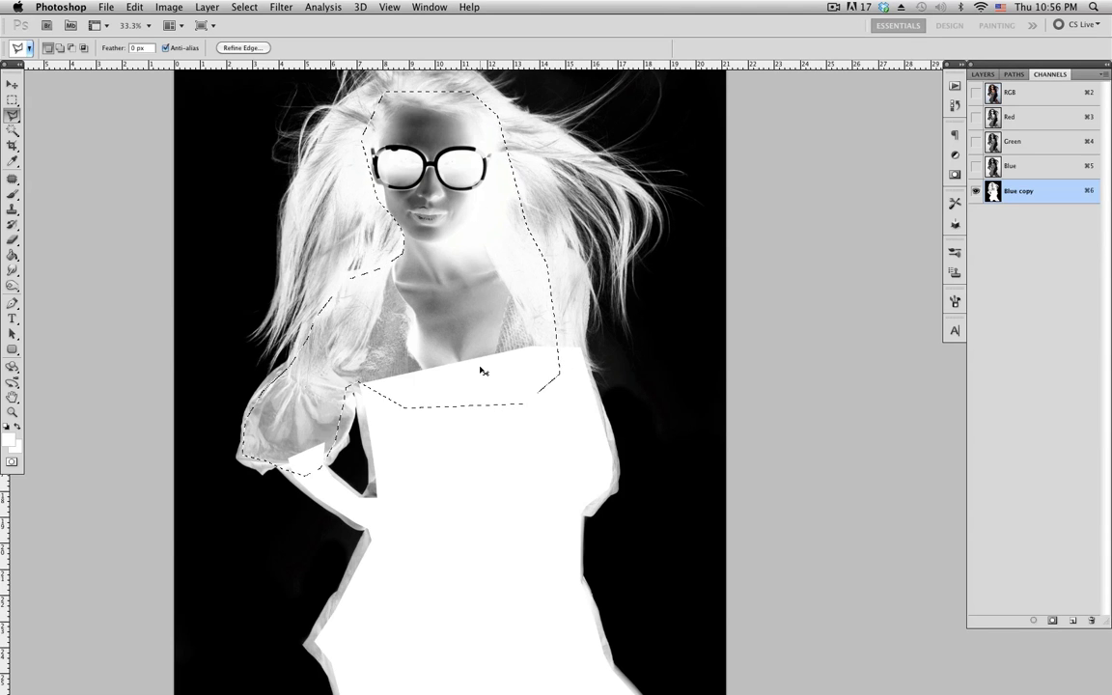
# - Fill the sleeve, face, neck and chest selection with white and deselect it
pyautogui.hotkey('alt', 'BackSpace')
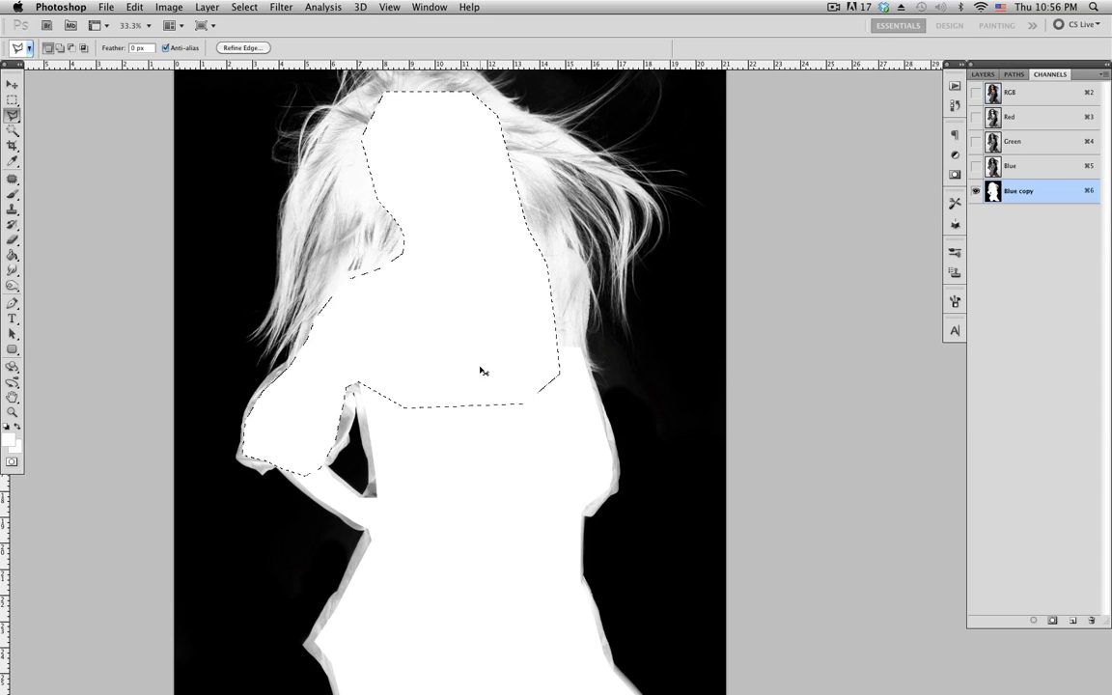
pyautogui.press('super+d')
# - Using the Dodge tool at 150 px, Highlights range and 100% exposure, whiten the torso edge beside the gap inside the bent arm
pyautogui.scroll(-5, 480, 367)
pyautogui.hscroll(2, 408, 342)
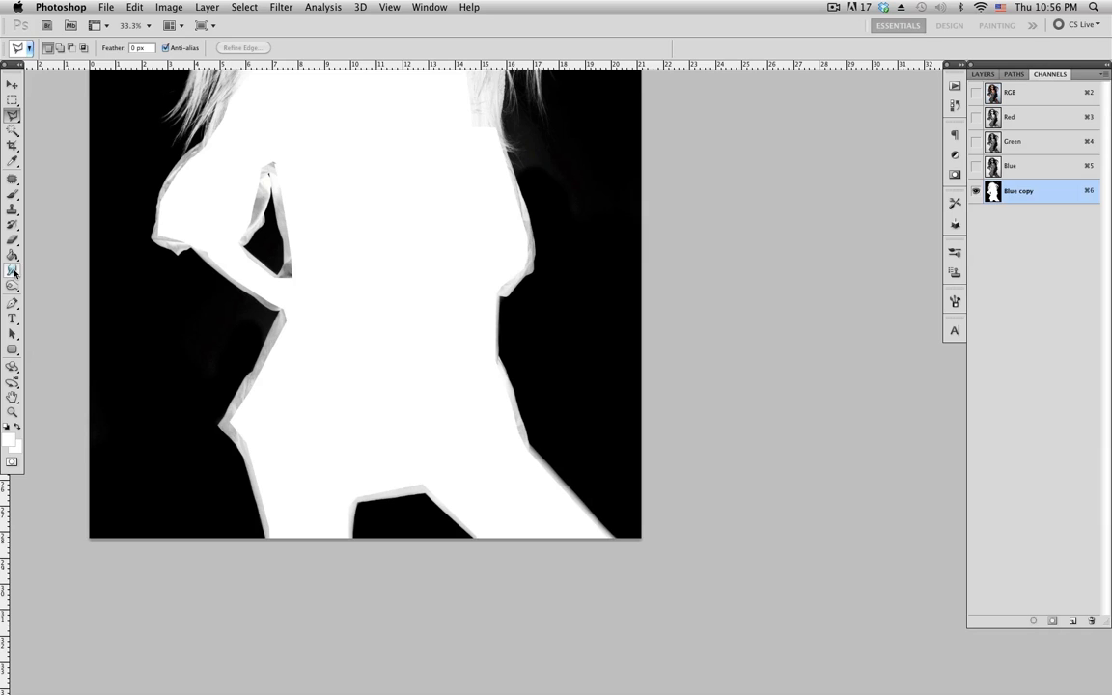
pyautogui.moveTo(9, 294)
pyautogui.mouseDown()
pyautogui.moveTo(16, 261)
pyautogui.moveTo(44, 259)
pyautogui.mouseUp()
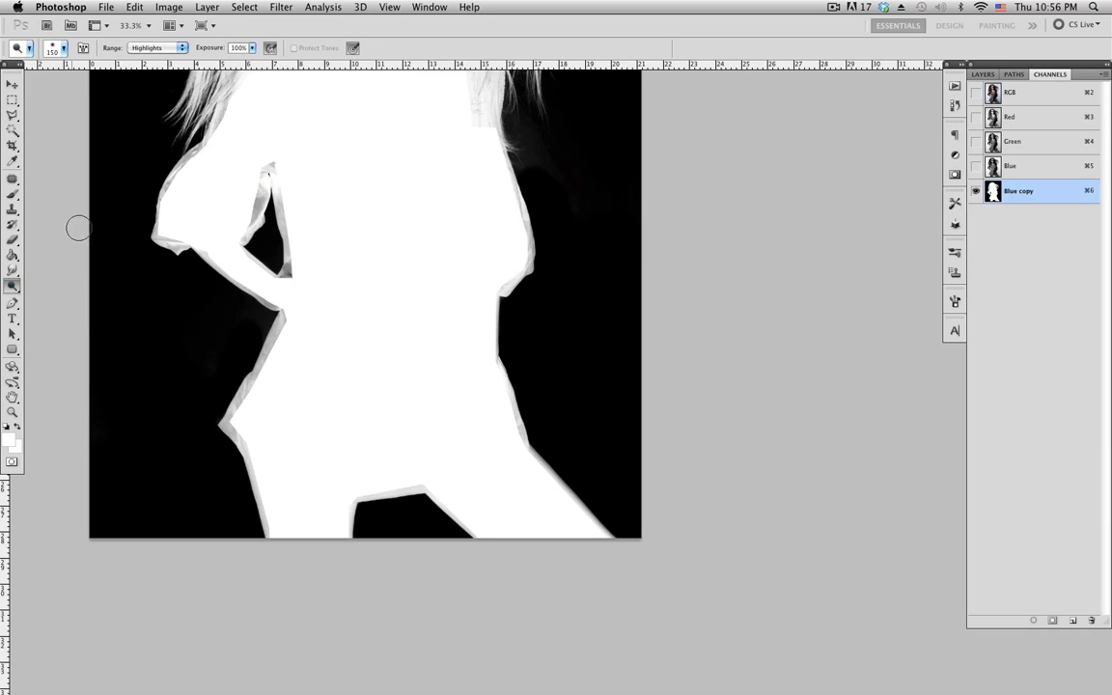
pyautogui.click(166, 48)
pyautogui.click(168, 48)
pyautogui.press('super+alt+0')
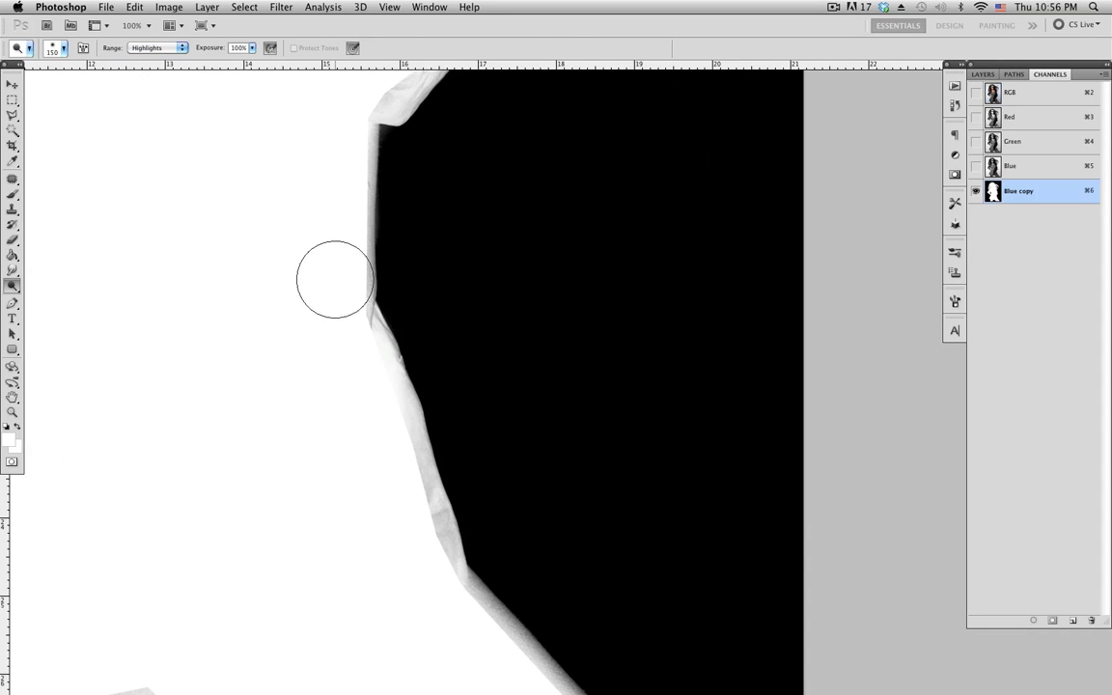
pyautogui.moveTo(367, 310)
pyautogui.mouseDown()
pyautogui.moveTo(576, 305)
pyautogui.moveTo(526, 413)
pyautogui.moveTo(468, 490)
pyautogui.mouseUp()
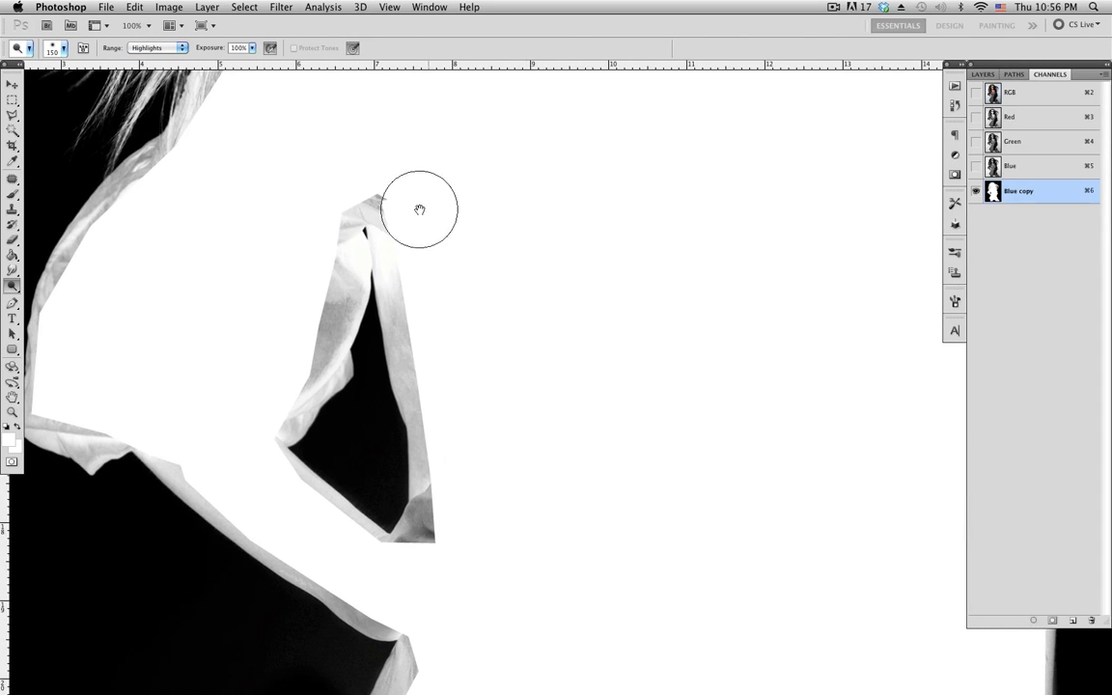
pyautogui.moveTo(429, 248)
pyautogui.mouseDown()
pyautogui.moveTo(430, 322)
pyautogui.moveTo(420, 316)
pyautogui.moveTo(431, 314)
pyautogui.moveTo(449, 399)
pyautogui.moveTo(435, 374)
pyautogui.moveTo(461, 438)
pyautogui.moveTo(447, 453)
pyautogui.moveTo(451, 541)
pyautogui.moveTo(445, 559)
pyautogui.moveTo(457, 516)
pyautogui.moveTo(426, 566)
pyautogui.moveTo(486, 473)
pyautogui.moveTo(482, 522)
pyautogui.moveTo(422, 568)
pyautogui.moveTo(459, 517)
pyautogui.moveTo(436, 555)
pyautogui.moveTo(472, 522)
pyautogui.mouseUp()
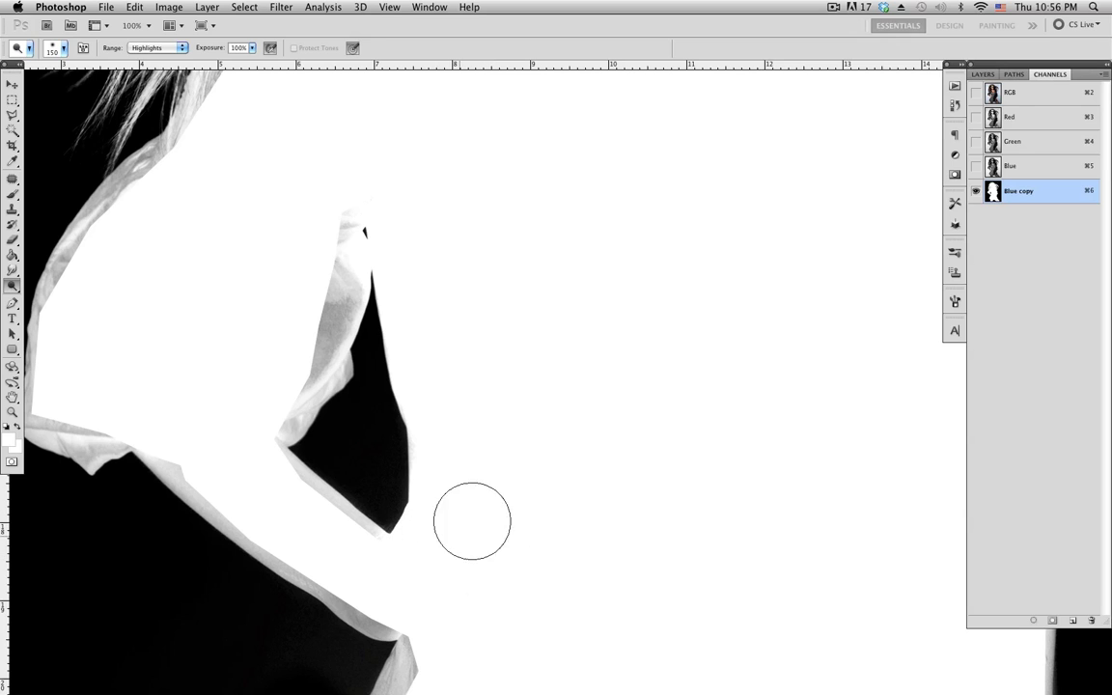
# - Reduce the Dodge brush to 70 px and whiten the forearm and sleeve edges around the arm gap
pyautogui.press('[')
pyautogui.press('[')
pyautogui.press('[')
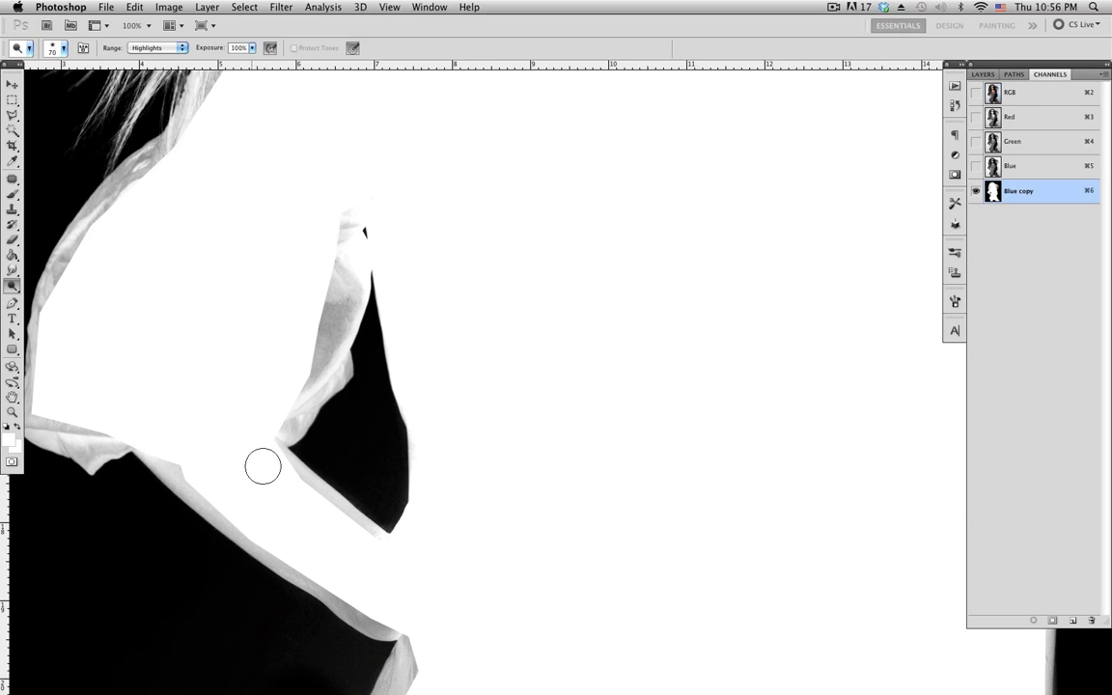
pyautogui.moveTo(263, 466); pyautogui.dragTo(372, 550)
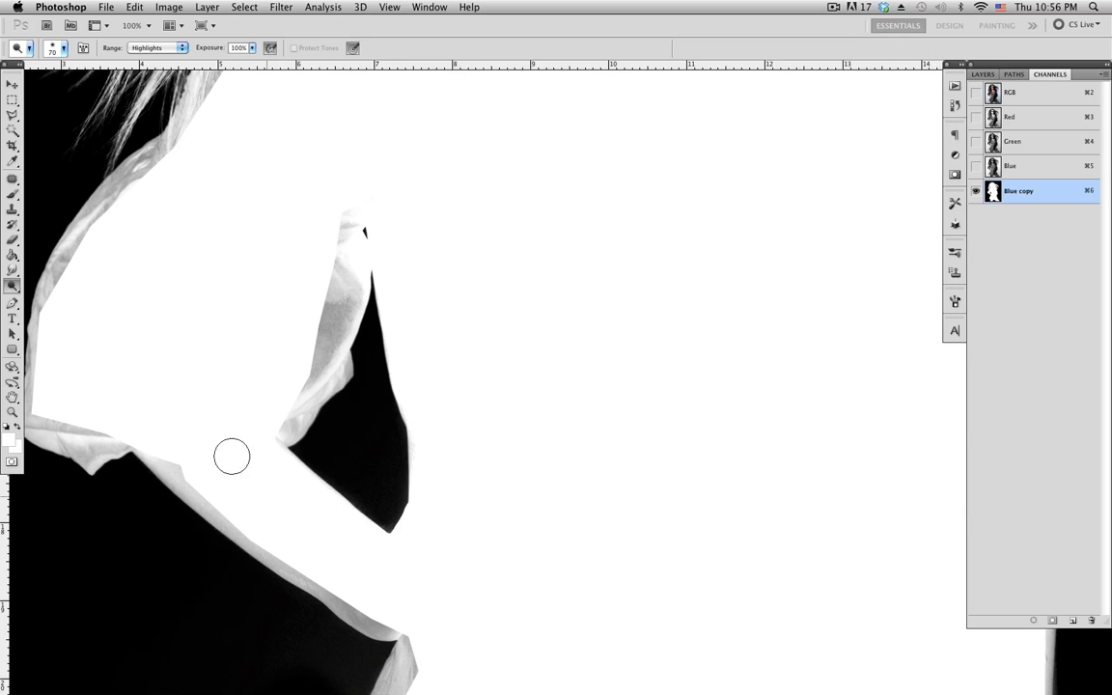
pyautogui.moveTo(231, 456)
pyautogui.mouseDown()
pyautogui.moveTo(298, 392)
pyautogui.moveTo(316, 343)
pyautogui.moveTo(334, 360)
pyautogui.moveTo(338, 238)
pyautogui.mouseUp()
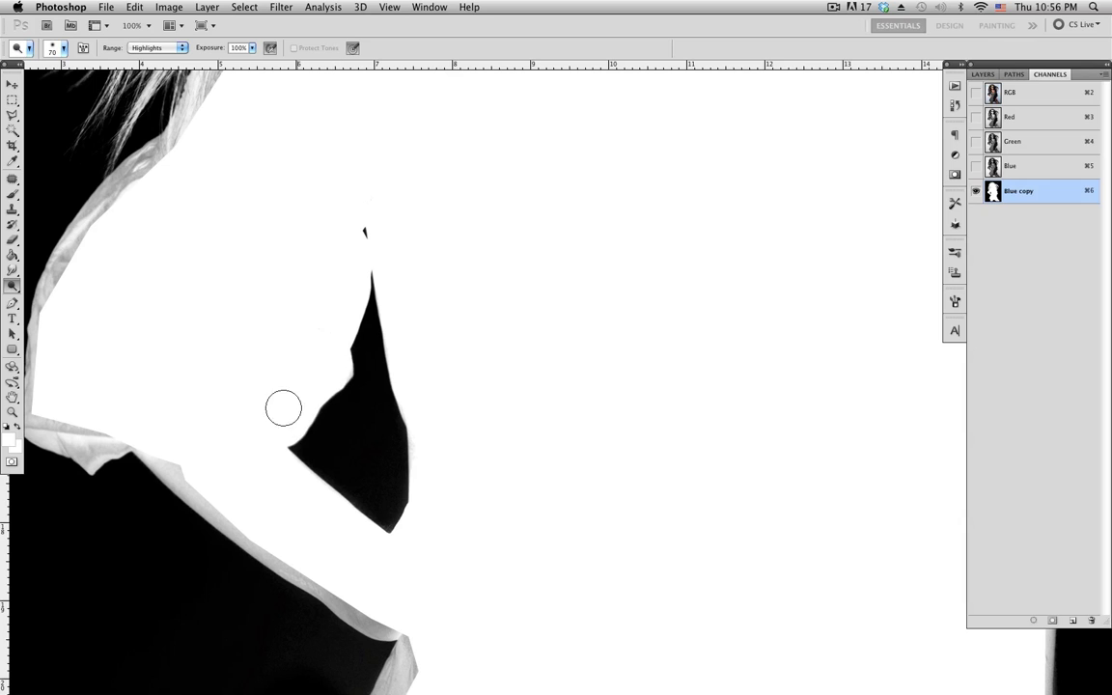
# - Dodge the grey fringe along the puffed sleeve's outer edge and the forearm's underside to white with a 90 px brush
pyautogui.hscroll(-5, 347, 319)
pyautogui.scroll(4, 386, 357)
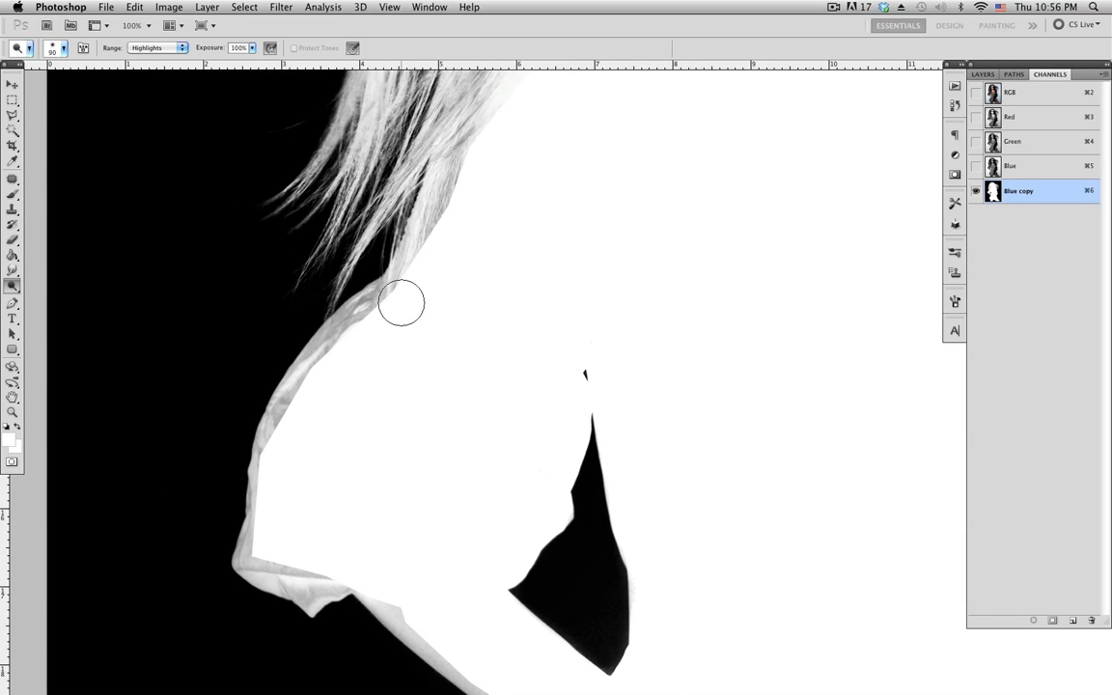
pyautogui.moveTo(401, 304)
pyautogui.mouseDown()
pyautogui.moveTo(348, 352)
pyautogui.moveTo(360, 324)
pyautogui.moveTo(352, 333)
pyautogui.moveTo(280, 425)
pyautogui.moveTo(372, 308)
pyautogui.moveTo(277, 492)
pyautogui.moveTo(267, 455)
pyautogui.moveTo(260, 538)
pyautogui.moveTo(264, 561)
pyautogui.moveTo(275, 558)
pyautogui.moveTo(245, 557)
pyautogui.moveTo(323, 584)
pyautogui.moveTo(278, 568)
pyautogui.mouseUp()
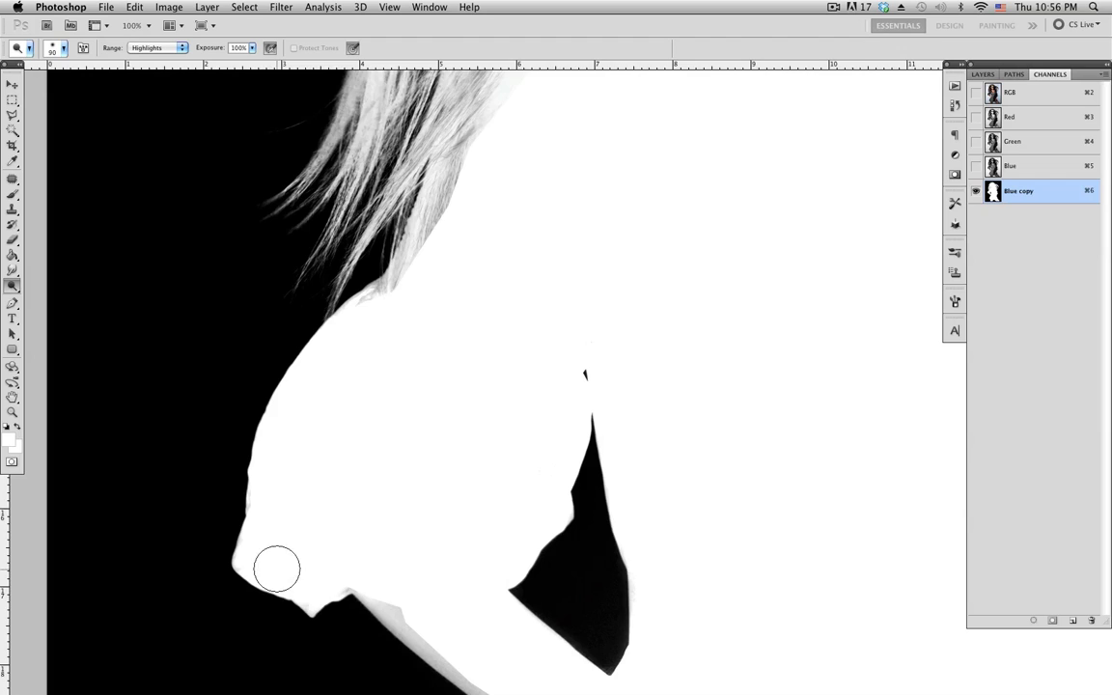
pyautogui.scroll(-5, 277, 568)
pyautogui.hscroll(4, 277, 567)
pyautogui.moveTo(139, 356)
pyautogui.mouseDown()
pyautogui.moveTo(165, 335)
pyautogui.moveTo(221, 353)
pyautogui.moveTo(263, 387)
pyautogui.moveTo(229, 380)
pyautogui.moveTo(398, 505)
pyautogui.moveTo(393, 491)
pyautogui.moveTo(449, 507)
pyautogui.mouseUp()
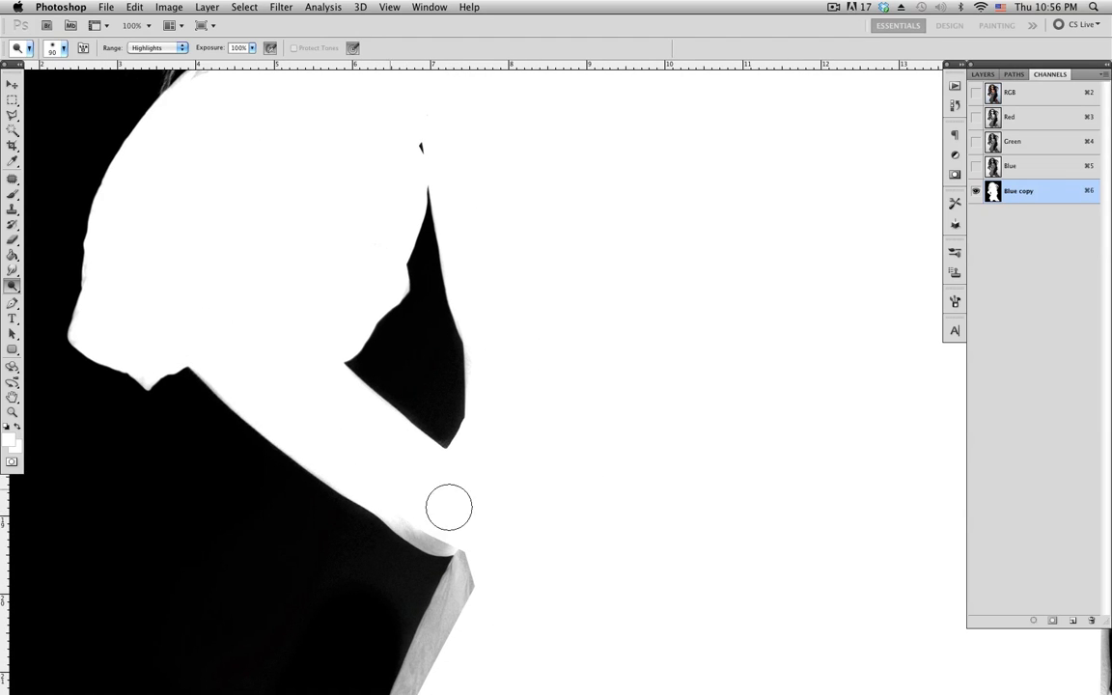
# - Dodge the grey edge below the bent arm to white, following the waist, hip and outer leg down to the image's lower border
pyautogui.scroll(-5, 449, 507)
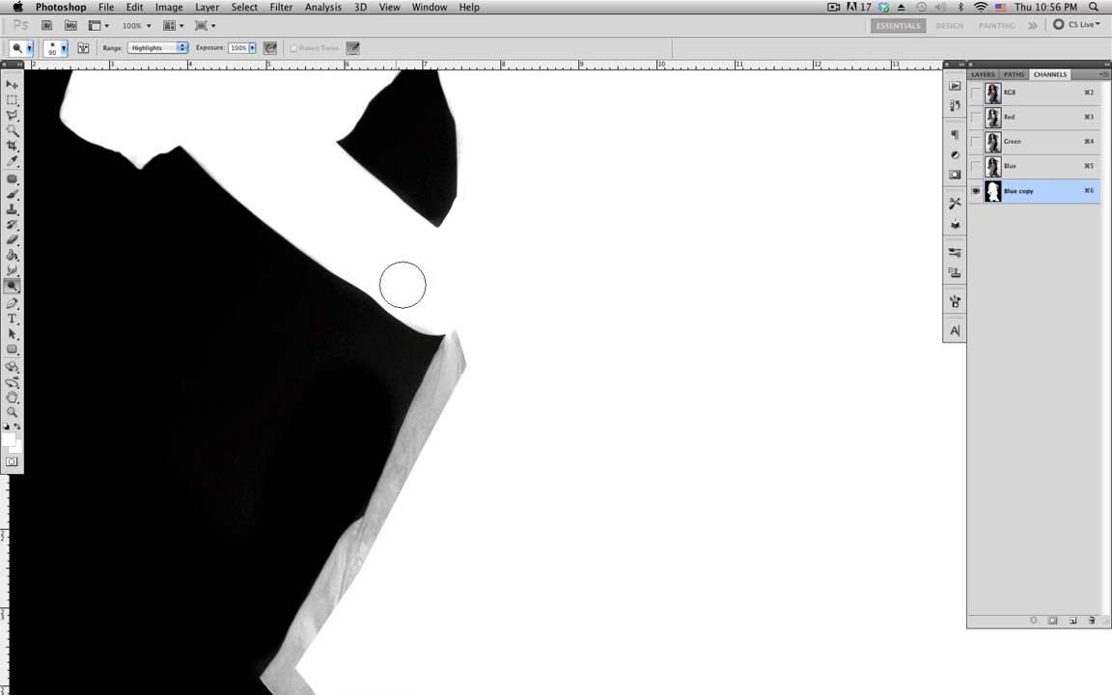
pyautogui.moveTo(454, 301)
pyautogui.mouseDown()
pyautogui.moveTo(495, 342)
pyautogui.moveTo(470, 355)
pyautogui.moveTo(425, 435)
pyautogui.moveTo(443, 424)
pyautogui.moveTo(389, 546)
pyautogui.moveTo(445, 378)
pyautogui.moveTo(444, 420)
pyautogui.mouseUp()
pyautogui.scroll(-5, 482, 336)
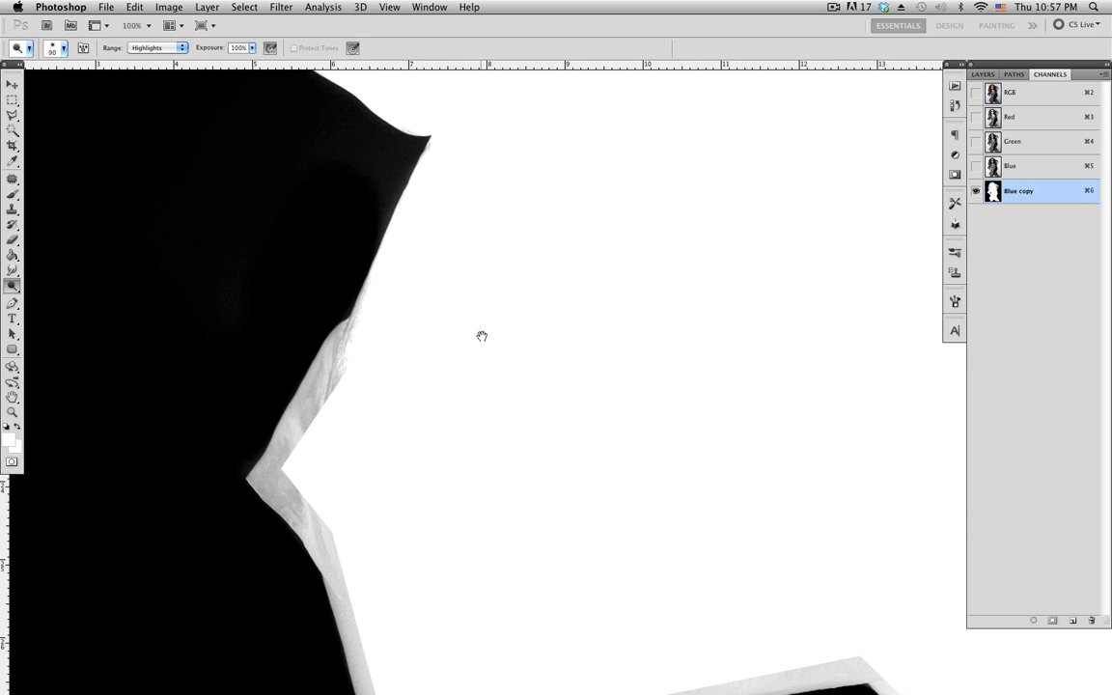
pyautogui.moveTo(396, 301)
pyautogui.mouseDown()
pyautogui.moveTo(340, 381)
pyautogui.moveTo(349, 348)
pyautogui.moveTo(278, 479)
pyautogui.moveTo(334, 533)
pyautogui.moveTo(360, 590)
pyautogui.moveTo(364, 643)
pyautogui.mouseUp()
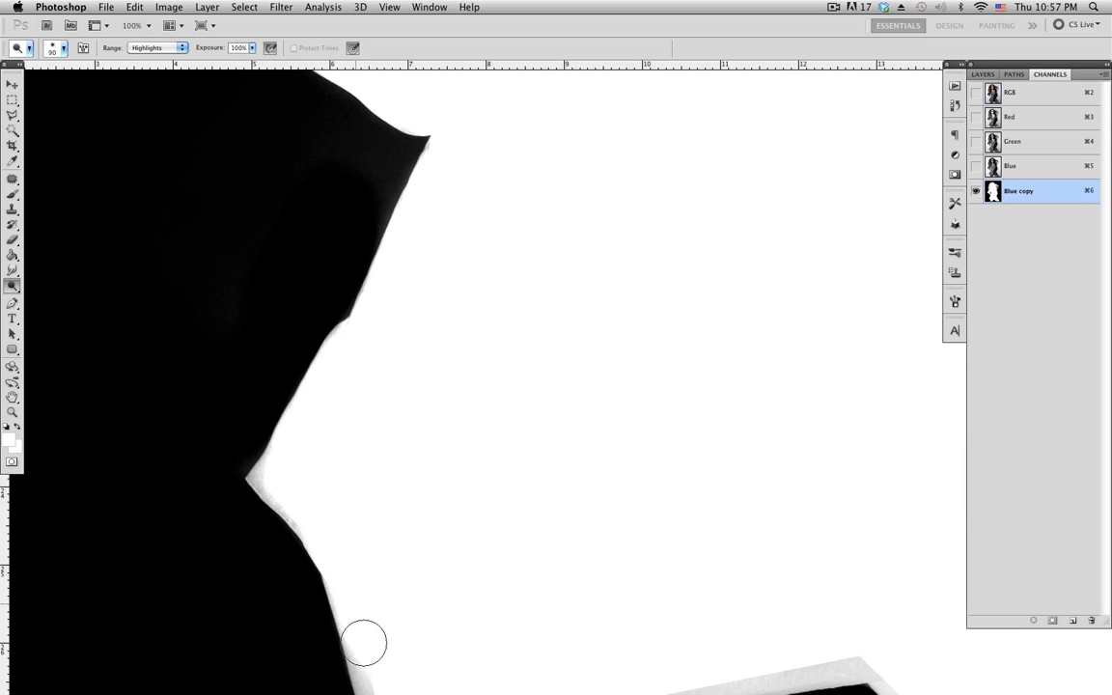
pyautogui.scroll(-3, 404, 429)
pyautogui.moveTo(367, 514)
pyautogui.mouseDown()
pyautogui.moveTo(398, 630)
pyautogui.moveTo(387, 631)
pyautogui.moveTo(354, 544)
pyautogui.moveTo(355, 487)
pyautogui.moveTo(284, 358)
pyautogui.moveTo(266, 348)
pyautogui.moveTo(284, 311)
pyautogui.mouseUp()
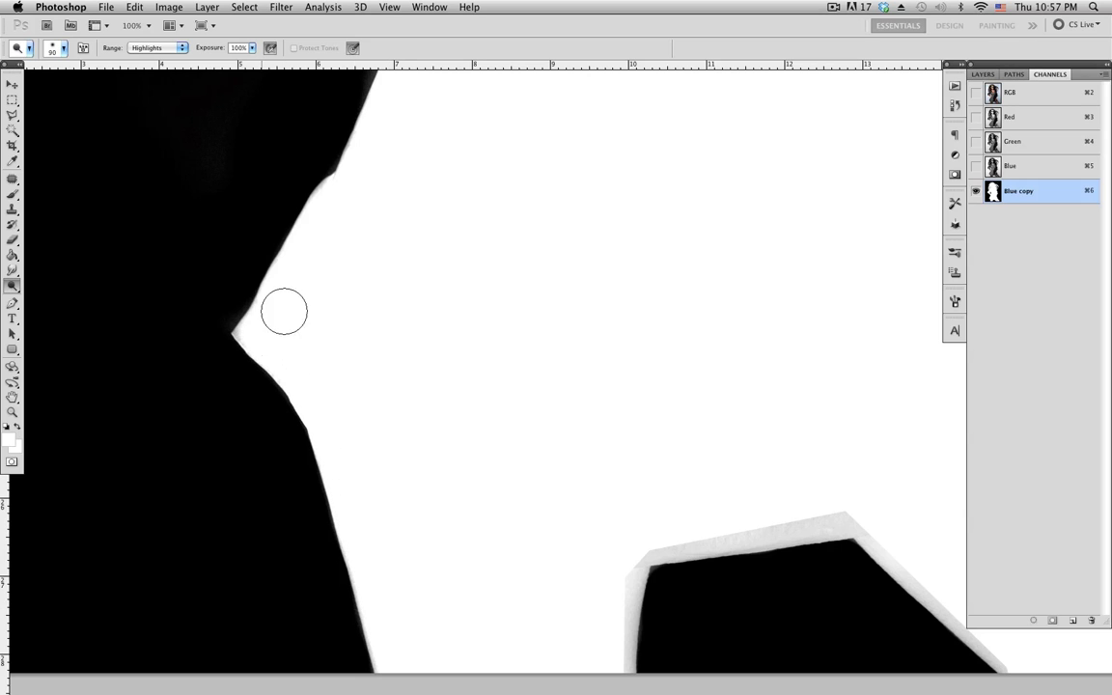
# - Dodge the grey edges around the gap between the legs to white, enlarging the brush from 90 to 300 px
pyautogui.scroll(-4, 526, 266)
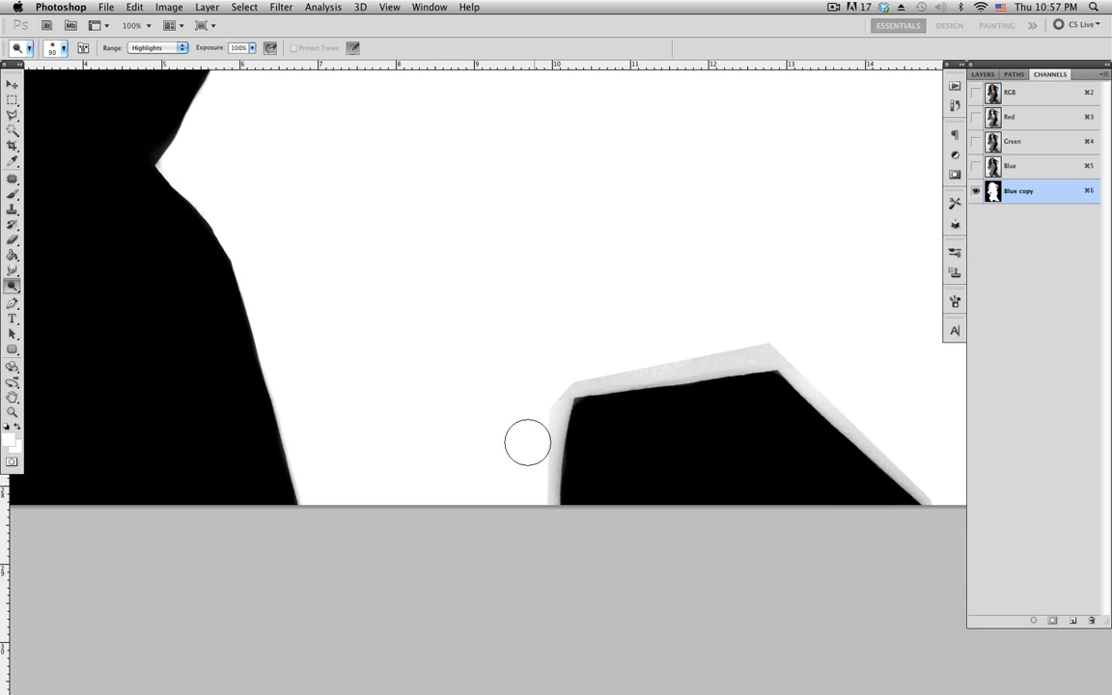
pyautogui.moveTo(527, 442)
pyautogui.mouseDown()
pyautogui.moveTo(529, 460)
pyautogui.moveTo(541, 400)
pyautogui.mouseUp()
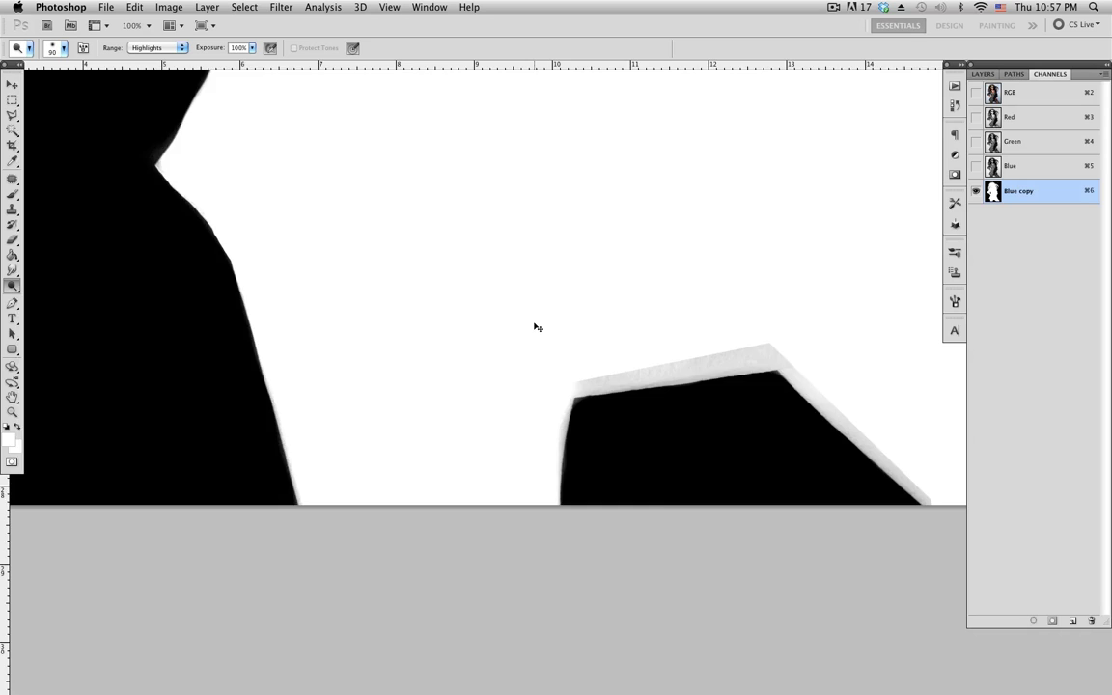
pyautogui.press('super+minus')
pyautogui.press('super+minus')
pyautogui.moveTo(567, 344); pyautogui.dragTo(539, 389)
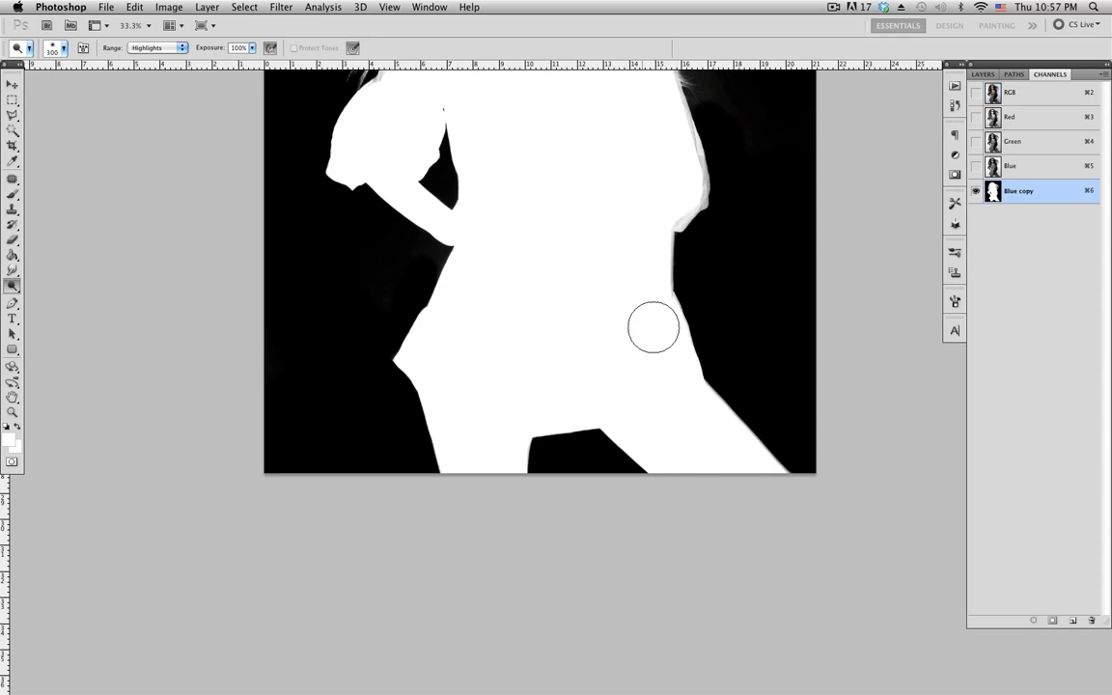
# - Dodge the remaining grey fringe along the model's left sleeve and the hair just above it to white at 300 px
pyautogui.moveTo(651, 293); pyautogui.dragTo(639, 507)
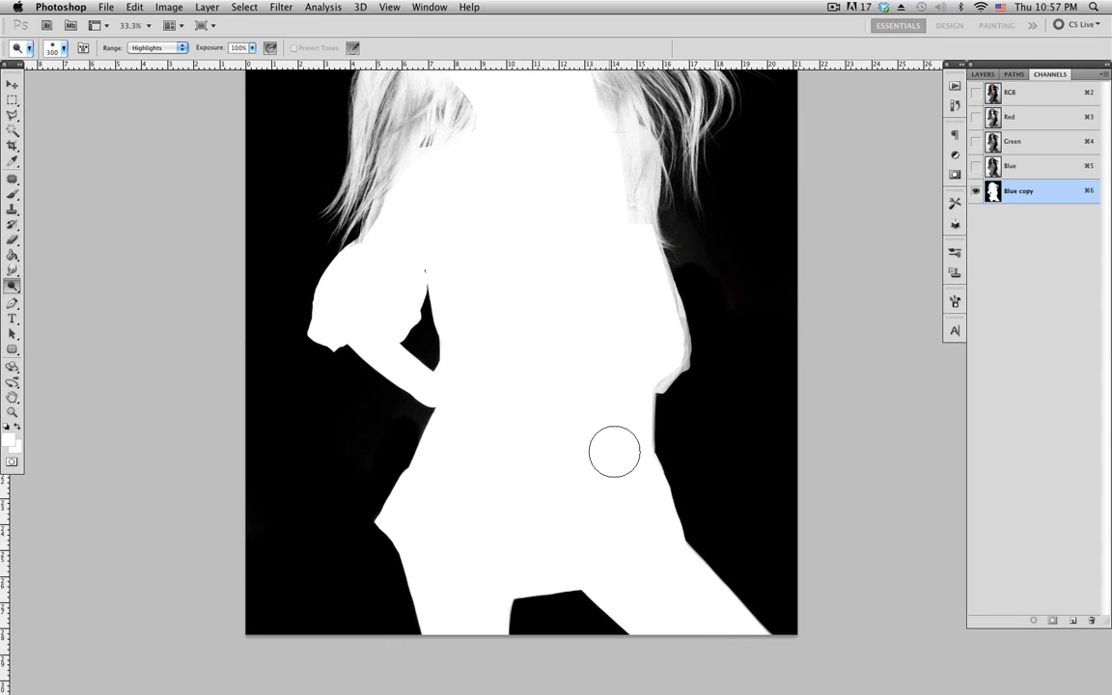
pyautogui.moveTo(645, 303); pyautogui.dragTo(641, 464)
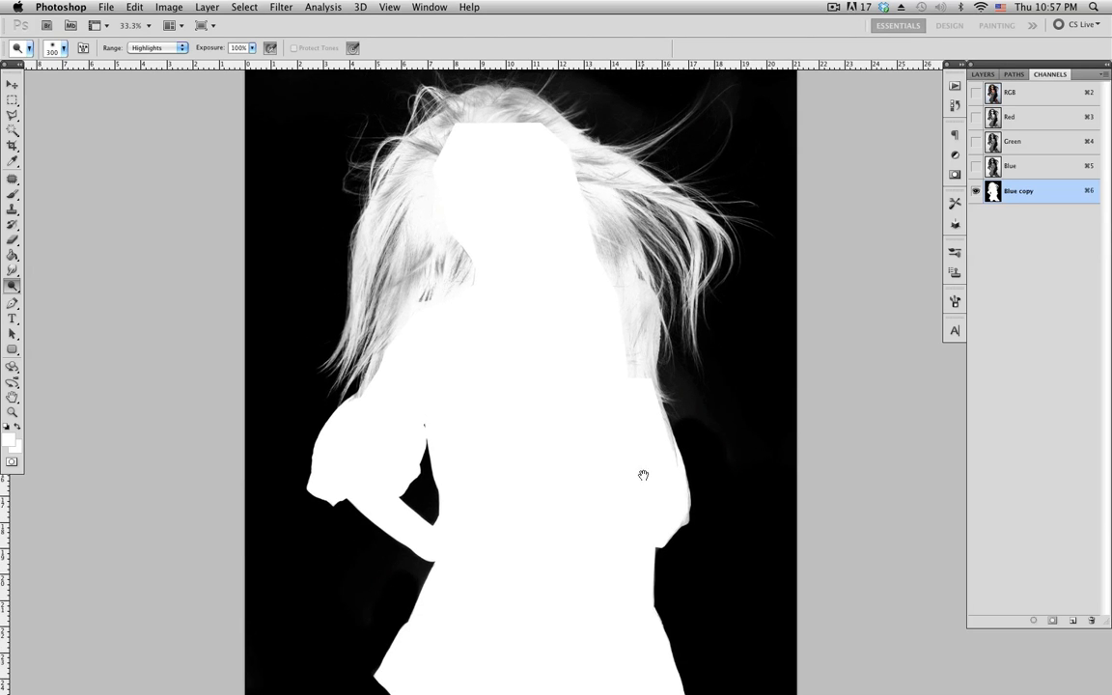
pyautogui.moveTo(621, 377); pyautogui.dragTo(596, 393)
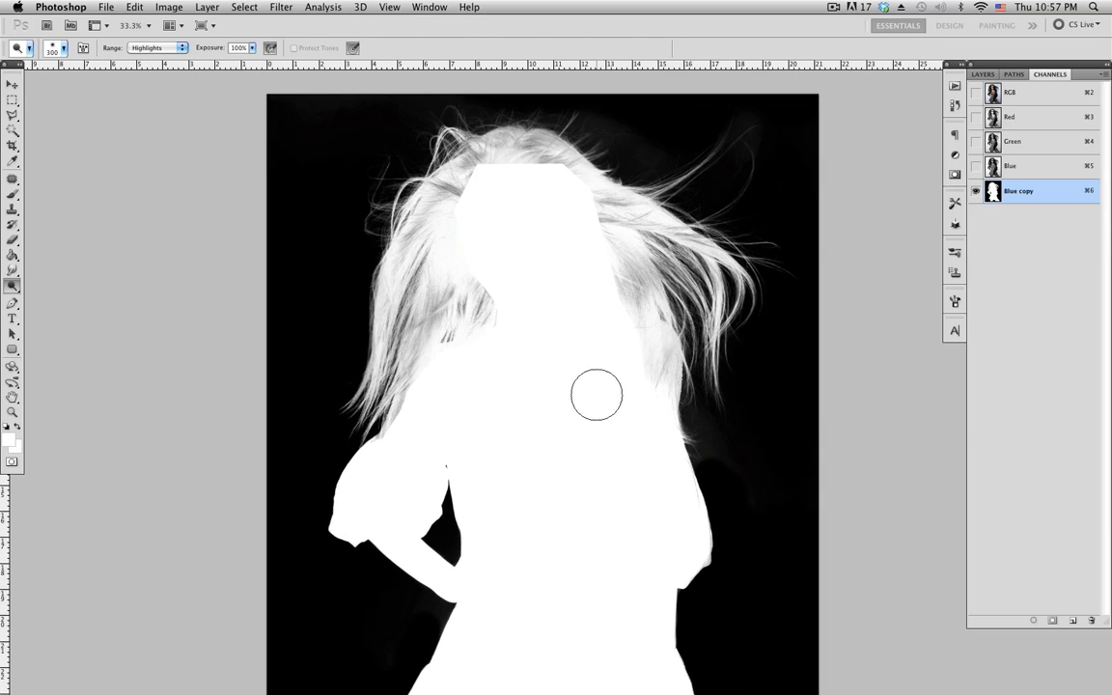
# - Dodge the crown and inner mass of hair to white at 300 px, and the long side strands at 150 px
pyautogui.moveTo(602, 288)
pyautogui.mouseDown()
pyautogui.moveTo(596, 233)
pyautogui.moveTo(586, 239)
pyautogui.moveTo(608, 244)
pyautogui.moveTo(448, 192)
pyautogui.moveTo(473, 194)
pyautogui.moveTo(454, 215)
pyautogui.moveTo(508, 242)
pyautogui.moveTo(523, 297)
pyautogui.moveTo(454, 369)
pyautogui.moveTo(414, 352)
pyautogui.moveTo(462, 234)
pyautogui.mouseUp()
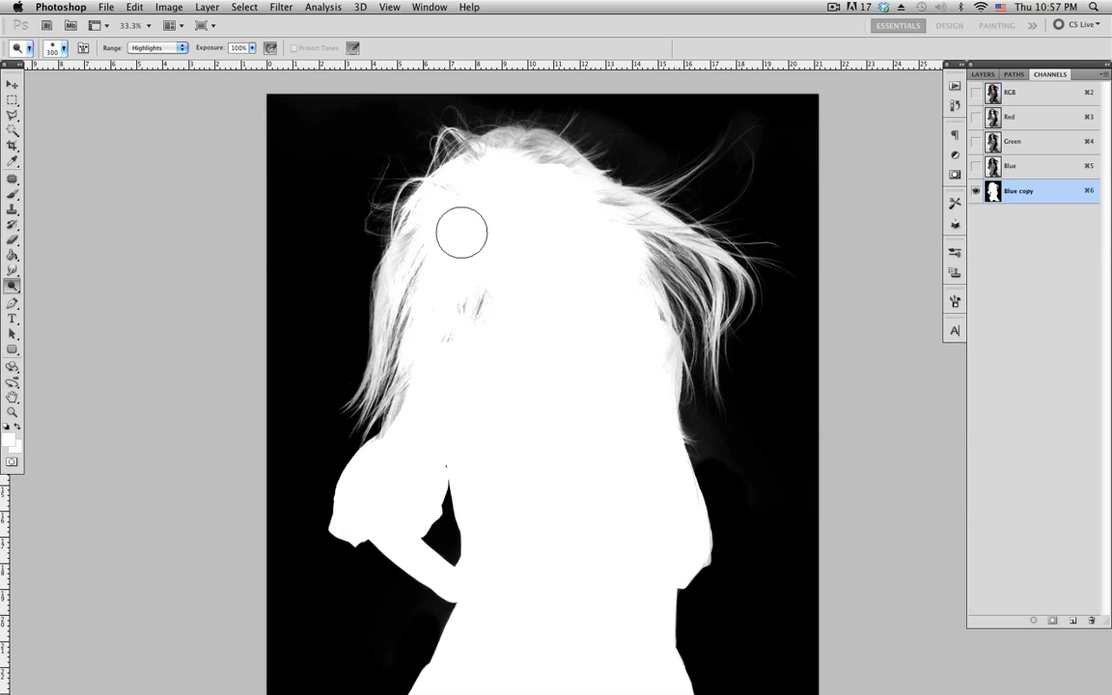
pyautogui.moveTo(509, 204)
pyautogui.mouseDown()
pyautogui.moveTo(482, 179)
pyautogui.moveTo(511, 159)
pyautogui.moveTo(497, 158)
pyautogui.moveTo(499, 170)
pyautogui.moveTo(520, 169)
pyautogui.moveTo(516, 155)
pyautogui.moveTo(540, 172)
pyautogui.moveTo(539, 159)
pyautogui.moveTo(600, 210)
pyautogui.mouseUp()
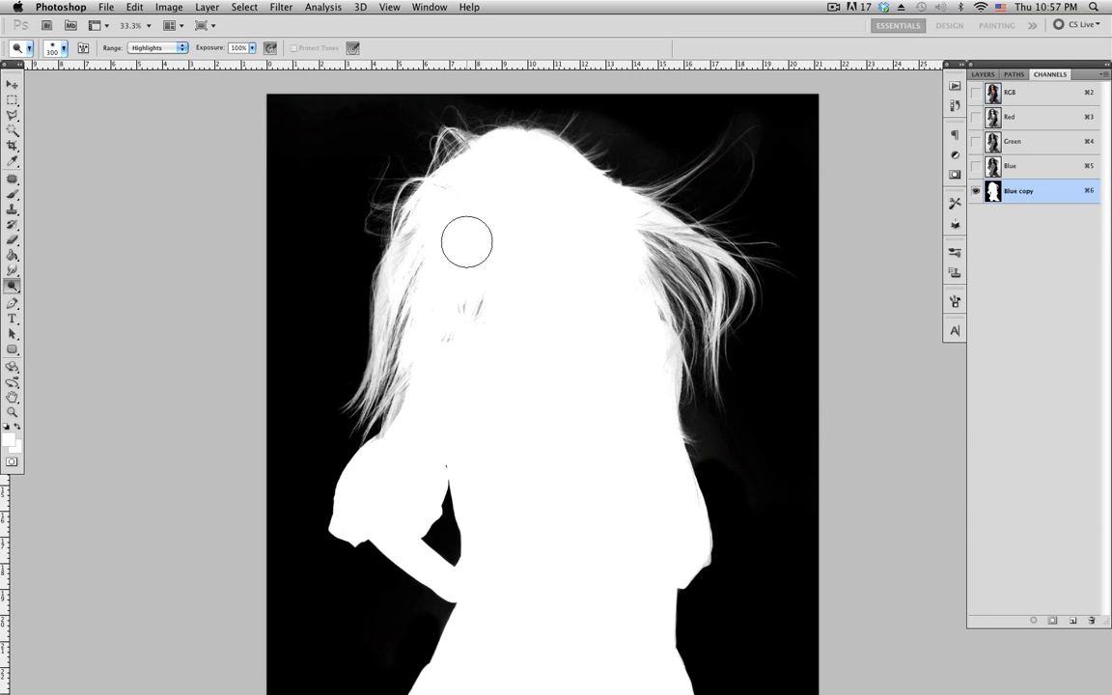
pyautogui.moveTo(407, 251); pyautogui.dragTo(413, 240)
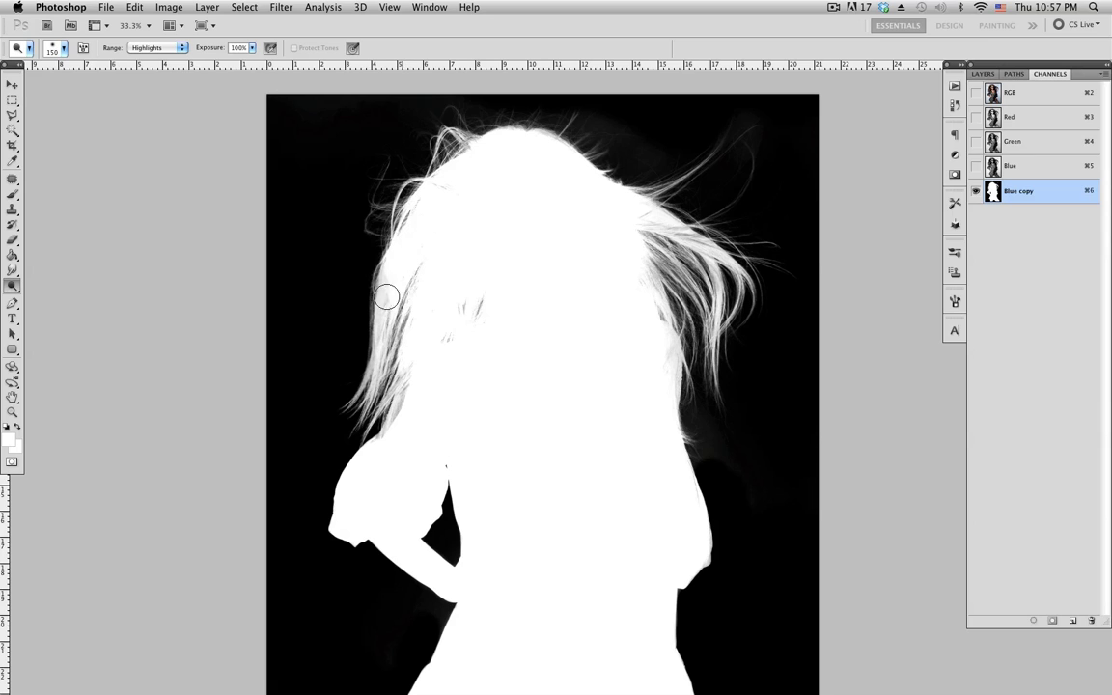
pyautogui.moveTo(386, 297)
pyautogui.mouseDown()
pyautogui.moveTo(376, 362)
pyautogui.moveTo(410, 290)
pyautogui.moveTo(407, 417)
pyautogui.mouseUp()
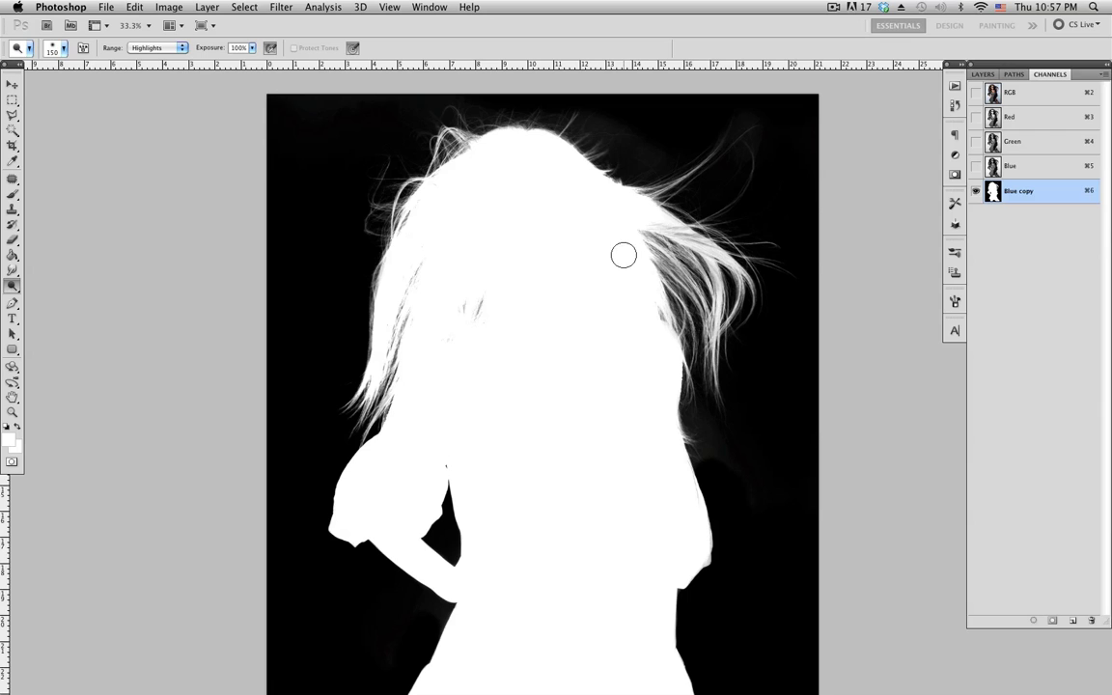
pyautogui.press('[')
pyautogui.press('[')
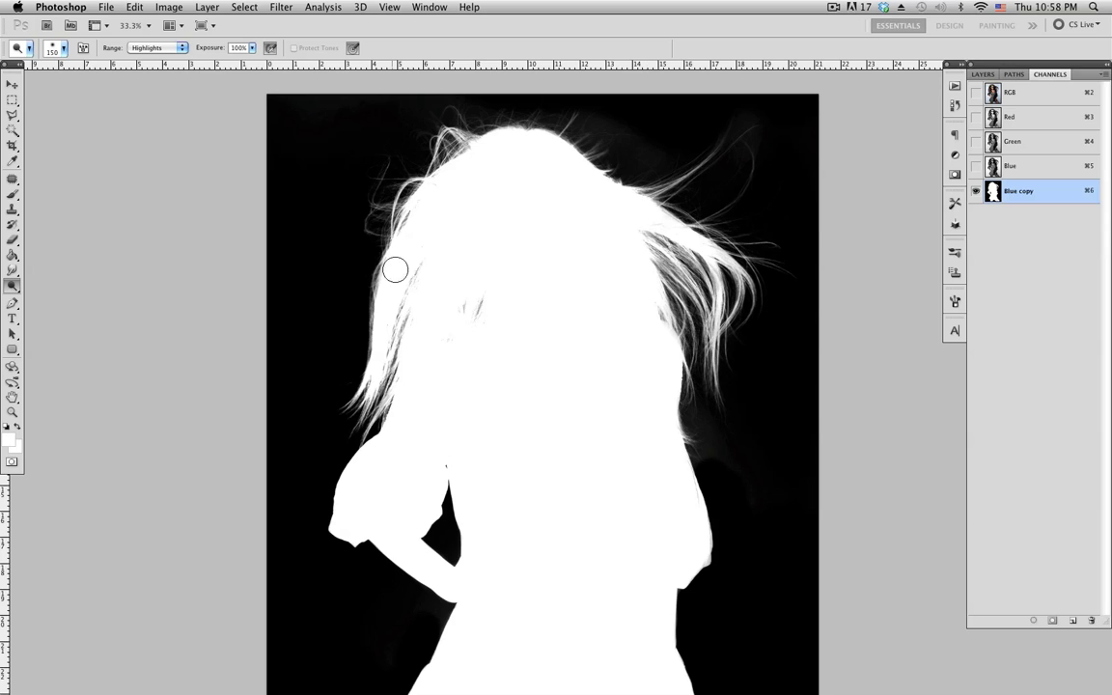
# - Examine the whole mask in full-screen view for stray grey around the body and hair, then return to the standard view
pyautogui.scroll(-5, 594, 316)
pyautogui.hscroll(2, 594, 315)
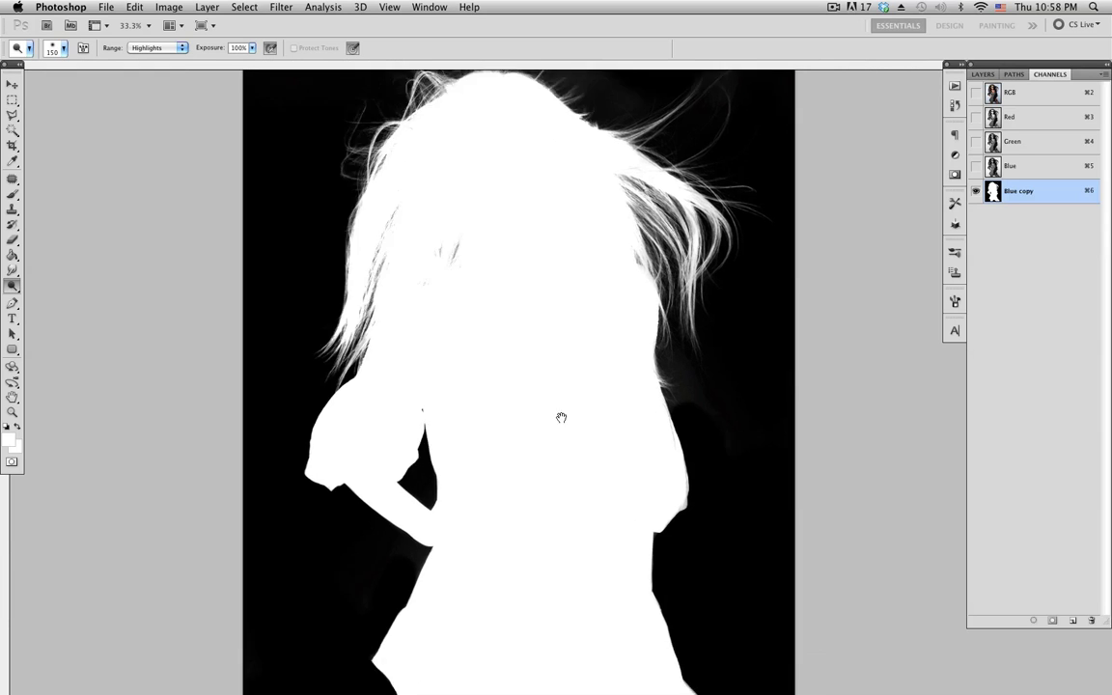
pyautogui.press('f')
pyautogui.press('f')
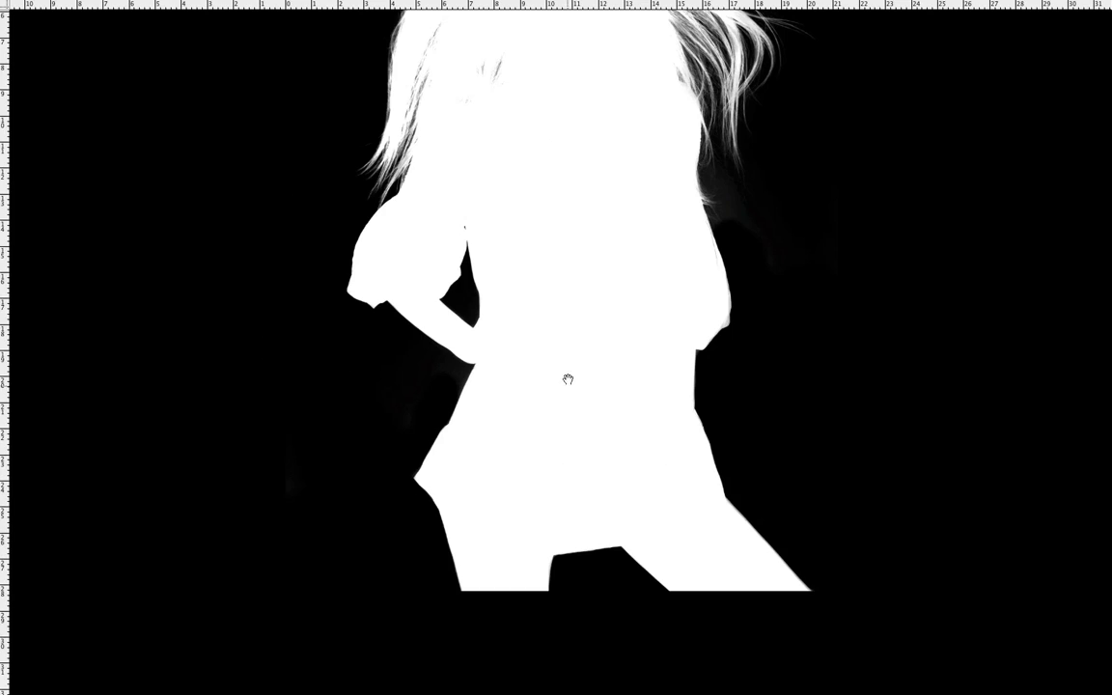
pyautogui.moveTo(568, 379)
pyautogui.mouseDown()
pyautogui.moveTo(534, 422)
pyautogui.moveTo(534, 390)
pyautogui.moveTo(570, 462)
pyautogui.moveTo(539, 422)
pyautogui.moveTo(543, 431)
pyautogui.mouseUp()
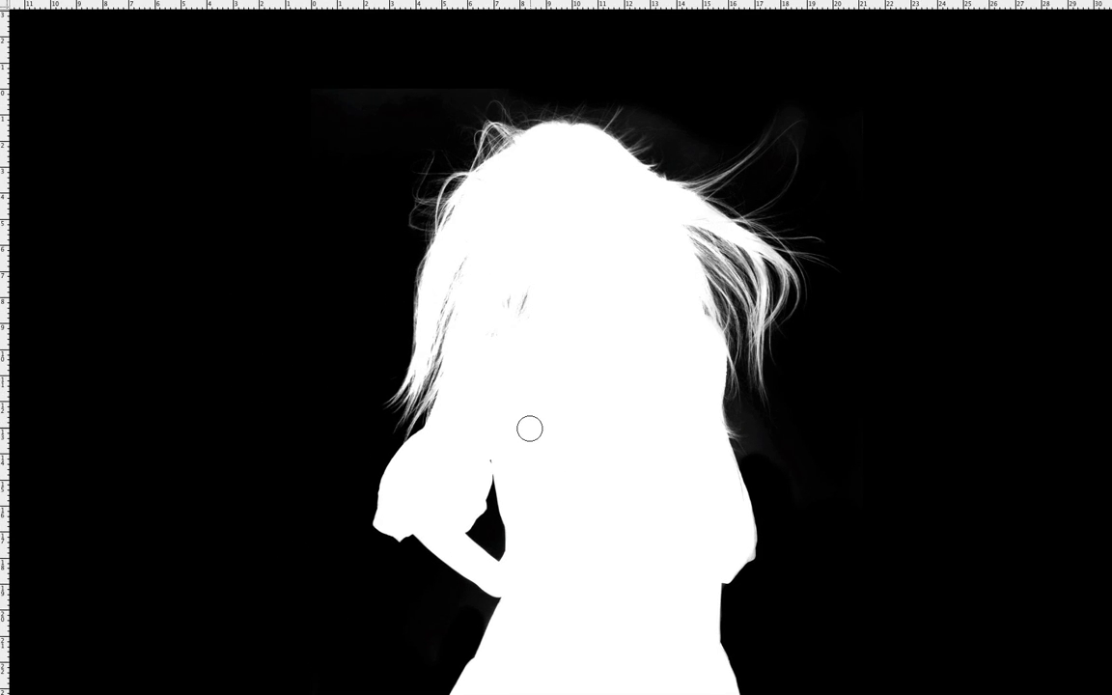
pyautogui.press('f')
pyautogui.press('f')
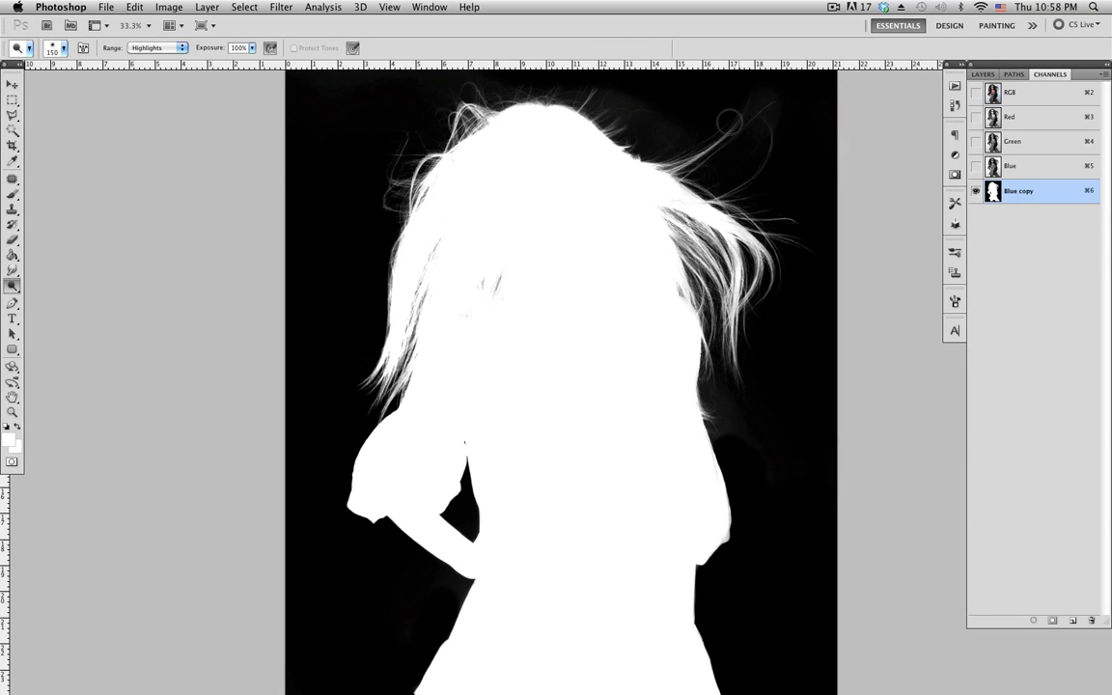
# - Restore the RGB composite view and load the Blue copy channel as a new selection on Layer 1
pyautogui.click(1043, 95)
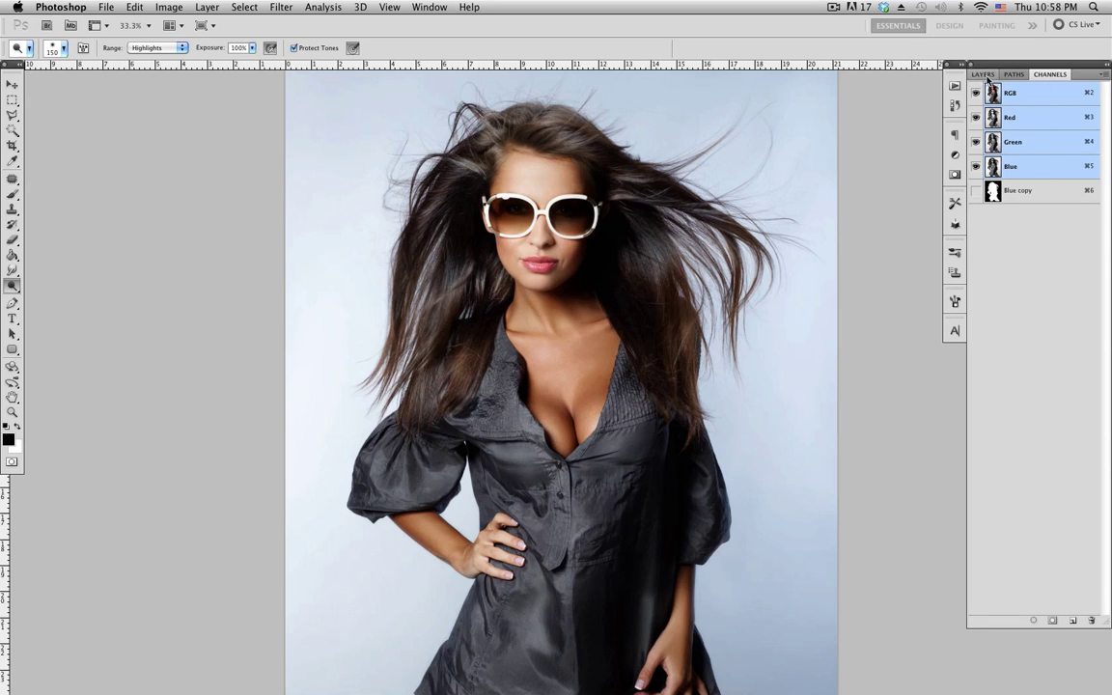
pyautogui.click(983, 74)
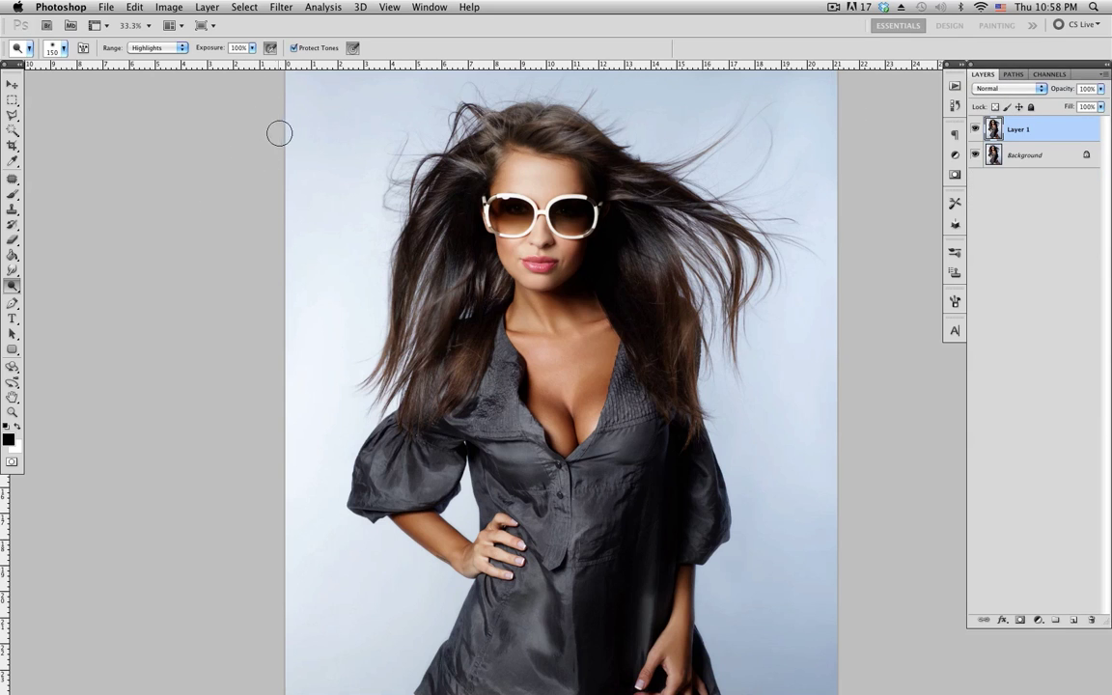
pyautogui.click(244, 7)
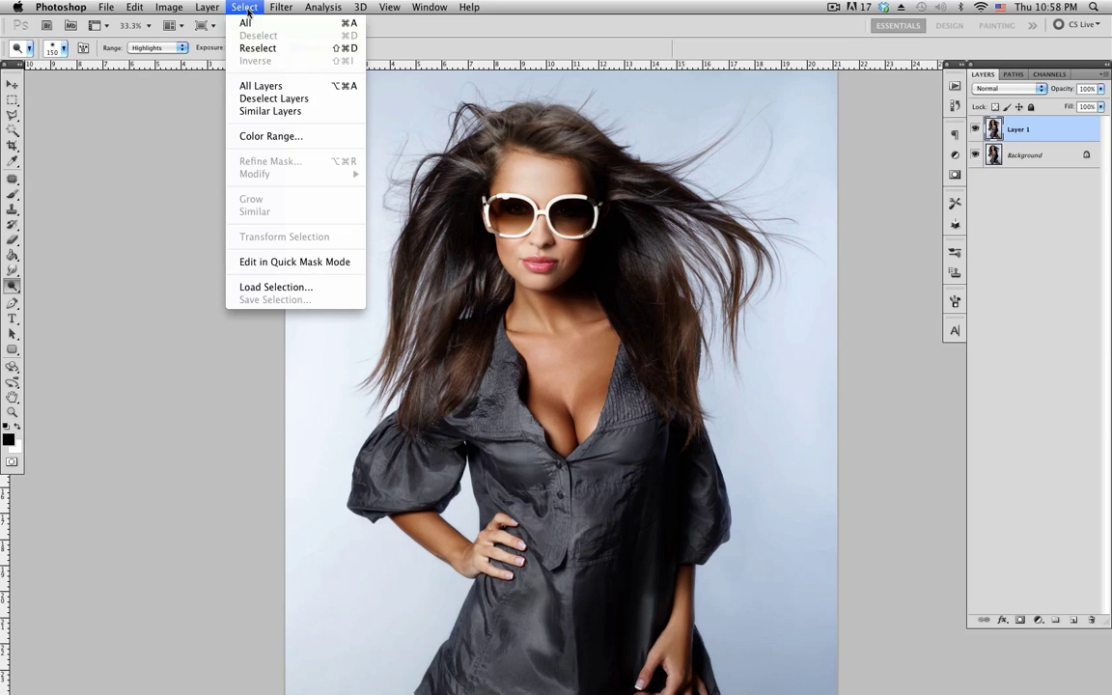
pyautogui.click(253, 286)
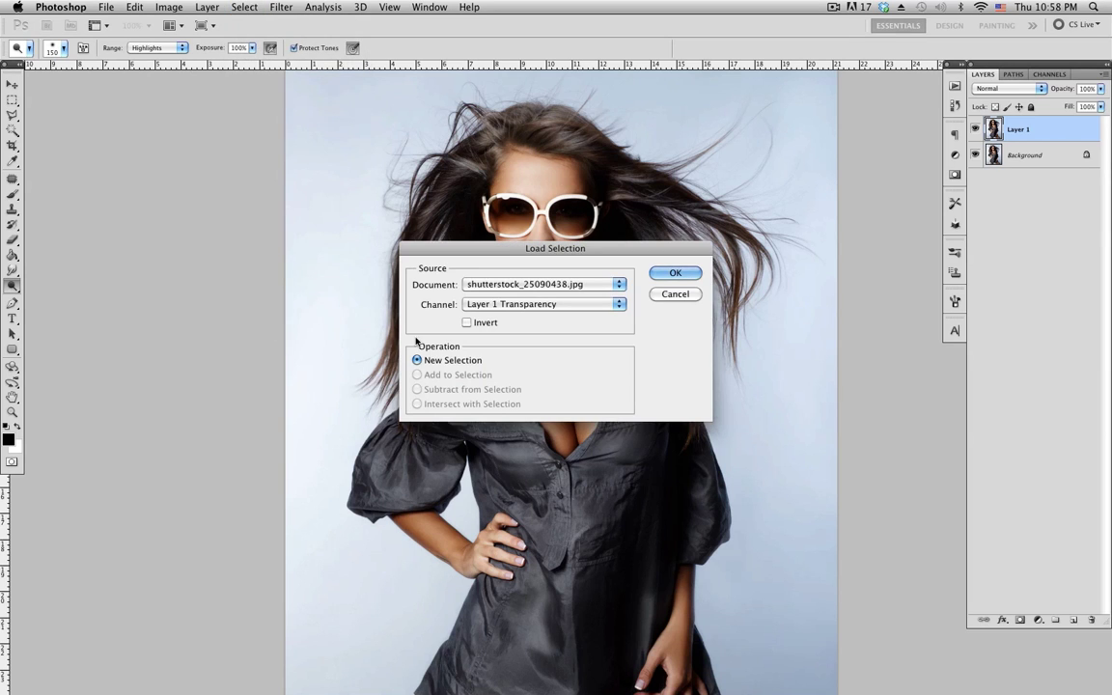
pyautogui.click(512, 304)
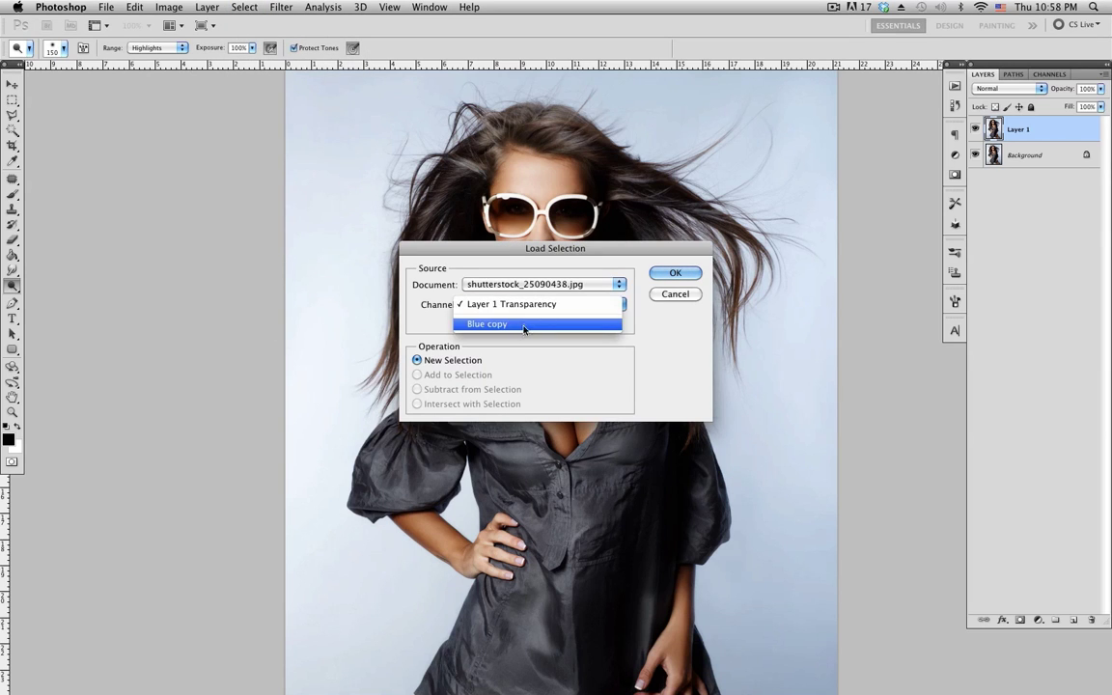
pyautogui.click(516, 326)
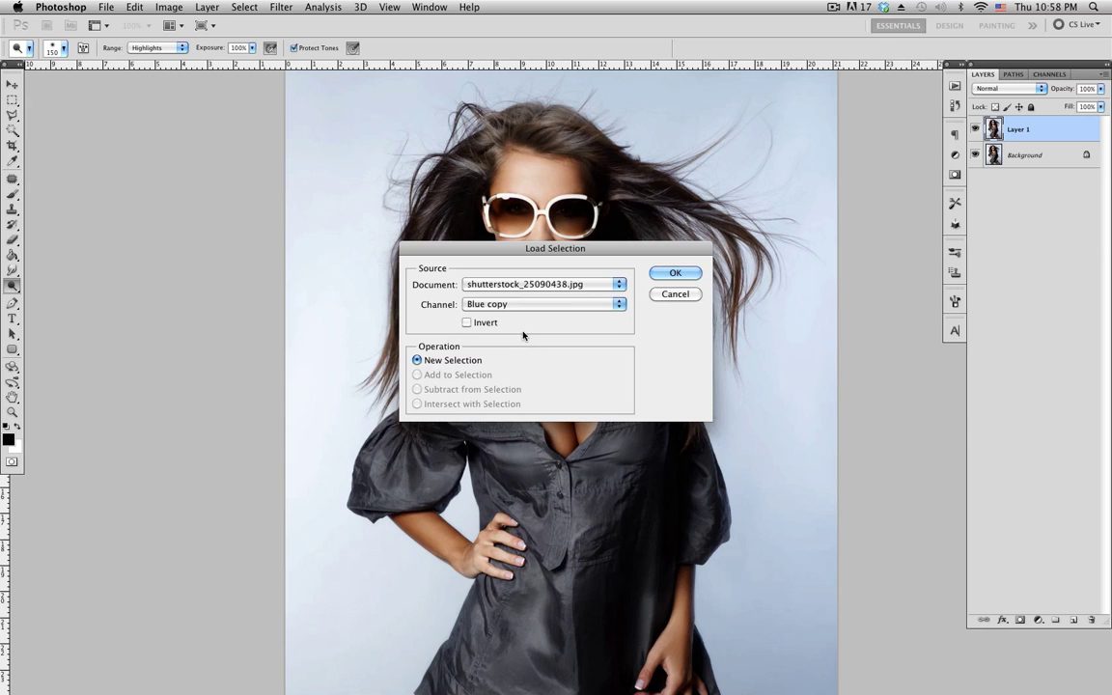
pyautogui.click(676, 273)
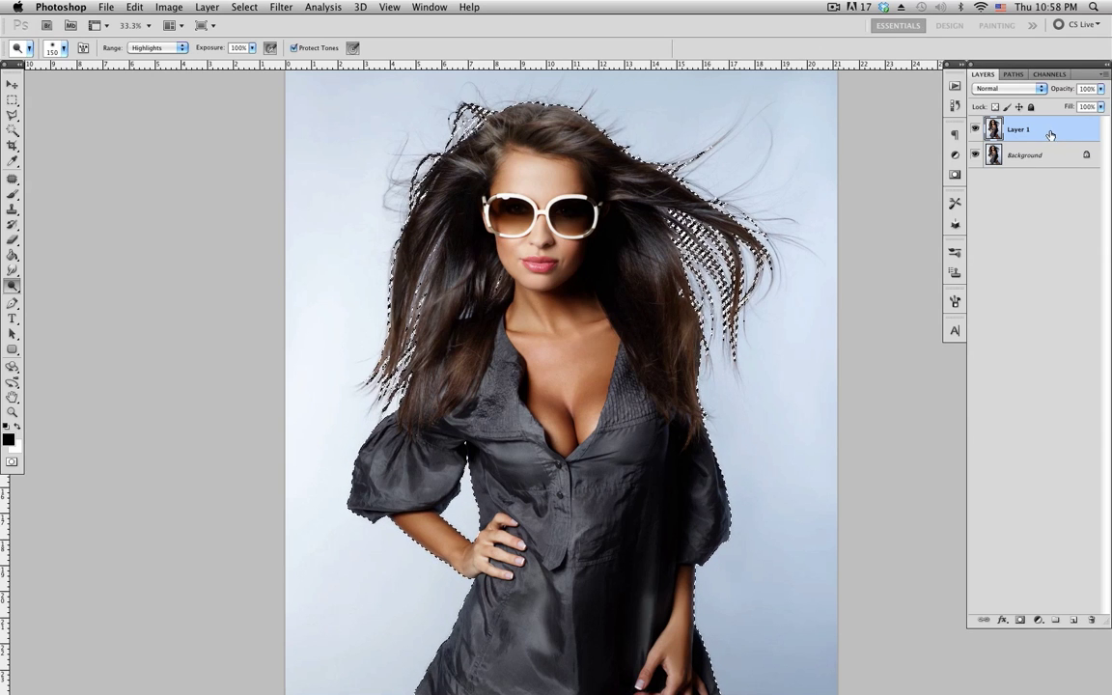
# - Add a layer mask to Layer 1 from the selection and hide the Background layer to isolate the model on transparency
pyautogui.click(1023, 624)
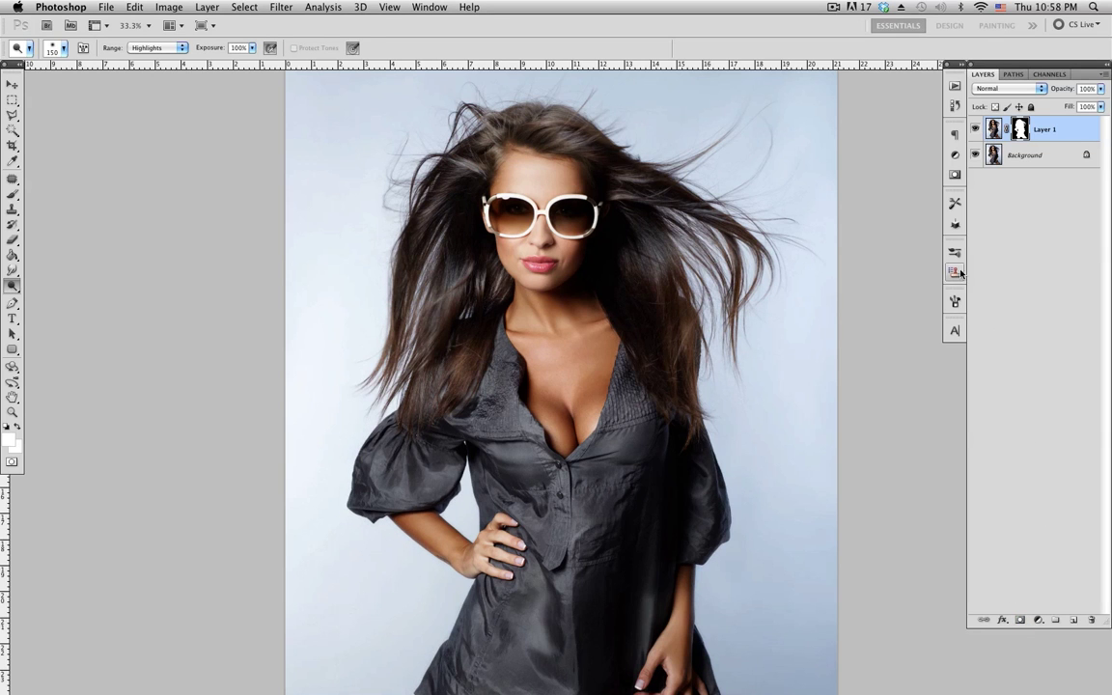
pyautogui.click(976, 155)
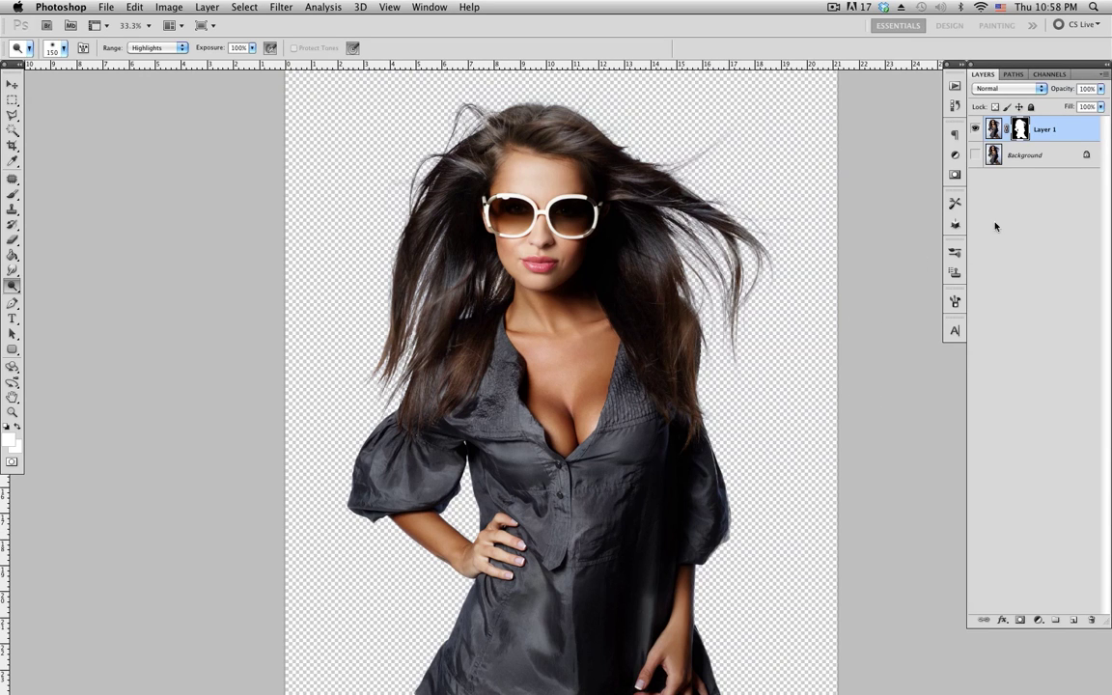
pyautogui.click(1020, 132)
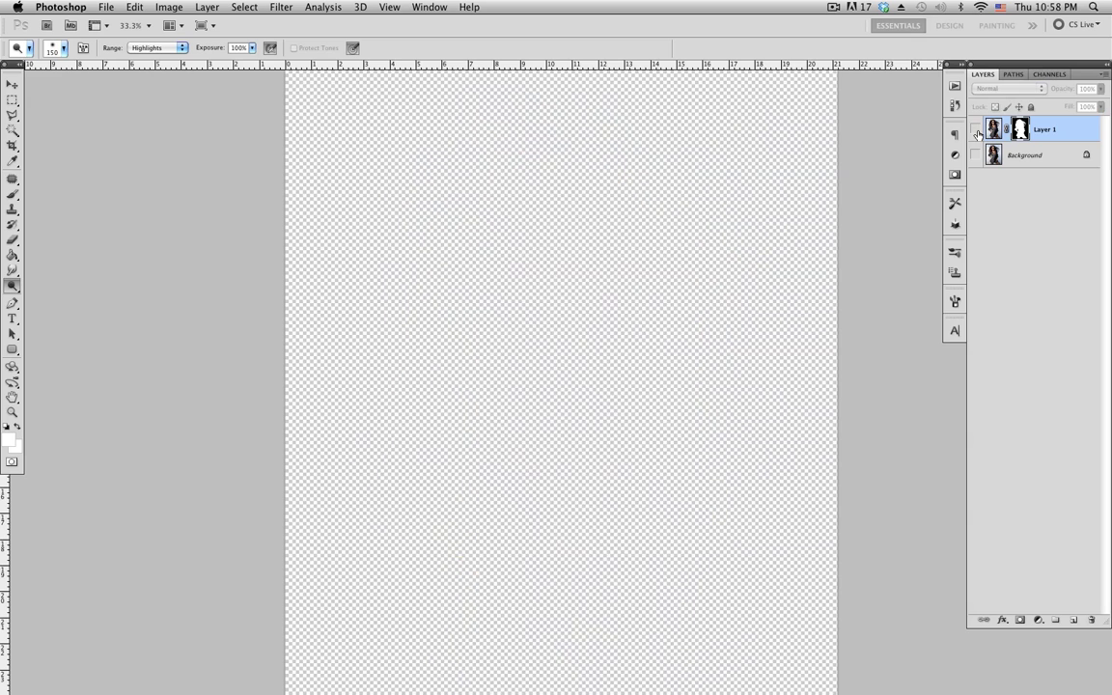
pyautogui.press('v')
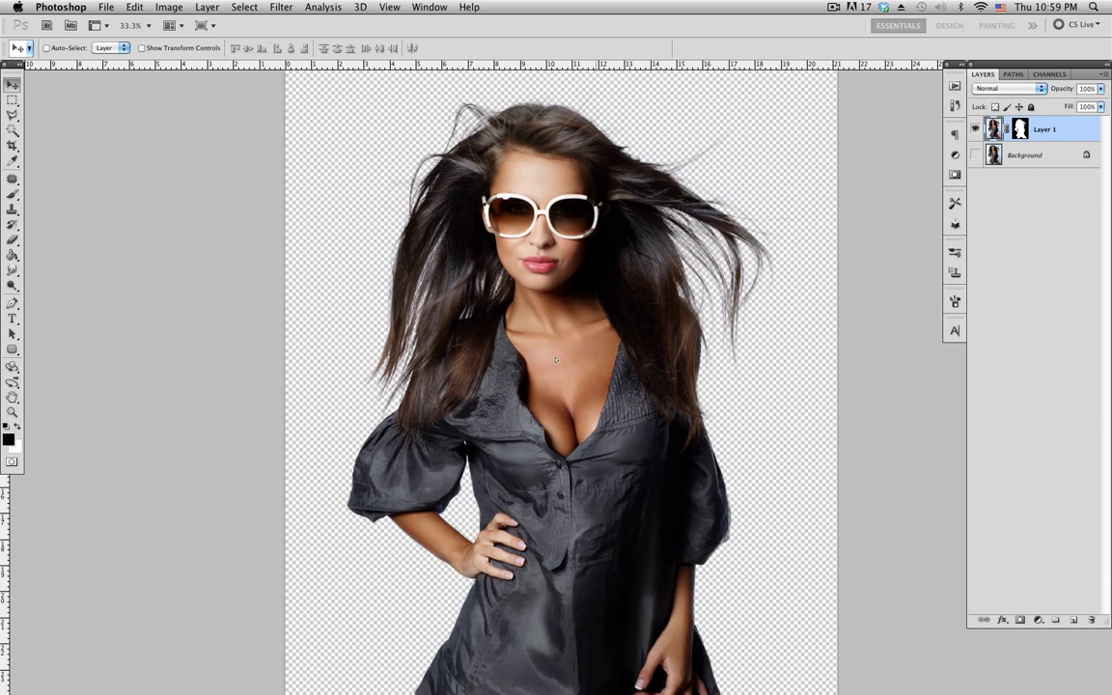
pyautogui.moveTo(592, 362)
pyautogui.mouseDown()
pyautogui.moveTo(517, 388)
pyautogui.moveTo(703, 361)
pyautogui.moveTo(623, 341)
pyautogui.moveTo(594, 348)
pyautogui.mouseUp()
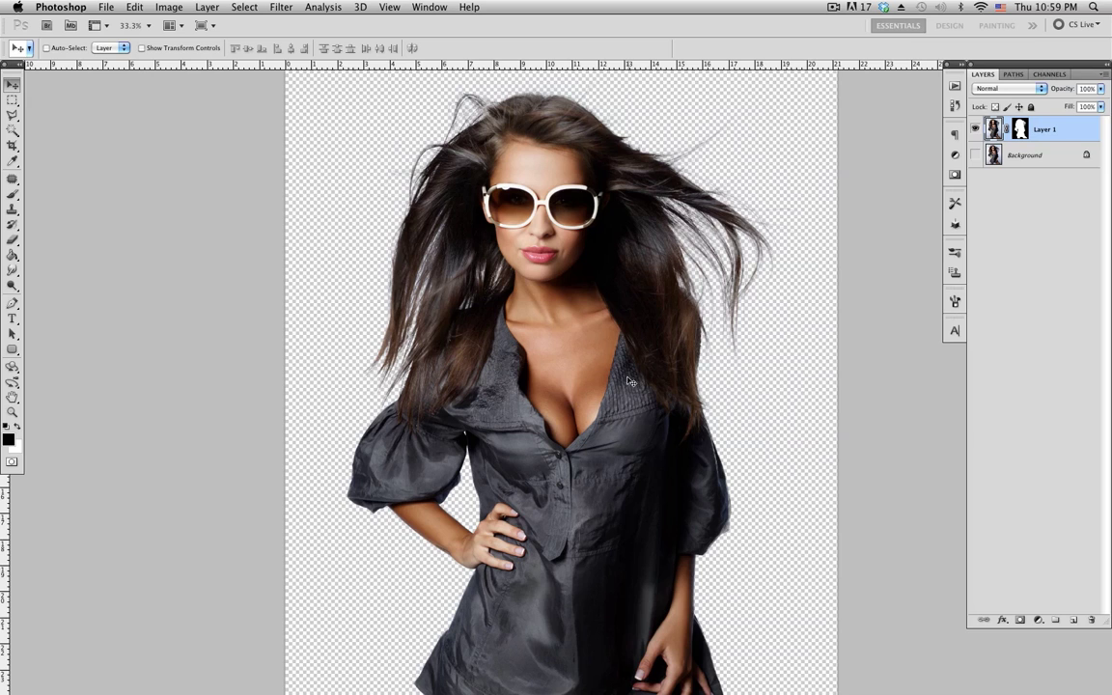
pyautogui.scroll(-3, 629, 385)
pyautogui.hscroll(3, 629, 385)
pyautogui.scroll(3, 642, 405)
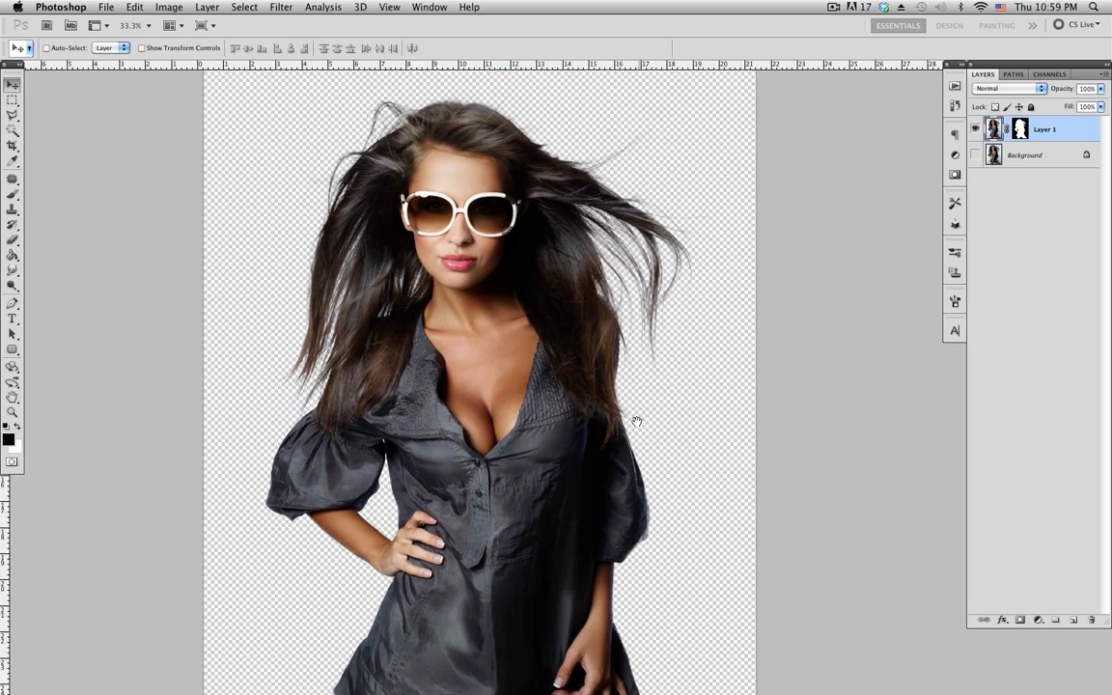
pyautogui.scroll(2, 637, 422)
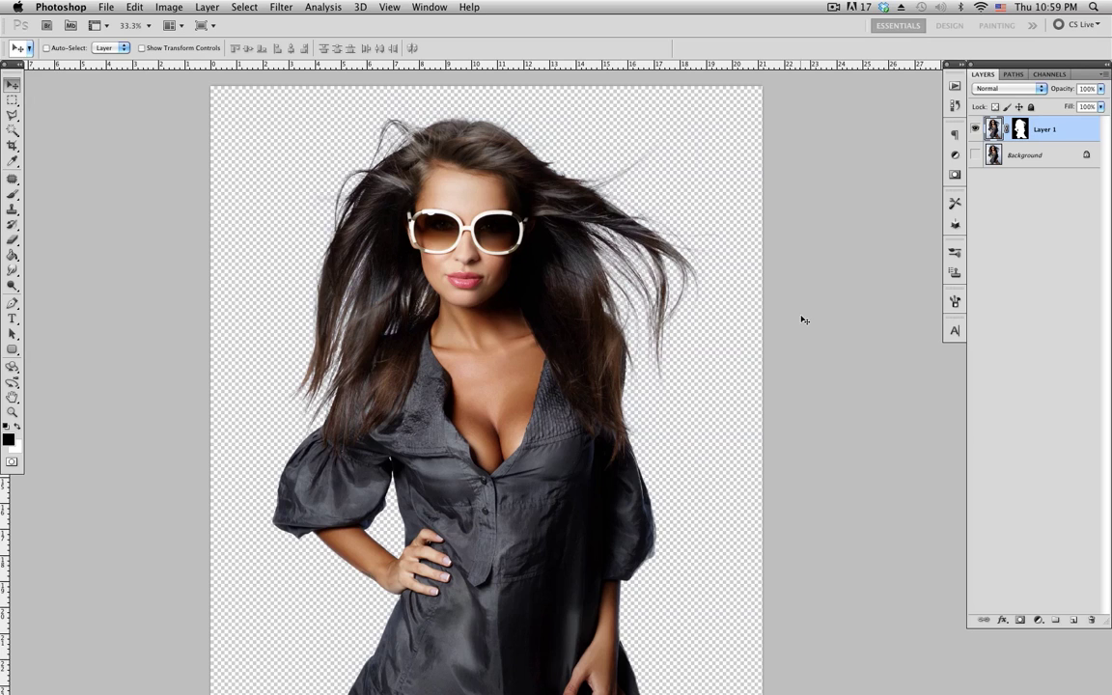
# - Switch through Adobe Bridge to the nightclub lounge photo shutterstock_3491284.jpg and show it in Photoshop
pyautogui.press('super+Tab')
pyautogui.press('super+Tab')
pyautogui.press('super+Tab')
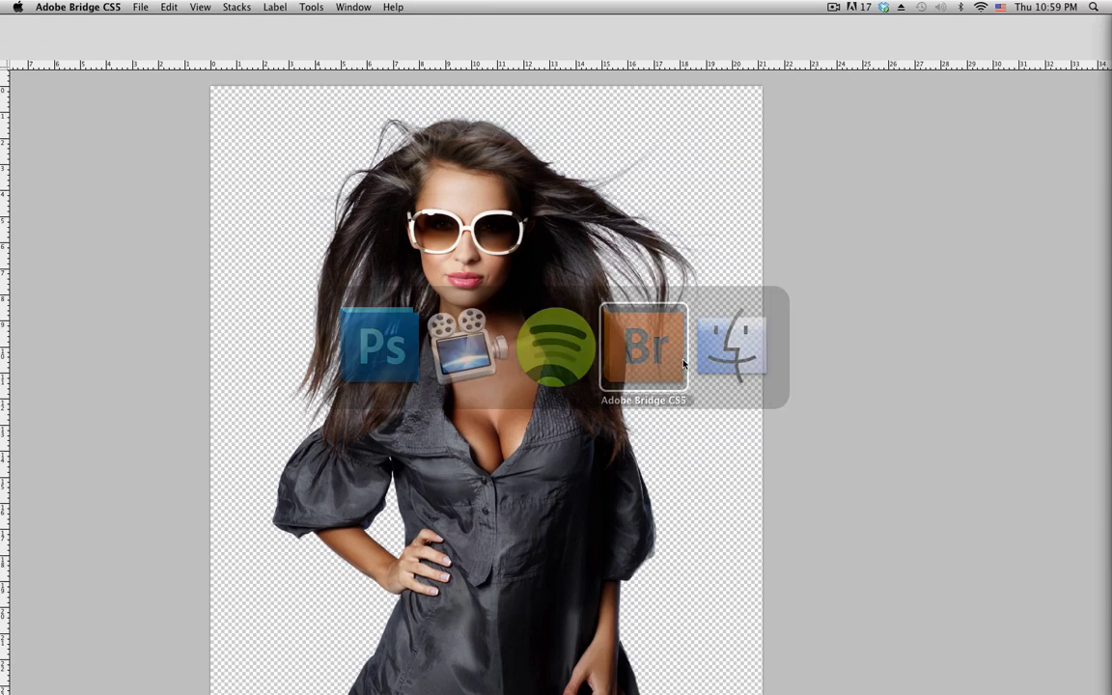
pyautogui.press('super+Tab')
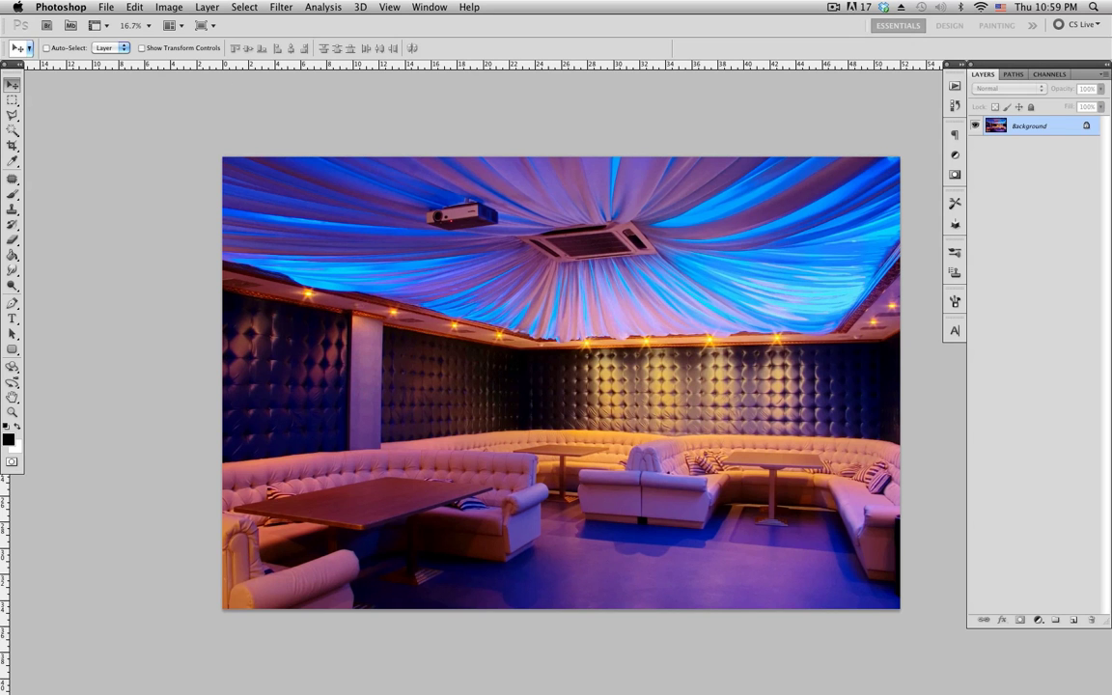
pyautogui.hscroll(3, 560, 388)
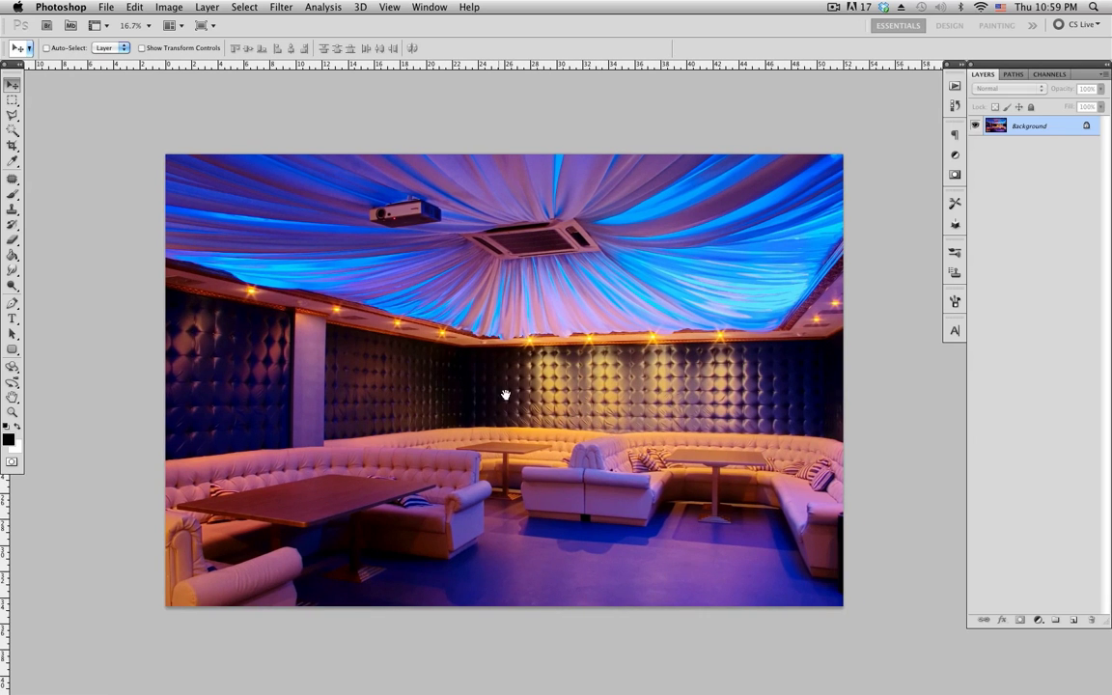
pyautogui.hscroll(-2, 566, 410)
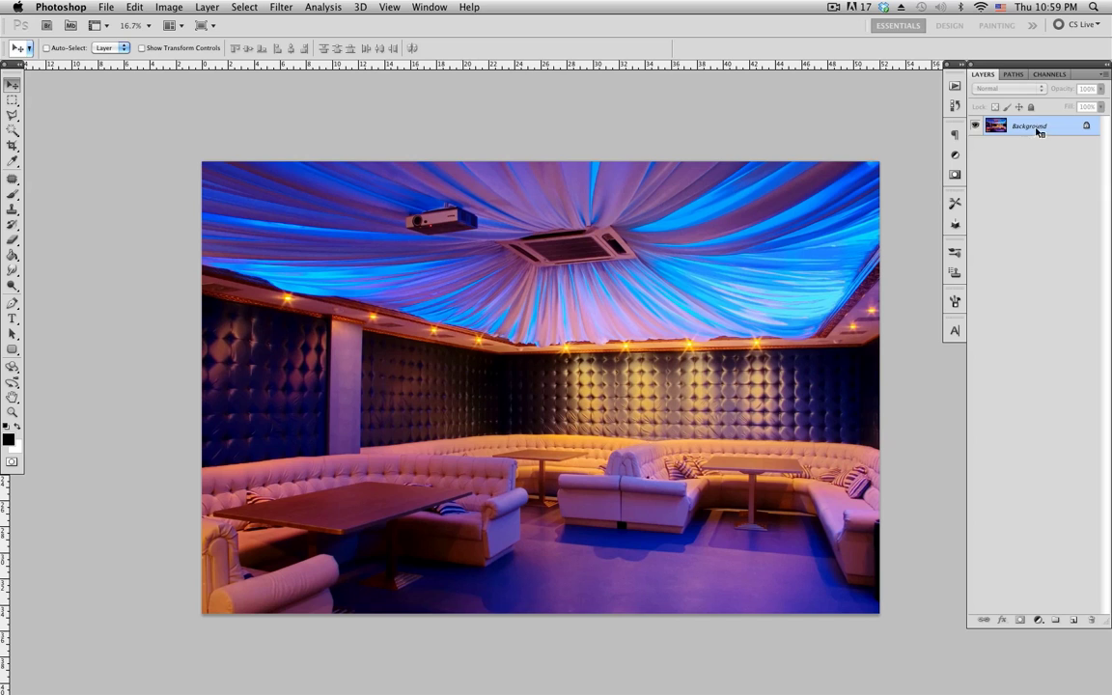
# - Duplicate the lounge photo's Background layer into shutterstock_25090438.jpg as Background copy, and close the lounge document
pyautogui.rightClick(1035, 127)
pyautogui.click(985, 157)
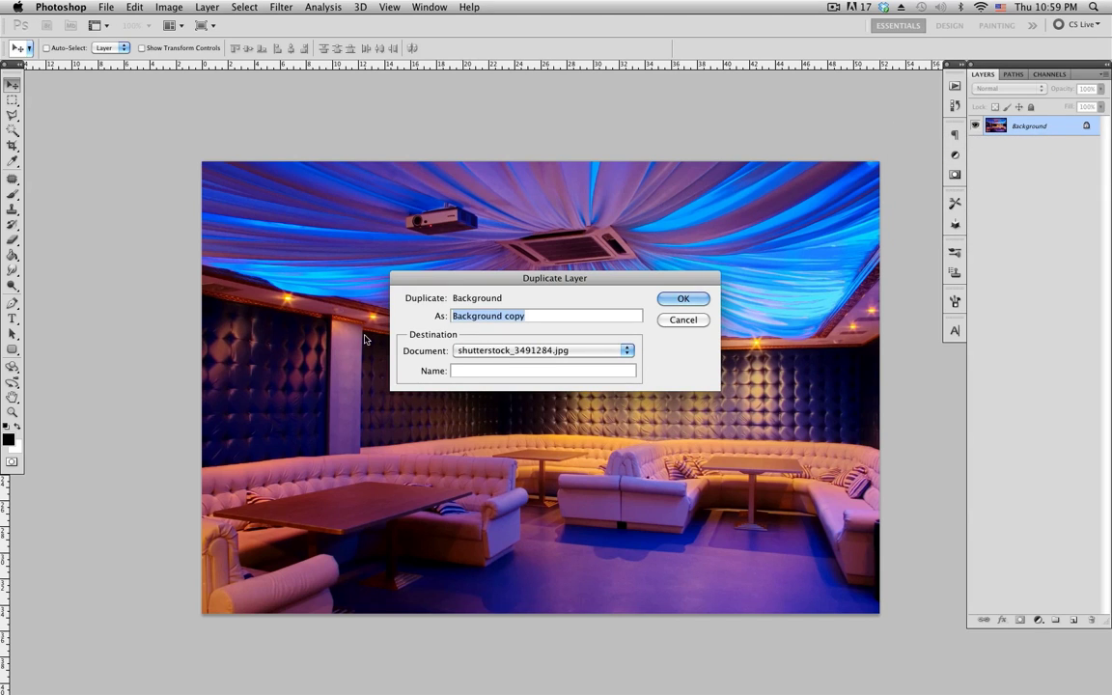
pyautogui.click(489, 352)
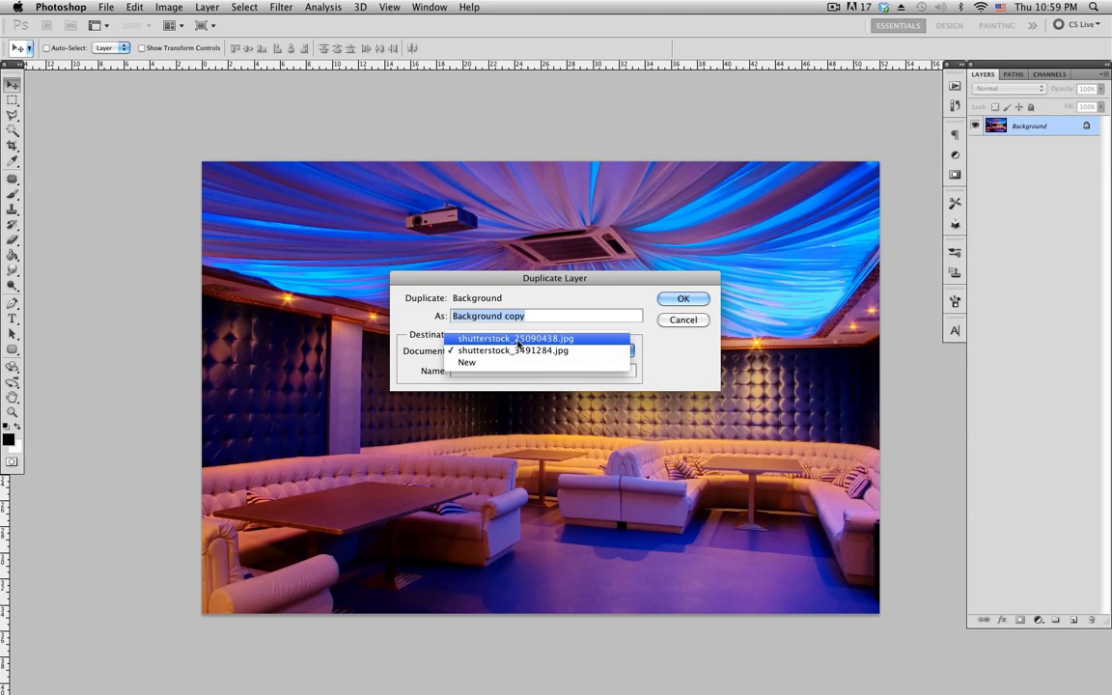
pyautogui.click(519, 340)
pyautogui.click(676, 299)
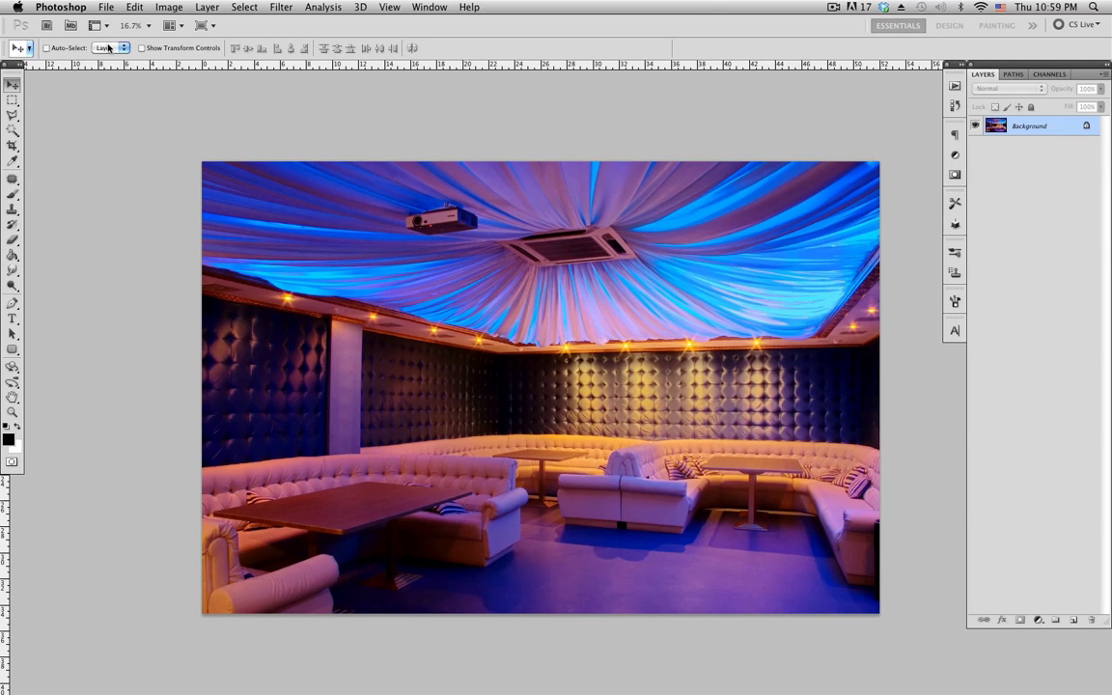
pyautogui.click(104, 8)
pyautogui.click(155, 157)
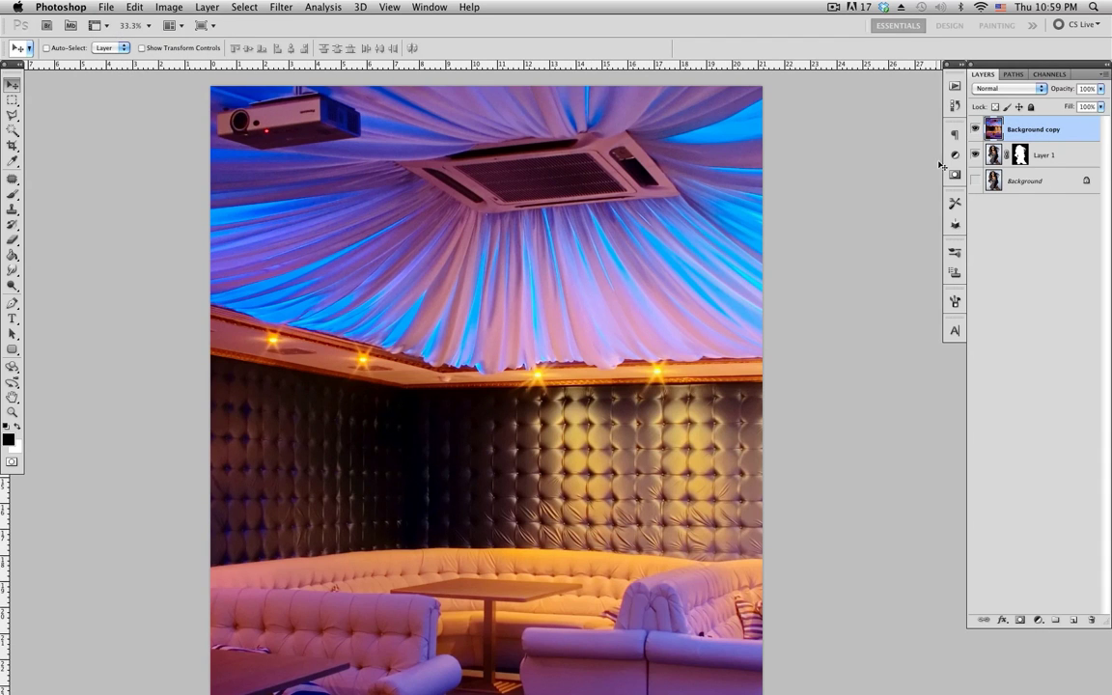
# - Move the Background copy lounge layer beneath Layer 1 so the model stands in front of it
pyautogui.moveTo(1078, 136); pyautogui.dragTo(992, 159)
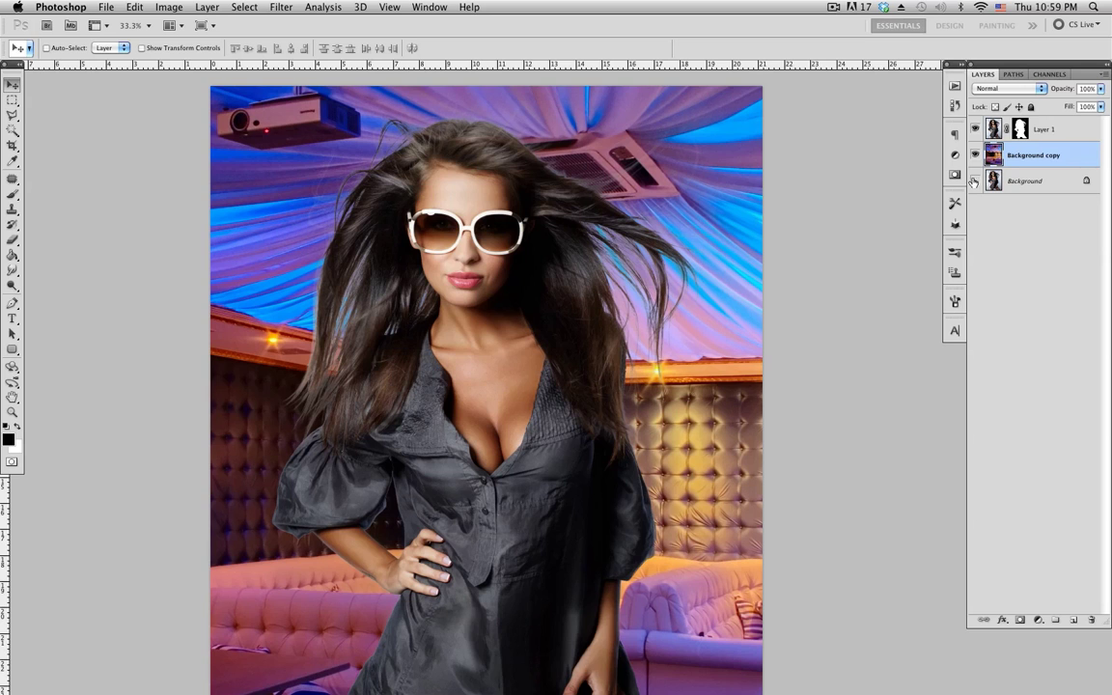
pyautogui.scroll(-5, 571, 310)
pyautogui.scroll(4, 603, 365)
pyautogui.scroll(3, 601, 382)
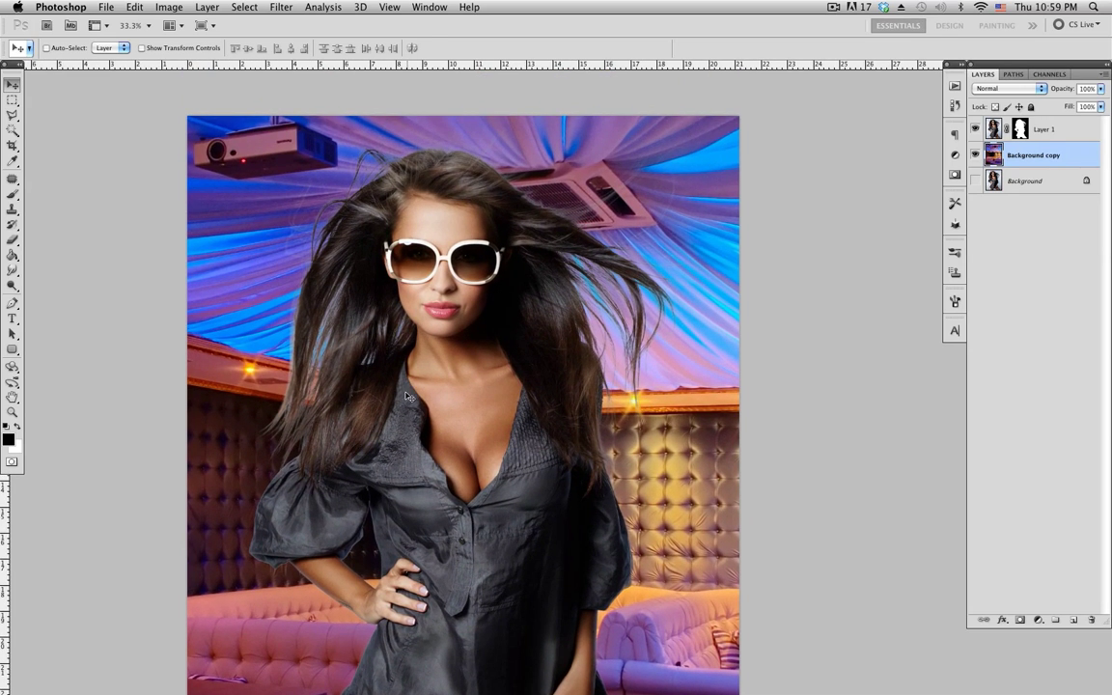
# - Examine the model's hair edges against the lounge at 100%, around both sides and the crown, and review the whole composite
pyautogui.press('super+alt+0')
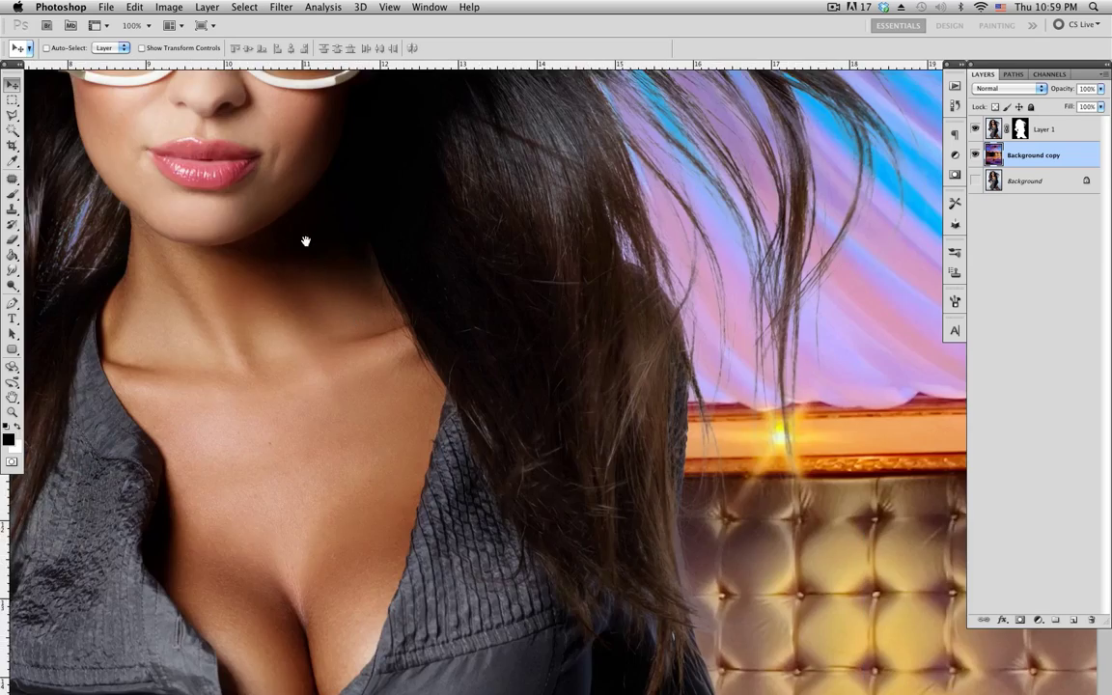
pyautogui.scroll(5, 305, 240)
pyautogui.hscroll(-8, 306, 241)
pyautogui.scroll(-3, 417, 268)
pyautogui.scroll(-6, 519, 221)
pyautogui.hscroll(-3, 496, 241)
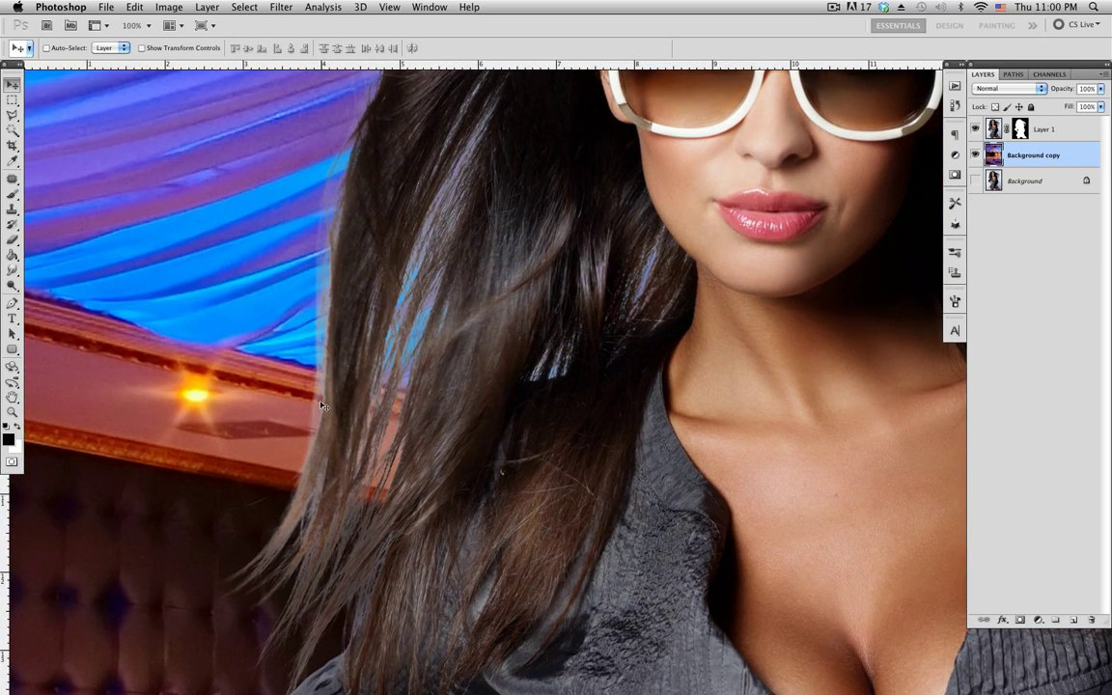
pyautogui.scroll(8, 397, 477)
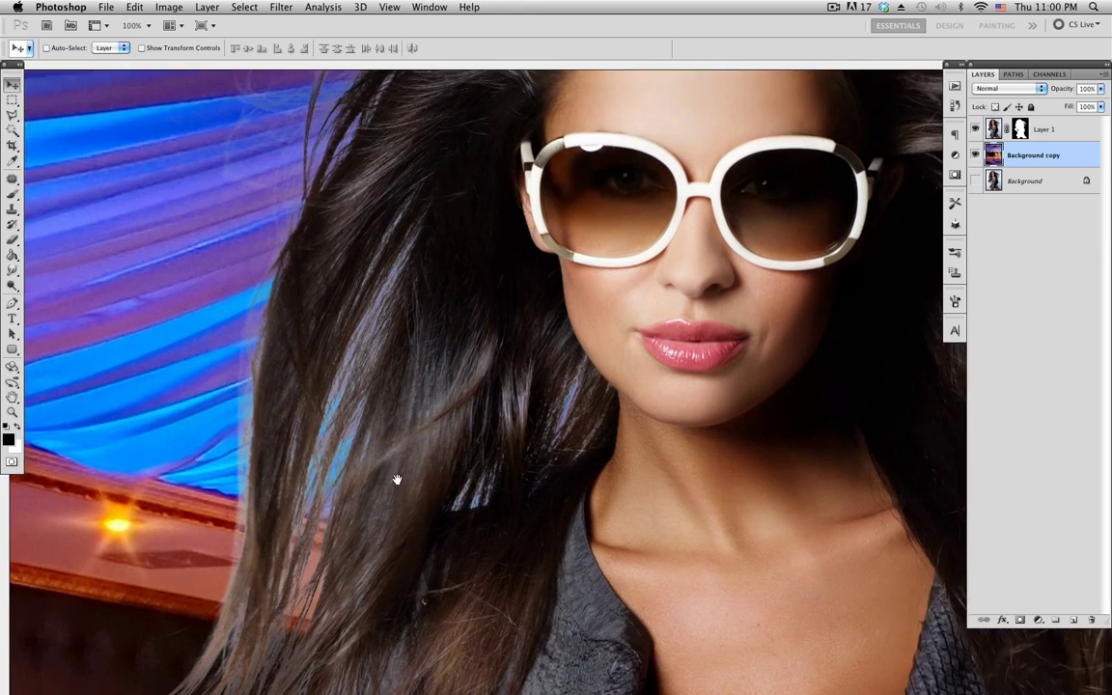
pyautogui.hscroll(3, 439, 487)
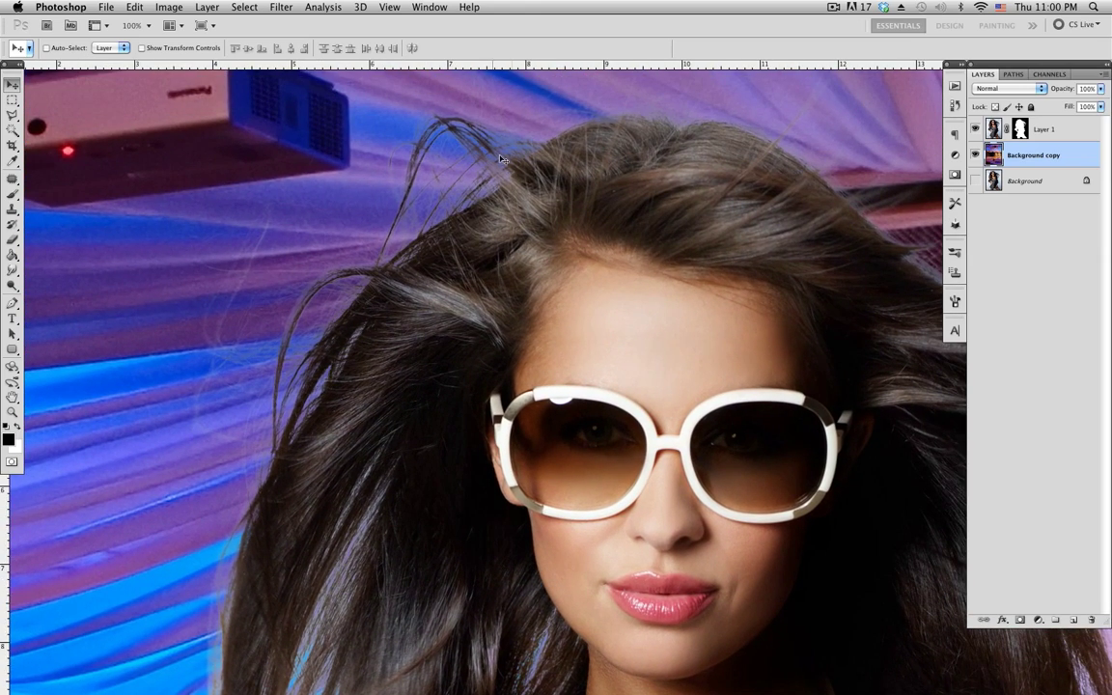
pyautogui.hscroll(10, 500, 159)
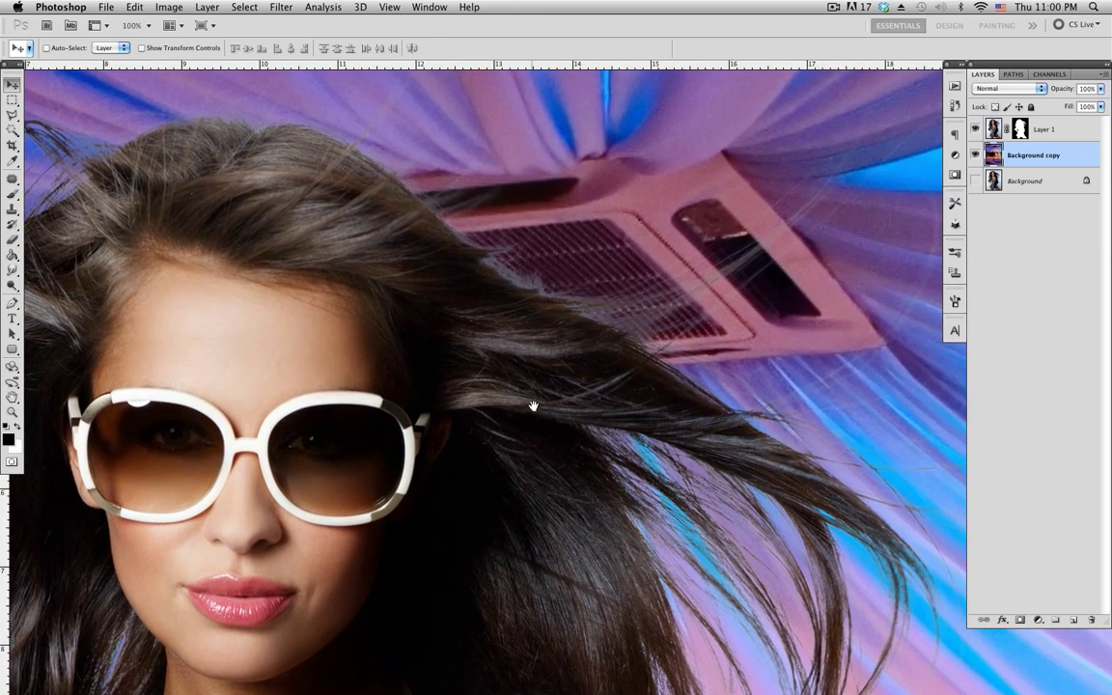
pyautogui.scroll(-3, 533, 406)
pyautogui.hscroll(-4, 533, 406)
pyautogui.scroll(-3, 623, 349)
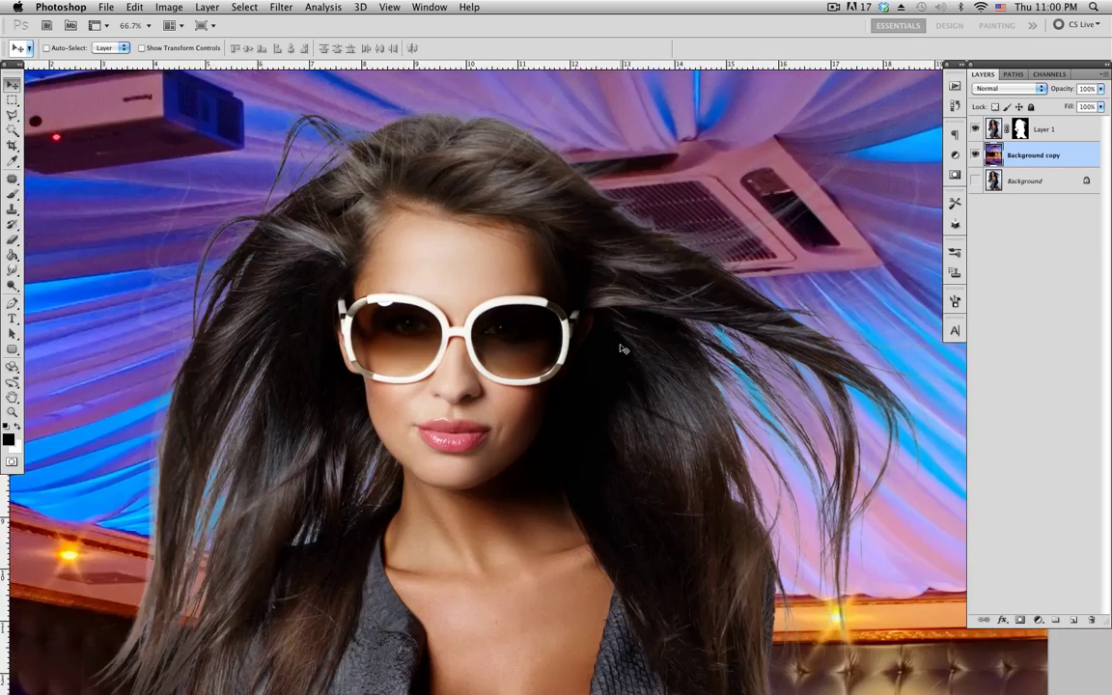
pyautogui.scroll(-1, 623, 348)
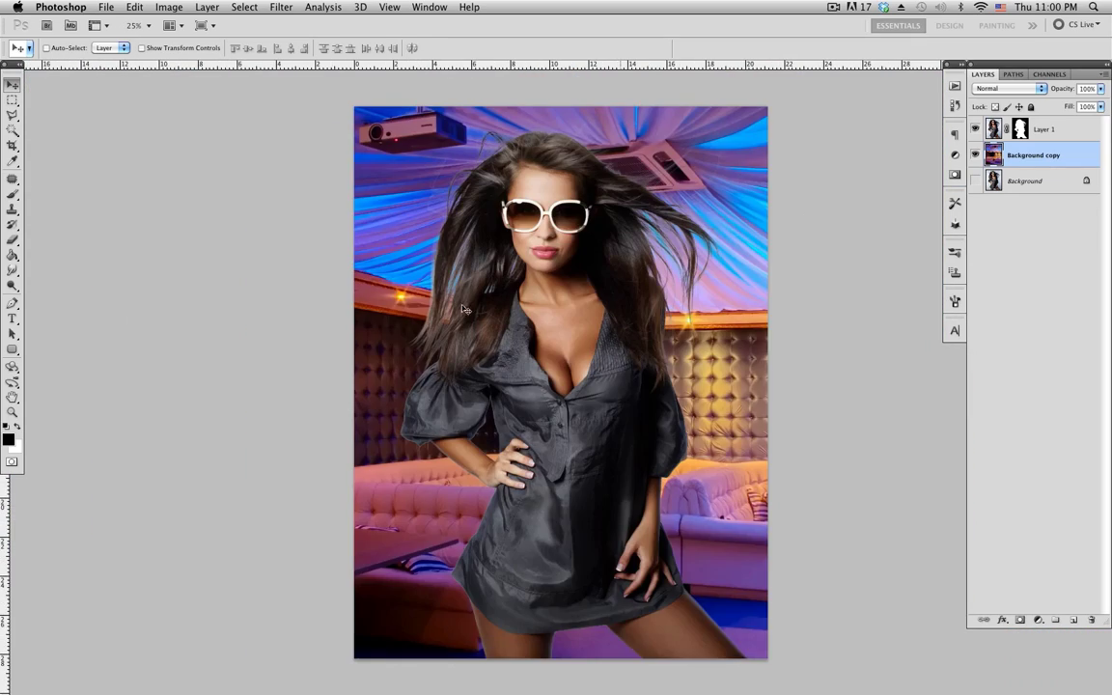
pyautogui.hscroll(2, 618, 386)
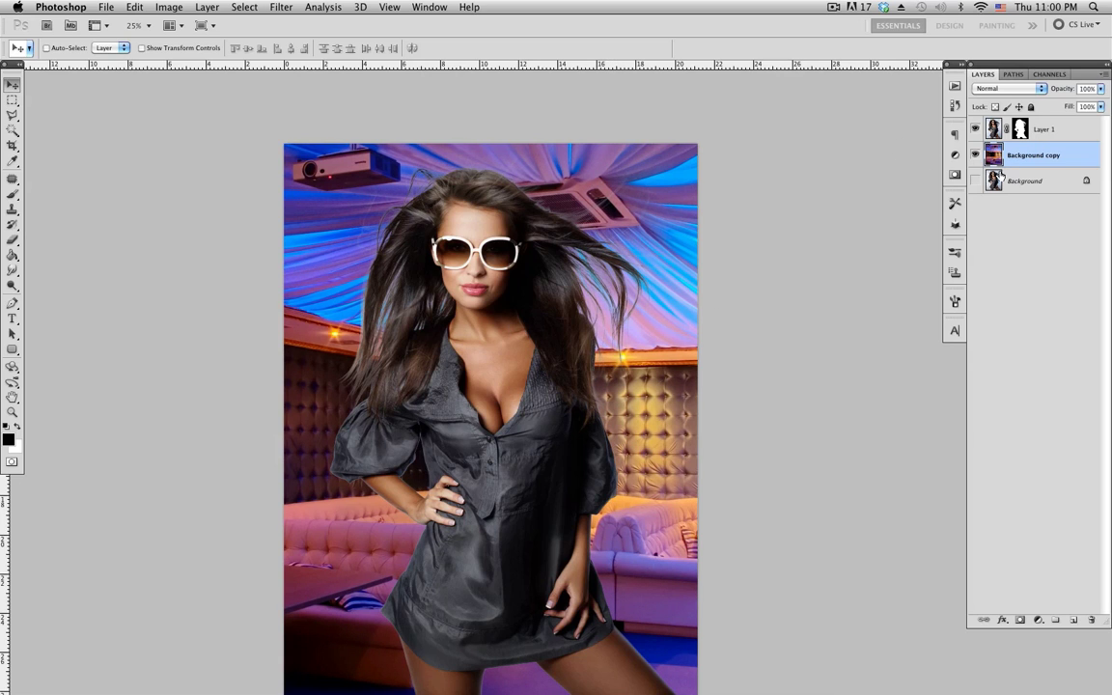
# - Duplicate Layer 1 together with its mask and hide the duplicate to compare the hair with and without it
pyautogui.moveTo(760, 308)
pyautogui.mouseDown()
pyautogui.moveTo(747, 308)
pyautogui.moveTo(760, 291)
pyautogui.mouseUp()
pyautogui.click(1044, 131)
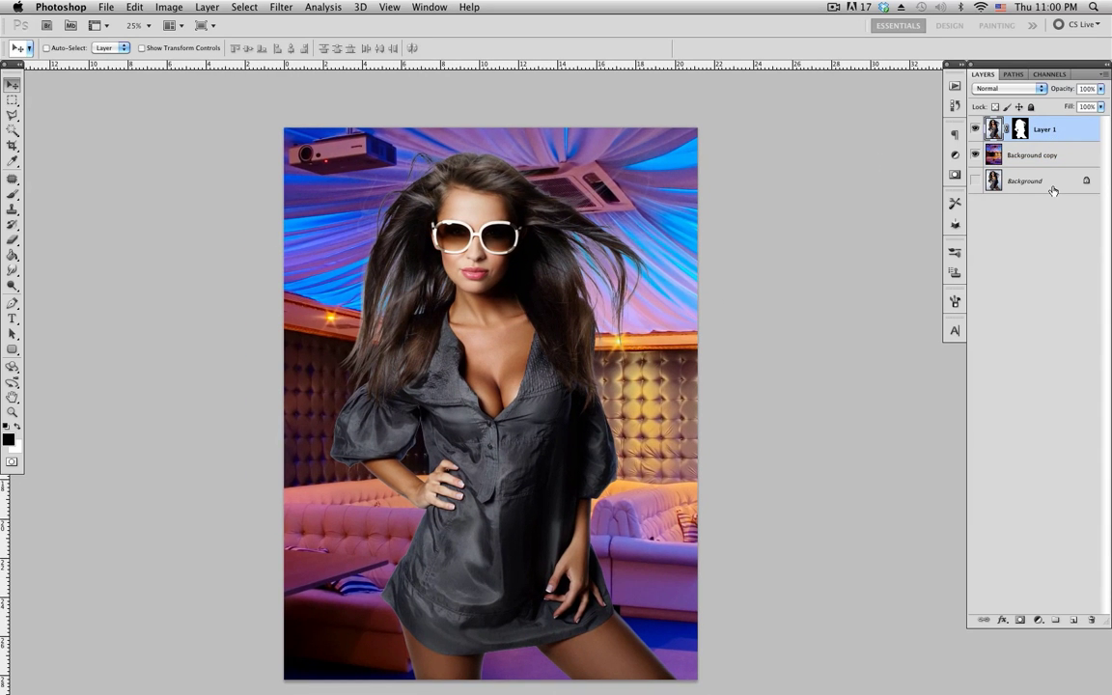
pyautogui.press('super+j')
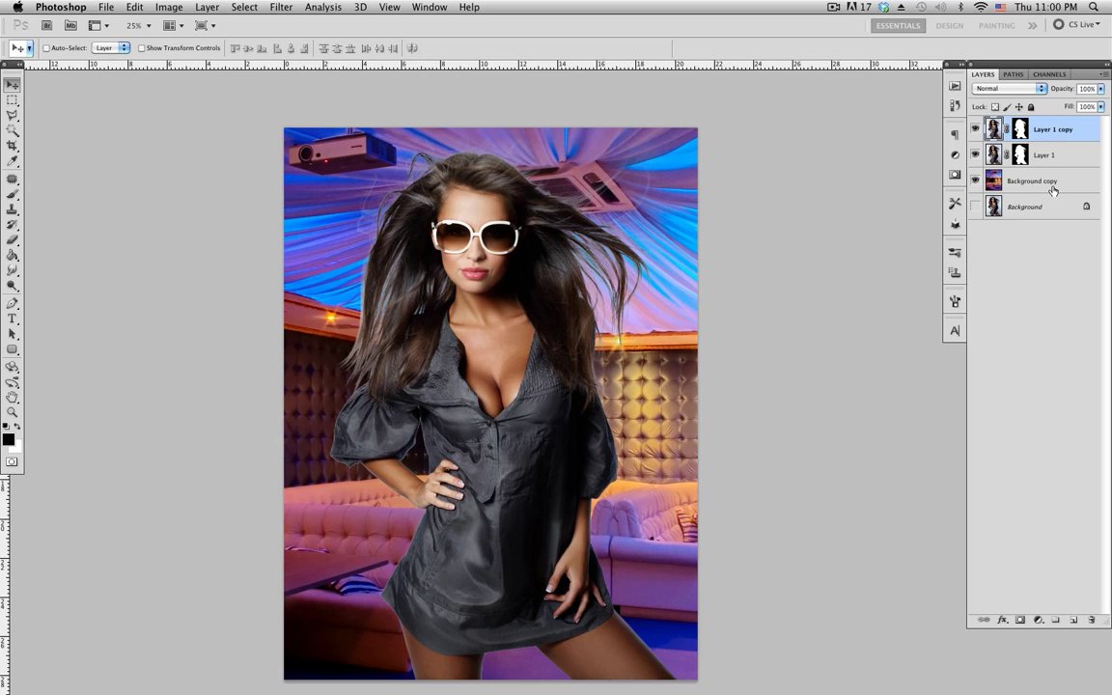
pyautogui.click(975, 129)
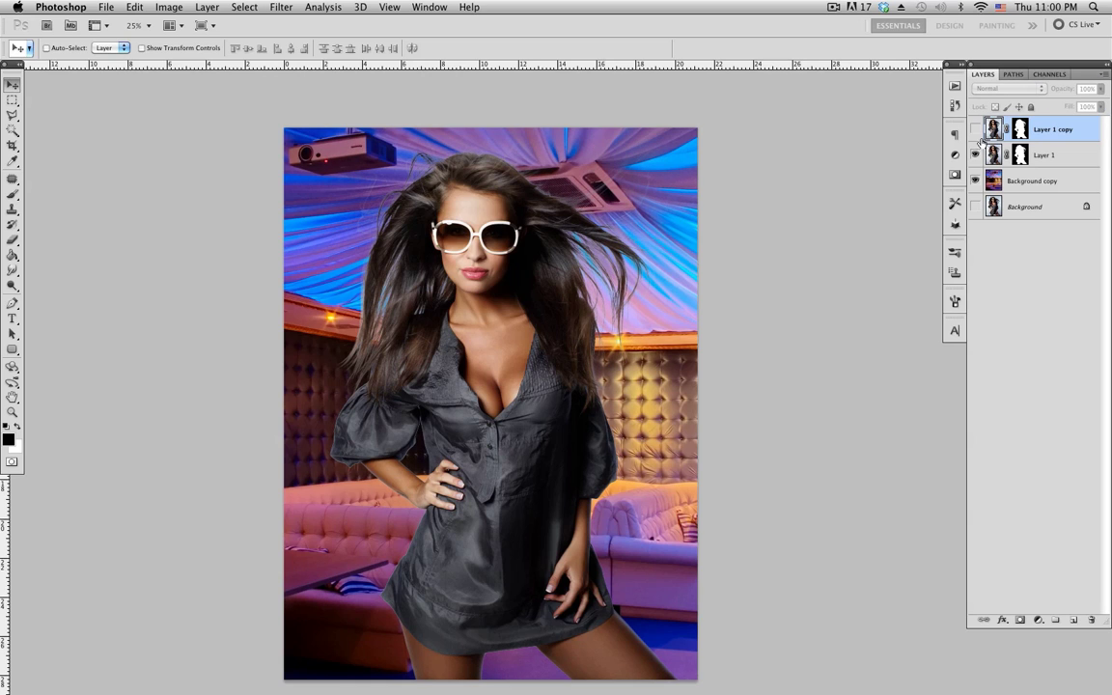
# - Set Layer 1's blend mode to Multiply and show Layer 1 copy above it
pyautogui.click(993, 156)
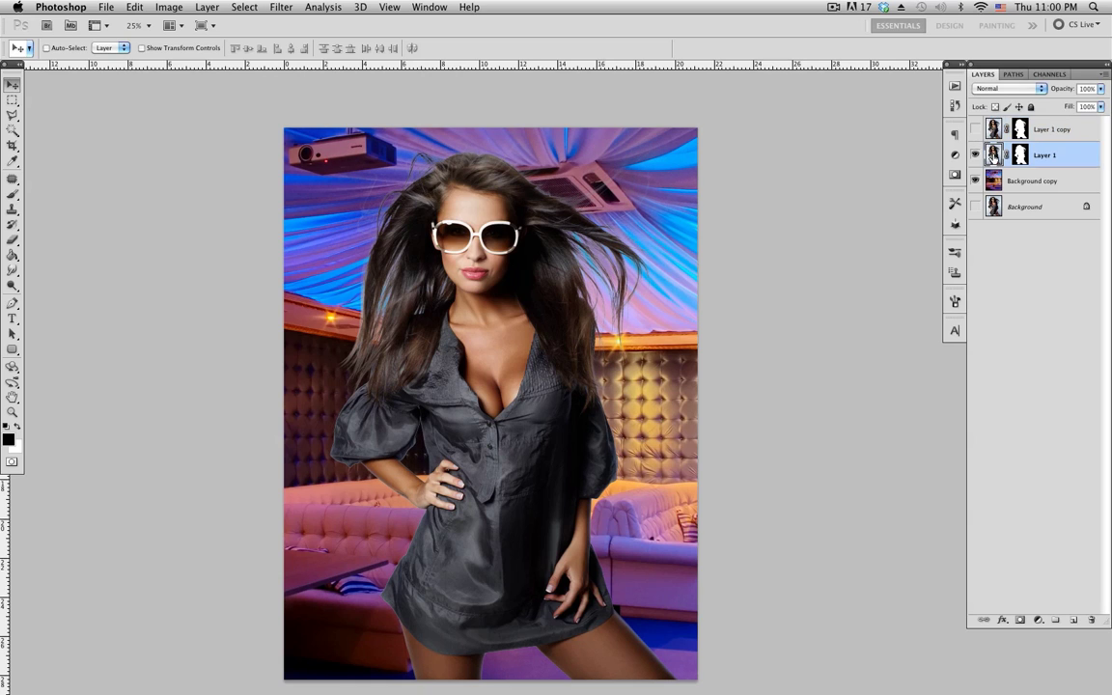
pyautogui.click(1004, 87)
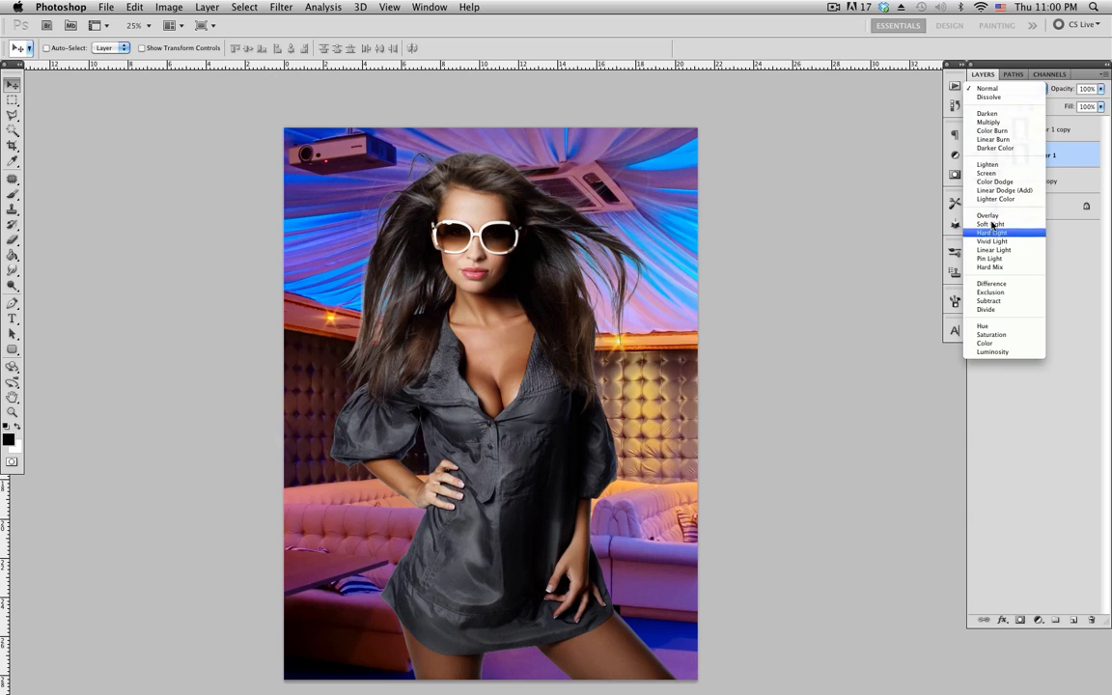
pyautogui.click(1001, 123)
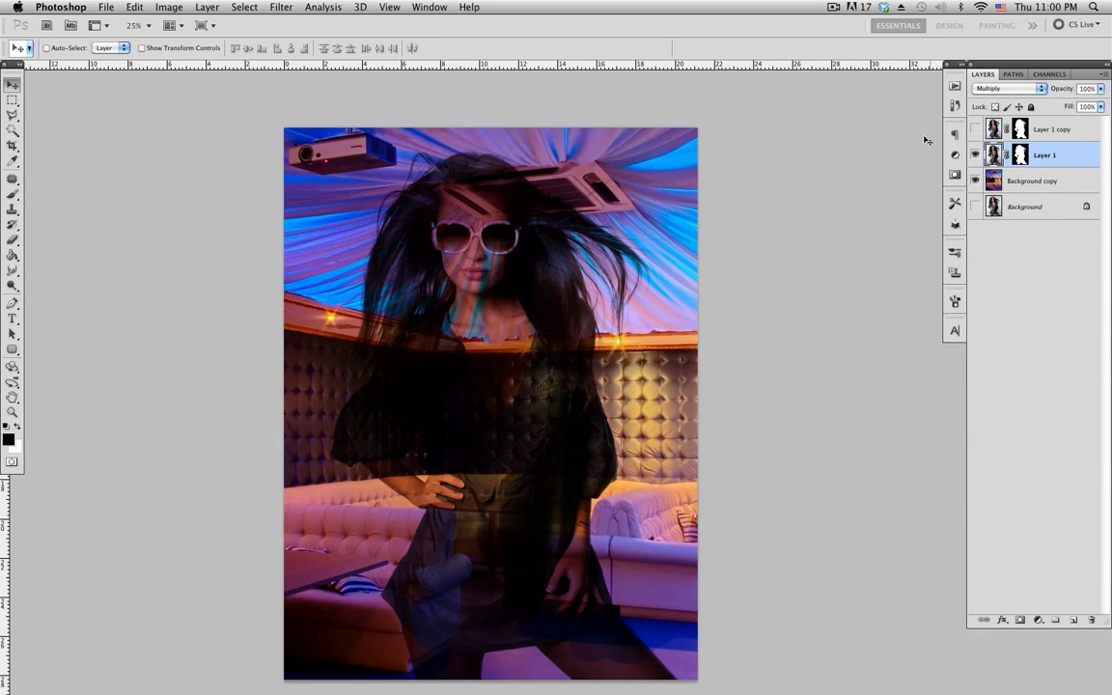
pyautogui.click(975, 130)
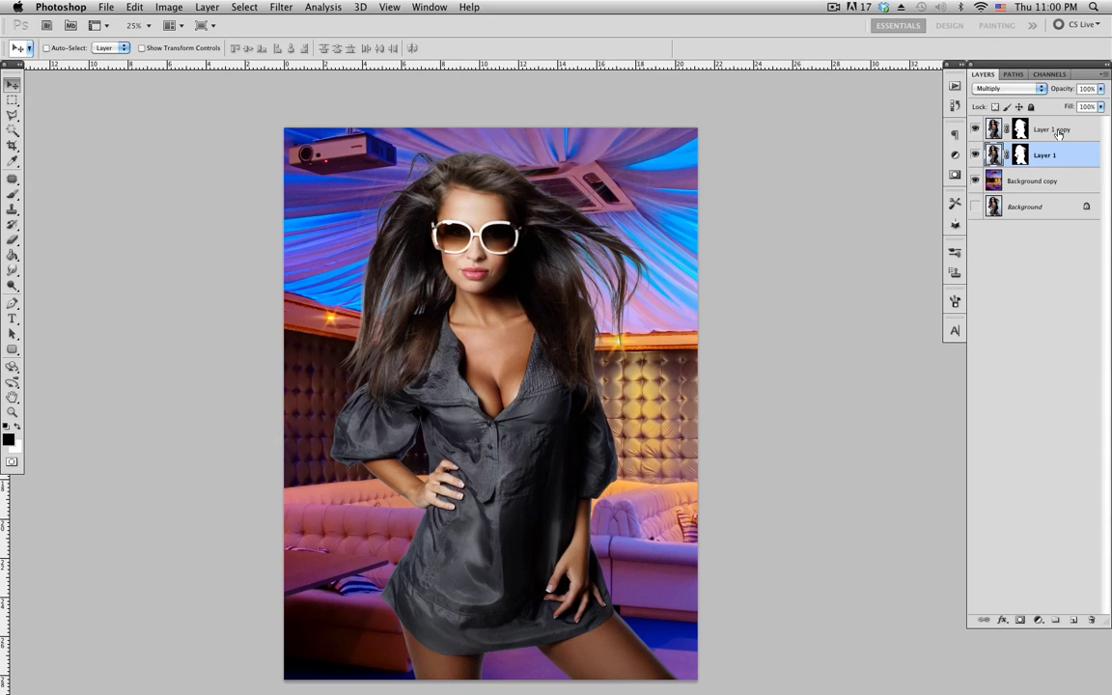
# - Delete the layer mask from Layer 1 copy
pyautogui.click(1022, 132)
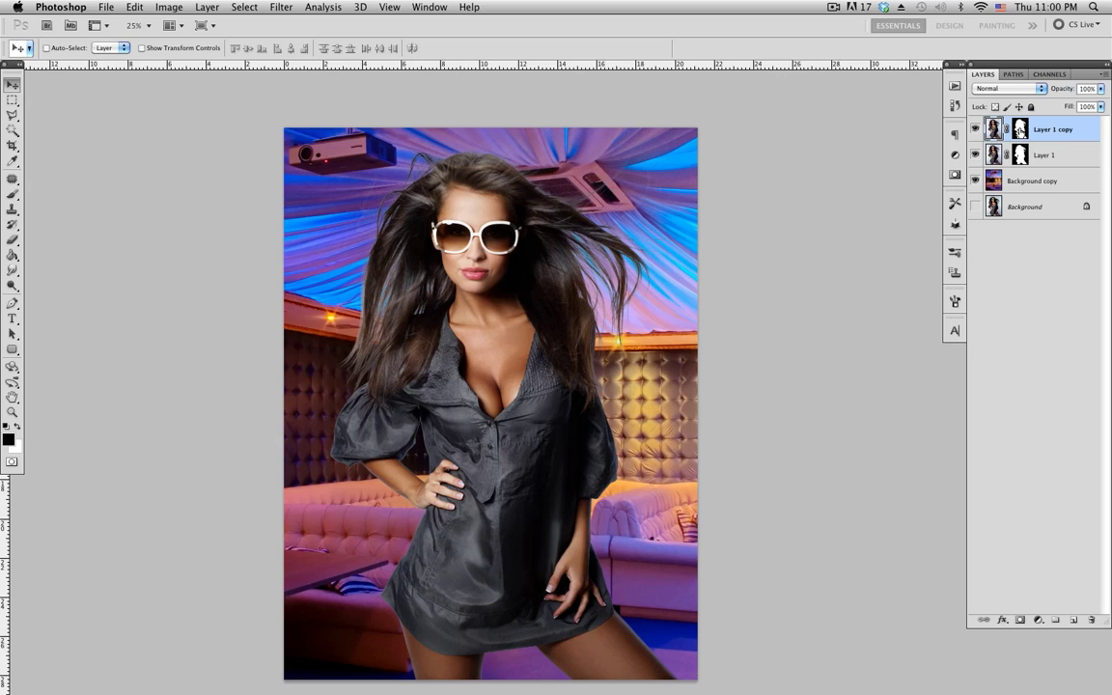
pyautogui.rightClick(1021, 130)
pyautogui.click(987, 153)
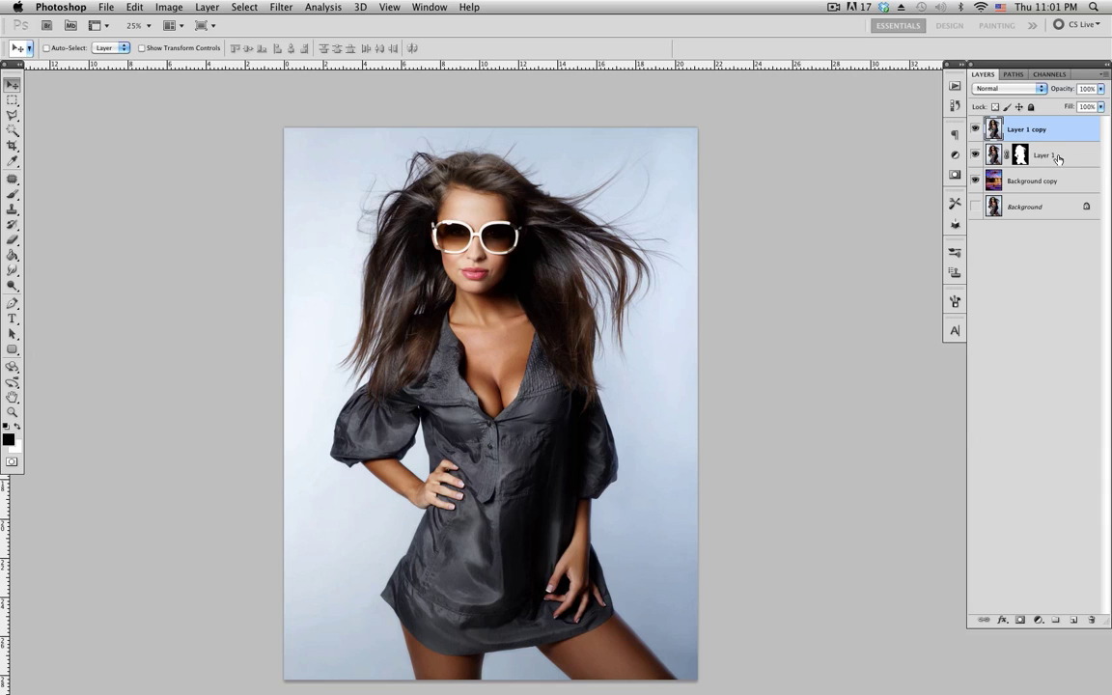
# - Load Layer 1's mask as a selection and open Refine Edge for it
pyautogui.click(1021, 155)
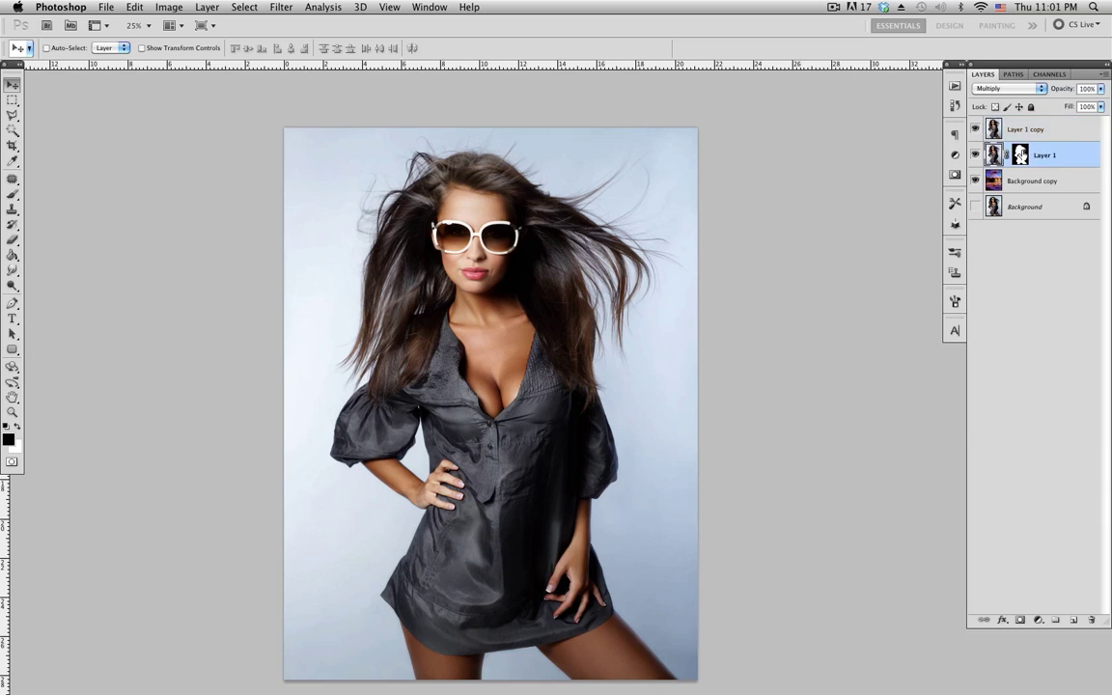
pyautogui.keyDown('super'); pyautogui.click(1021, 156); pyautogui.keyUp('super')
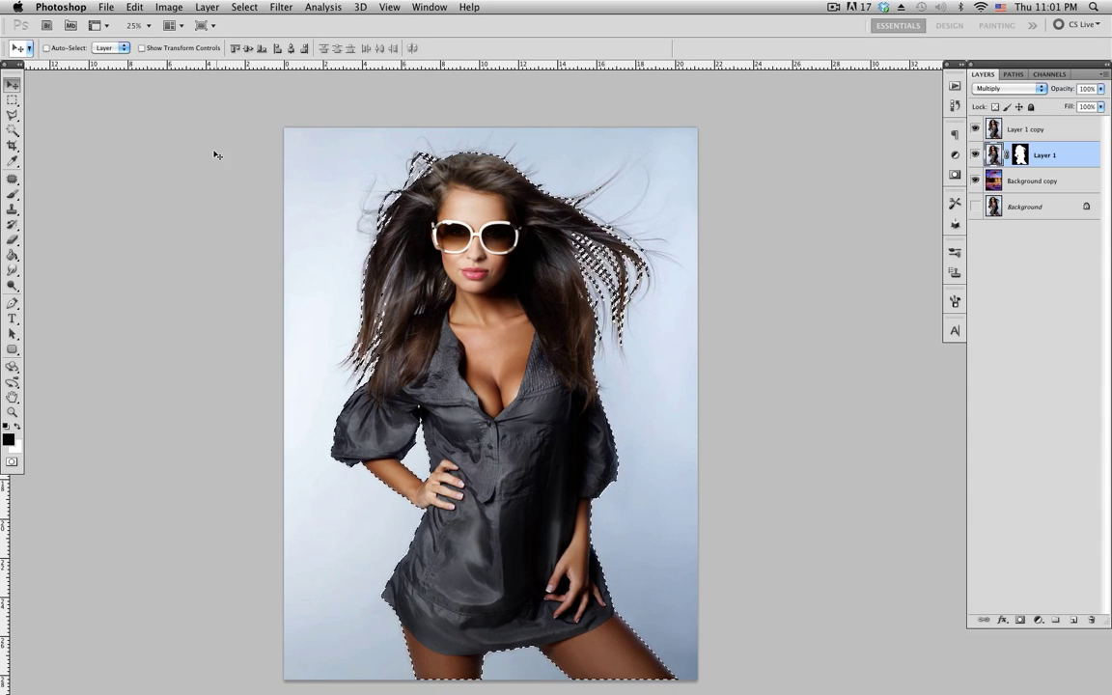
pyautogui.click(208, 6)
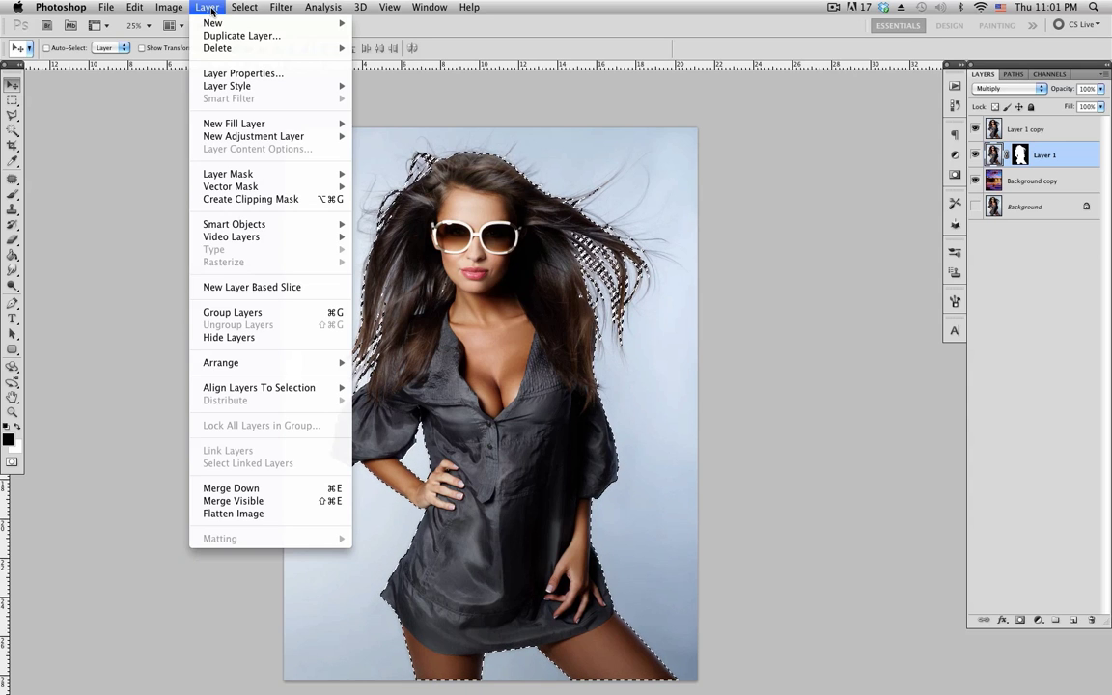
pyautogui.moveTo(243, 7)
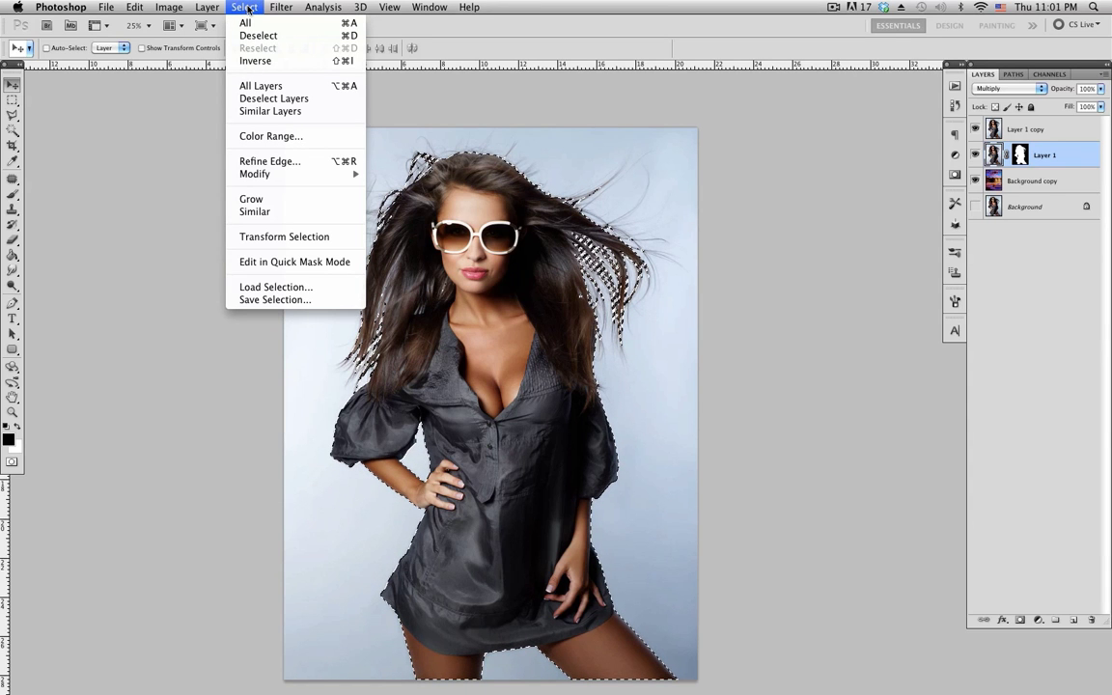
pyautogui.click(277, 162)
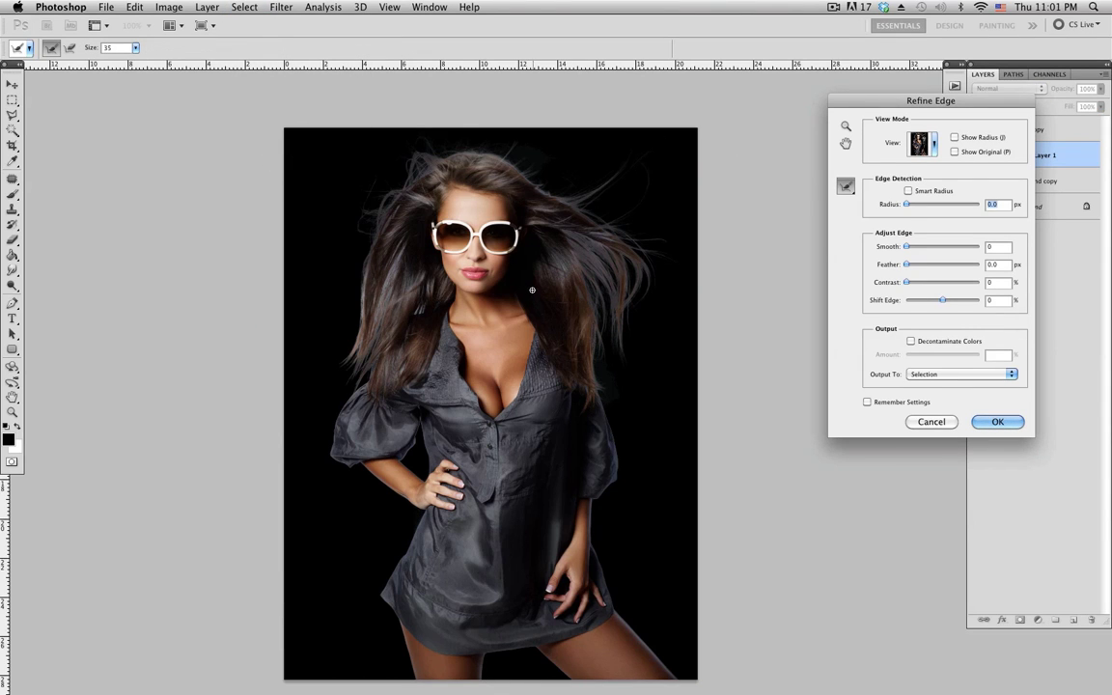
# - Refine the selection's hair edge with Shift Edge -96%, Feather 2.9 px and Smooth 28
pyautogui.press('super+plus')
pyautogui.moveTo(509, 235); pyautogui.dragTo(863, 296)
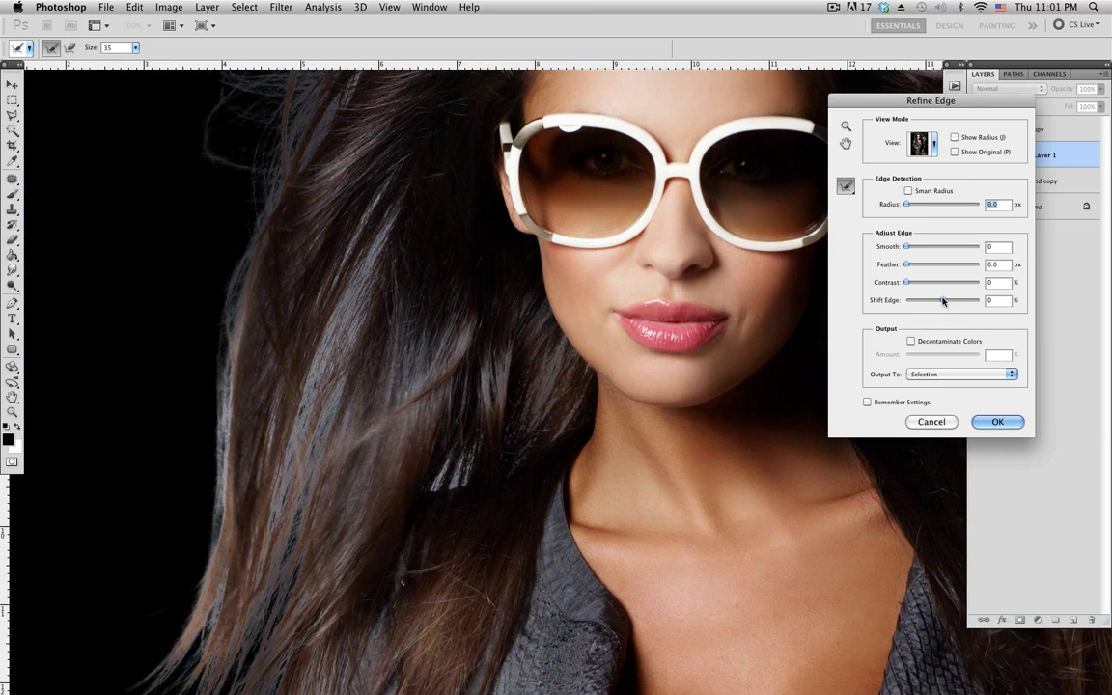
pyautogui.moveTo(943, 300); pyautogui.dragTo(911, 304)
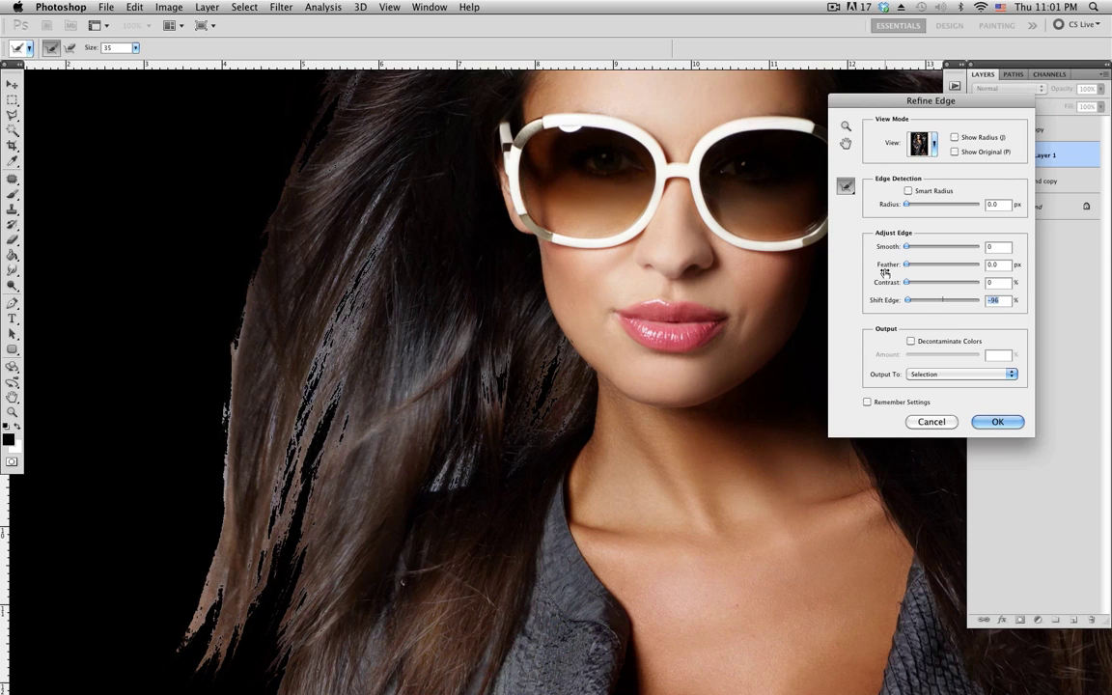
pyautogui.moveTo(907, 267); pyautogui.dragTo(918, 269)
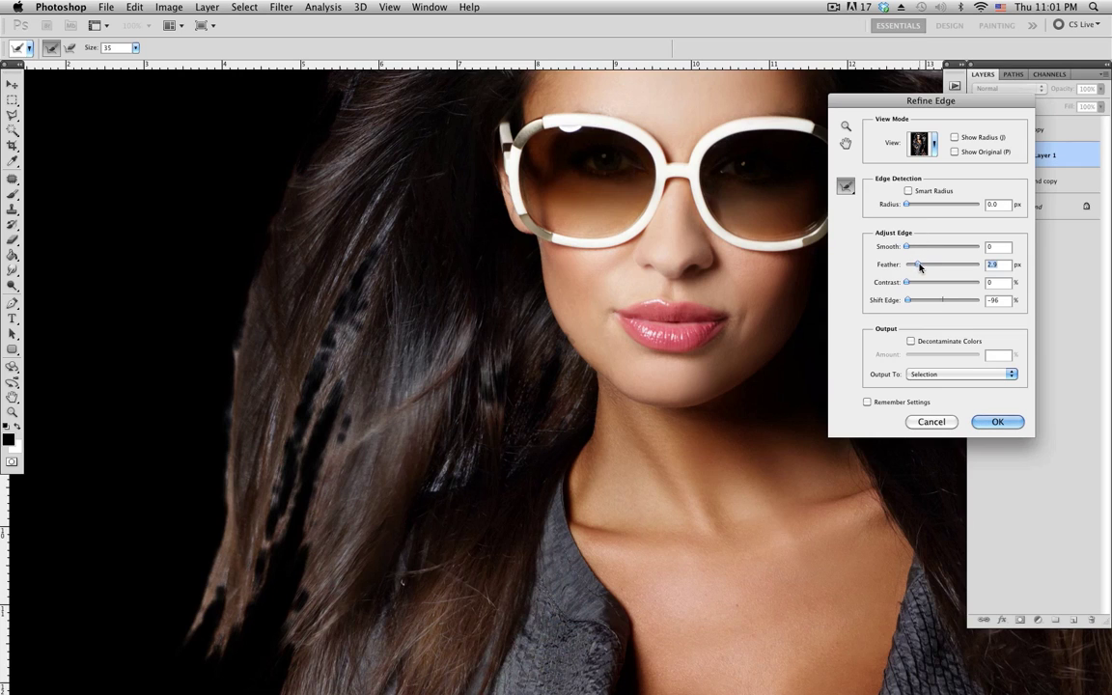
pyautogui.moveTo(903, 248); pyautogui.dragTo(969, 248)
pyautogui.moveTo(948, 249); pyautogui.dragTo(959, 254)
pyautogui.moveTo(962, 247); pyautogui.dragTo(925, 254)
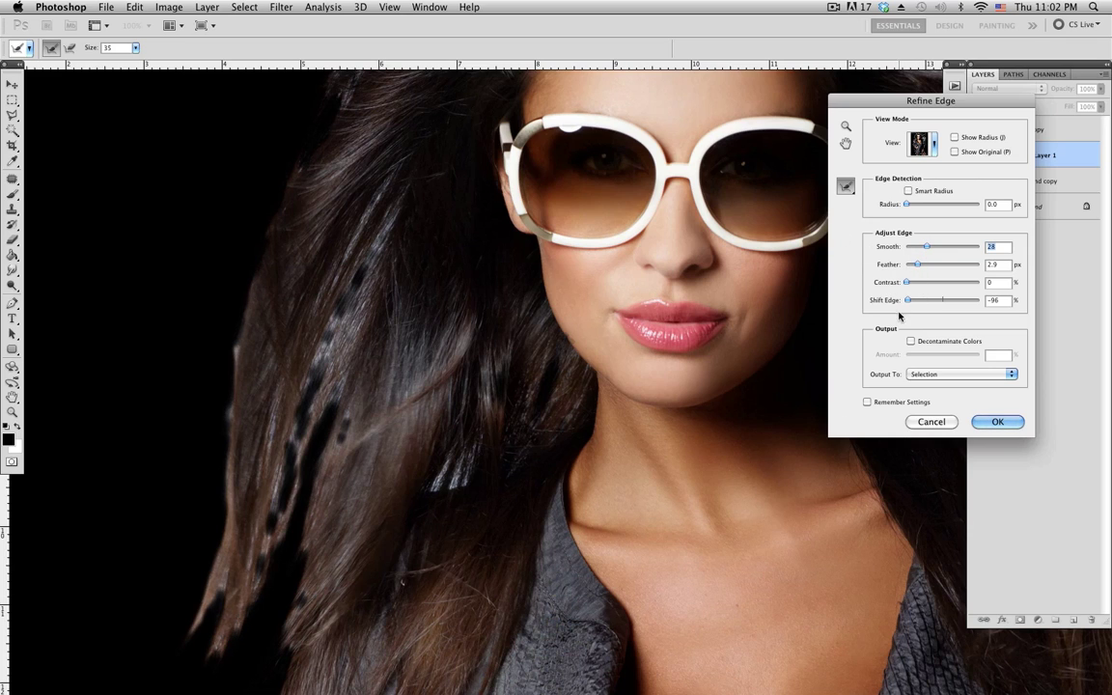
# - Set Shift Edge to -42% with Feather at 2.9 px, and apply the refinement to the selection
pyautogui.press('super+minus')
pyautogui.press('super+minus')
pyautogui.press('super+minus')
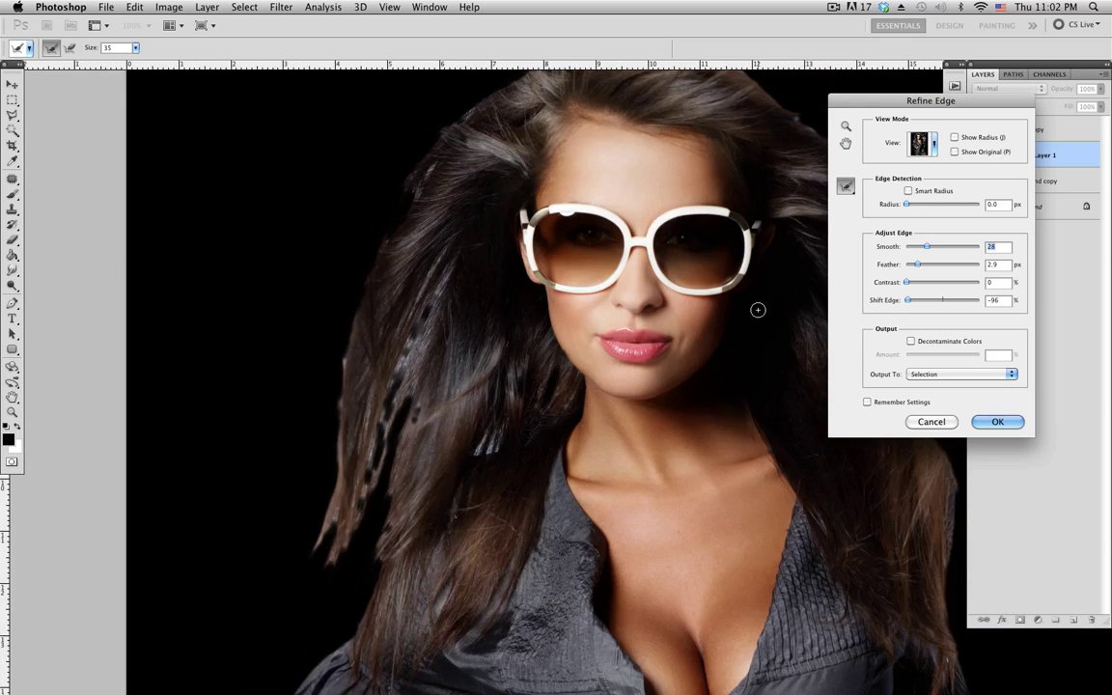
pyautogui.moveTo(532, 338); pyautogui.dragTo(378, 283)
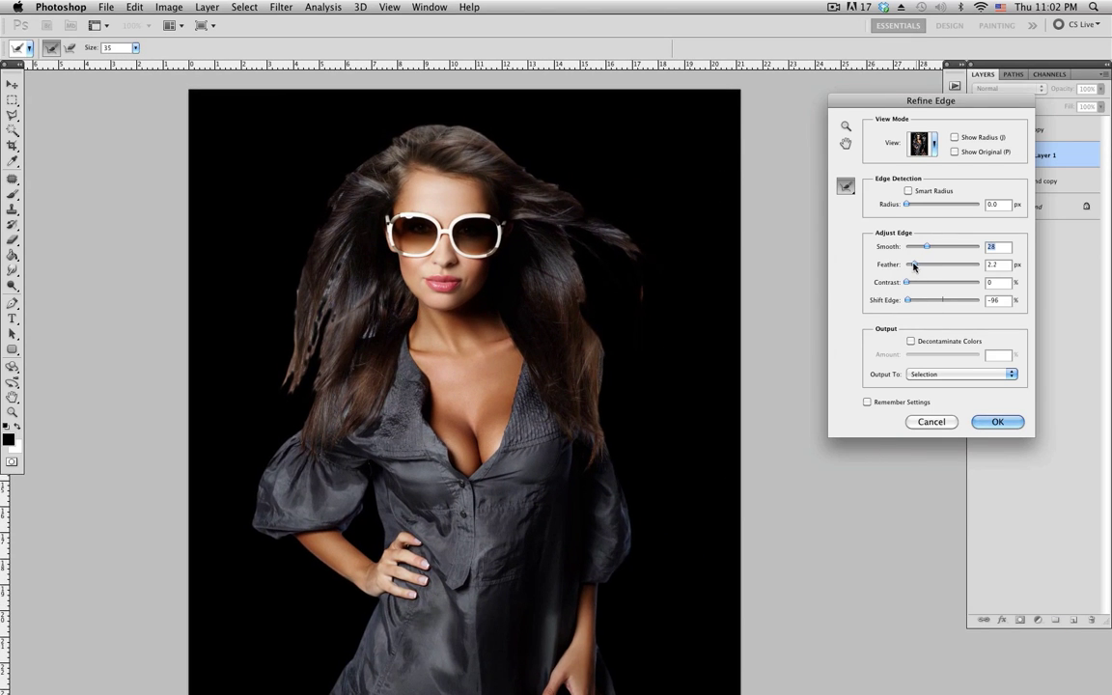
pyautogui.click(915, 266)
pyautogui.moveTo(908, 301); pyautogui.dragTo(931, 306)
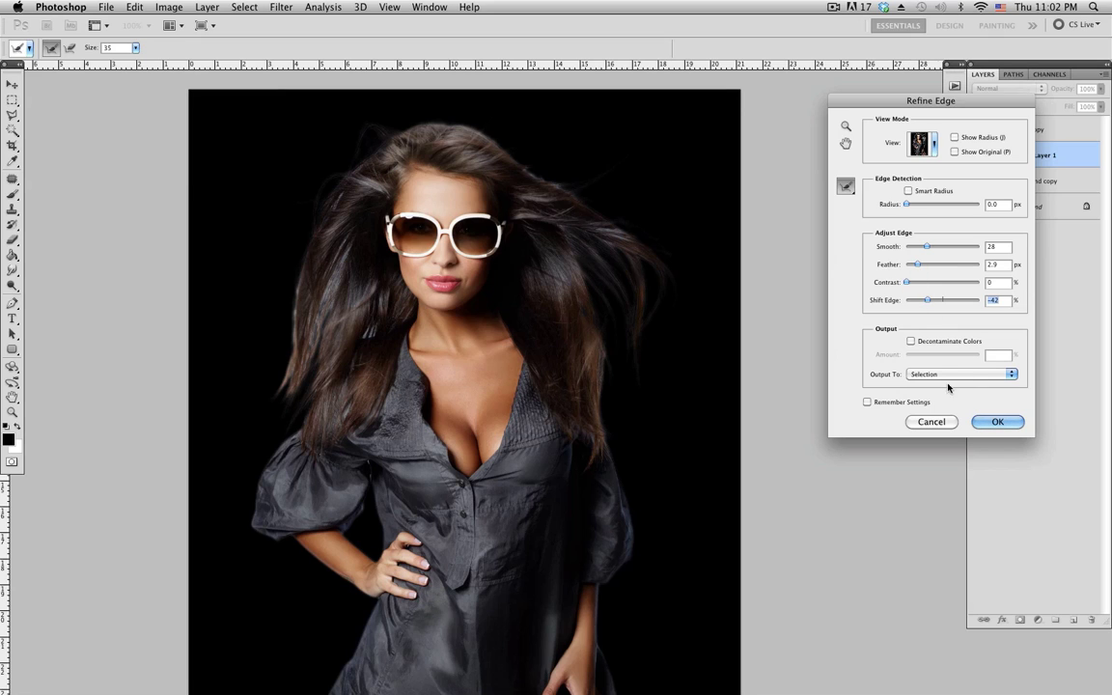
pyautogui.click(997, 422)
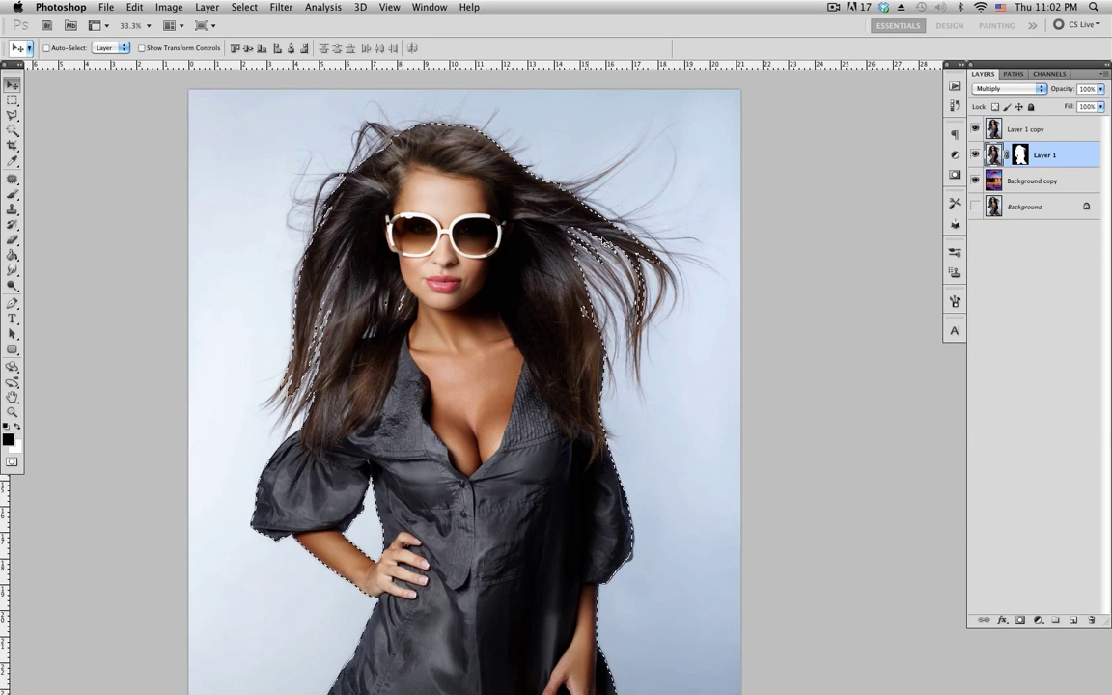
# - Add a layer mask to Layer 1 copy from the refined selection
pyautogui.click(1059, 140)
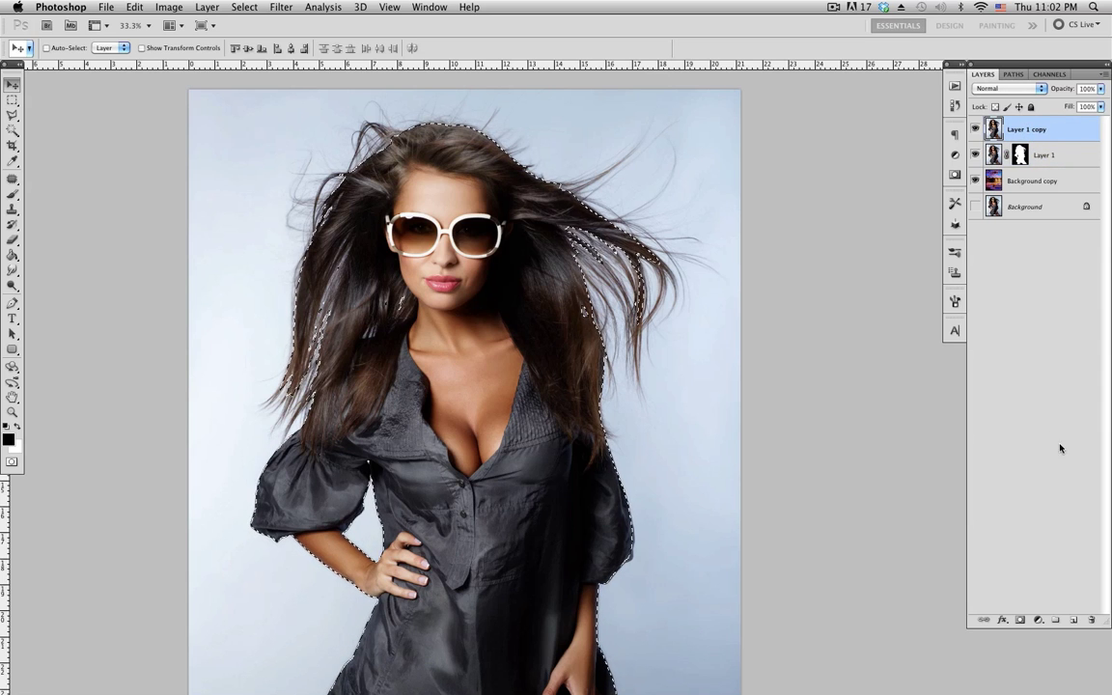
pyautogui.click(1021, 620)
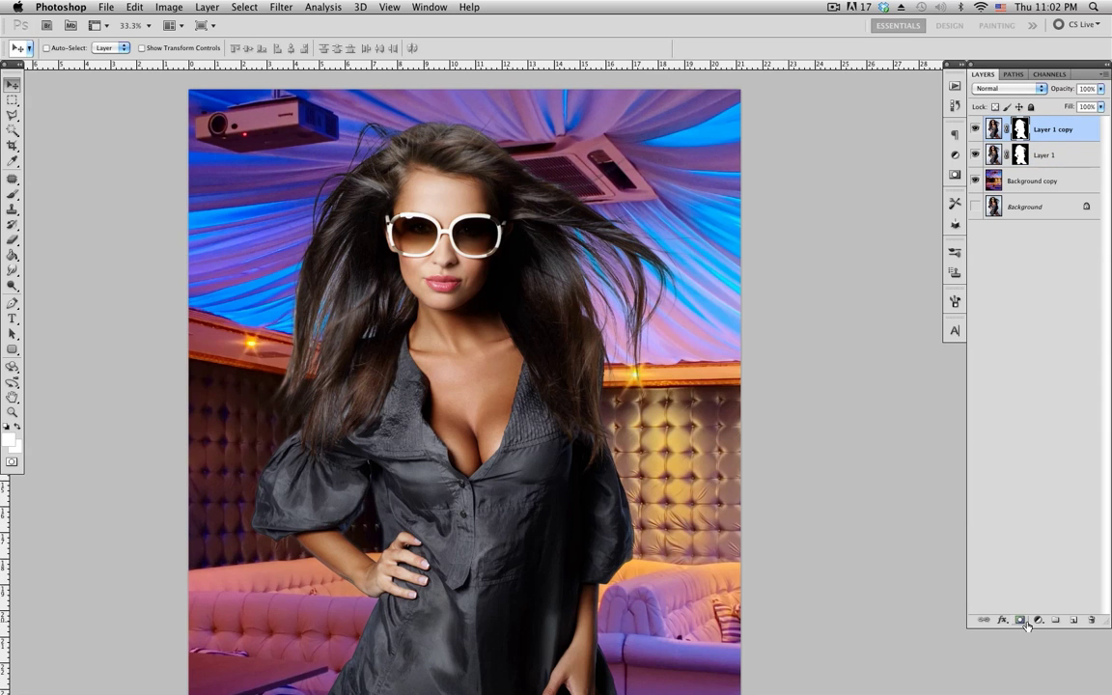
# - Compare the fine hair around the crown at 100% with the Multiply Layer 1 hidden and shown
pyautogui.scroll(2, 809, 223)
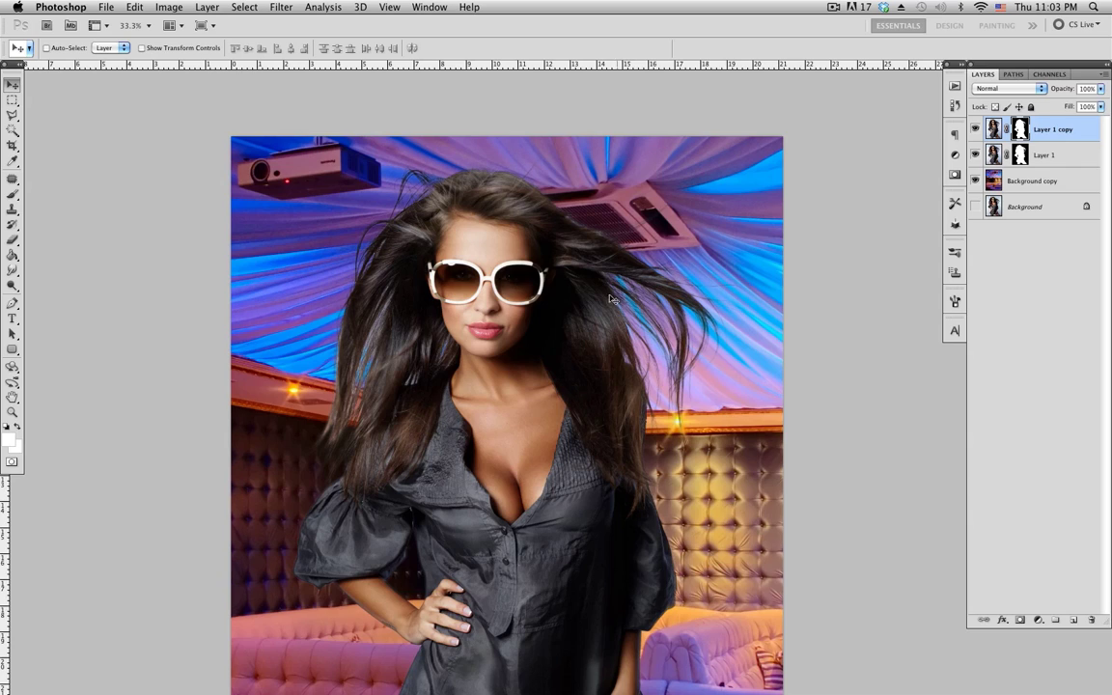
pyautogui.press('super+1')
pyautogui.moveTo(504, 238); pyautogui.dragTo(619, 359)
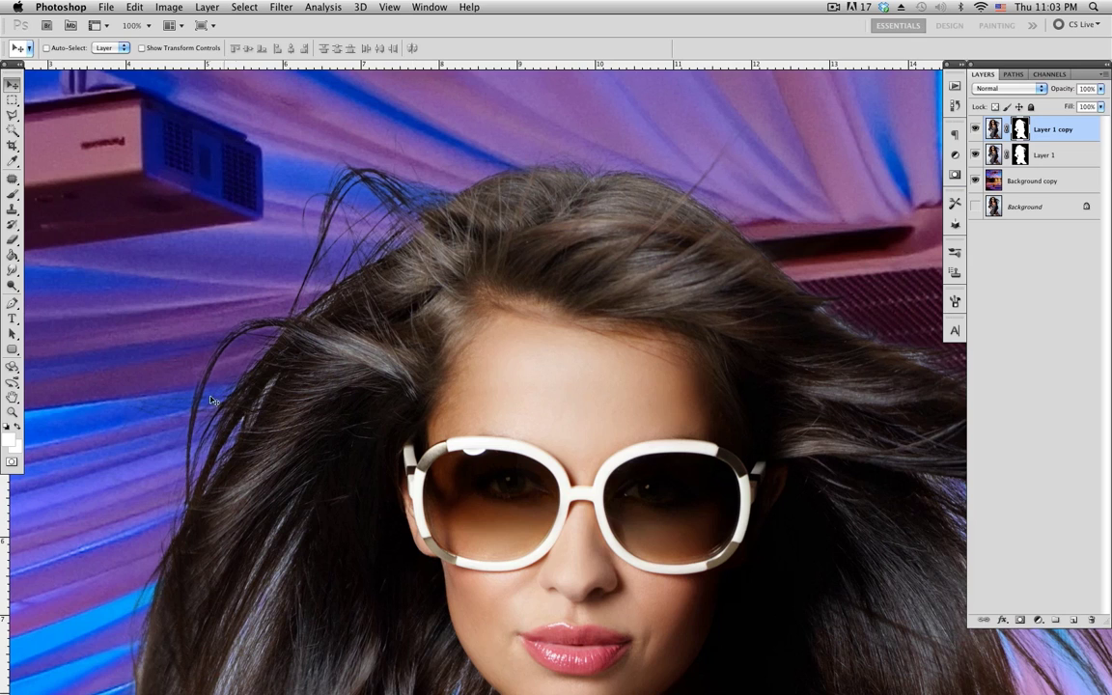
pyautogui.click(976, 156)
pyautogui.click(975, 155)
pyautogui.click(975, 156)
pyautogui.click(976, 156)
pyautogui.click(995, 160)
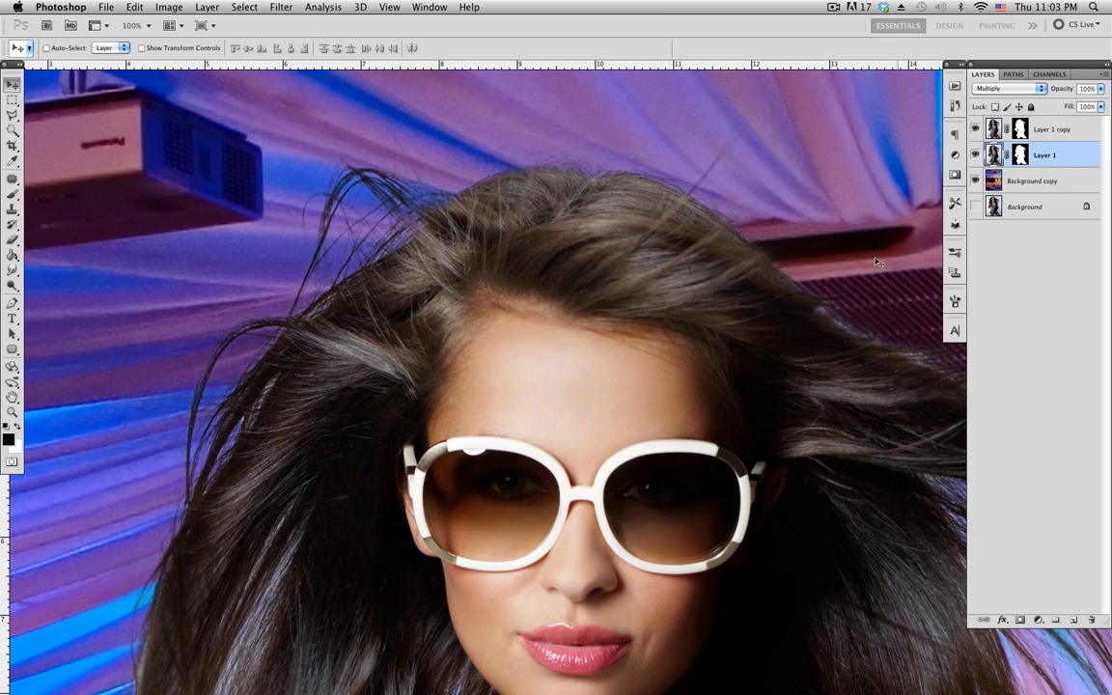
# - Examine the blended hair edges on both sides, the crown, and the dress and arm edges against the lounge
pyautogui.scroll(-10, 688, 353)
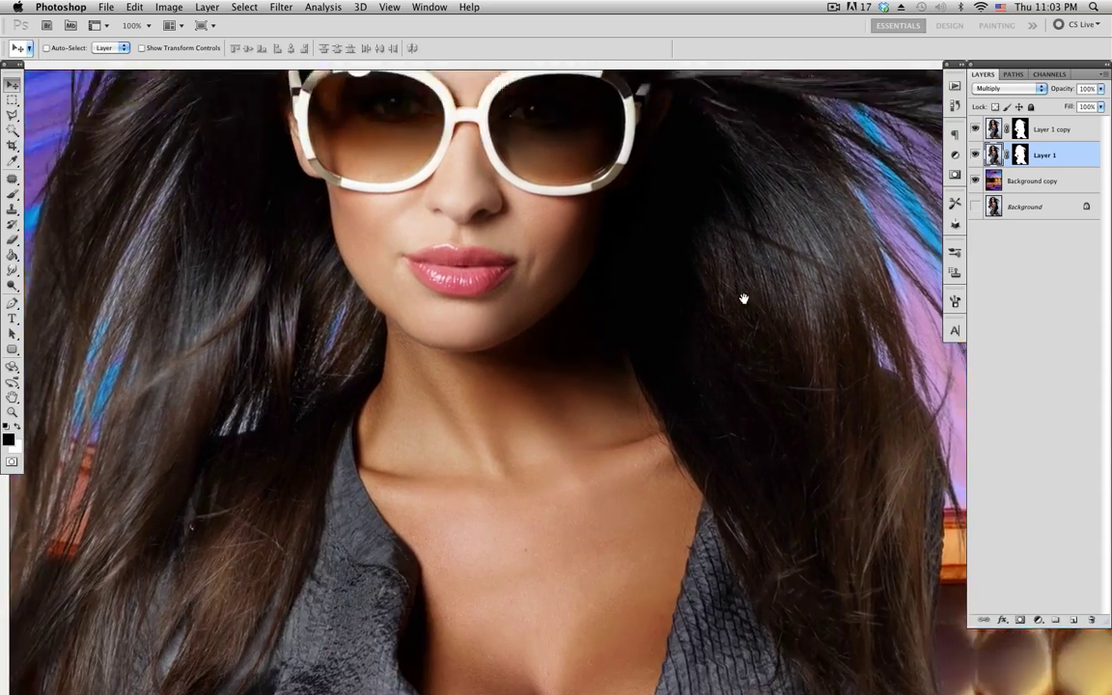
pyautogui.scroll(-5, 744, 299)
pyautogui.hscroll(-5, 762, 310)
pyautogui.scroll(10, 856, 330)
pyautogui.hscroll(5, 839, 356)
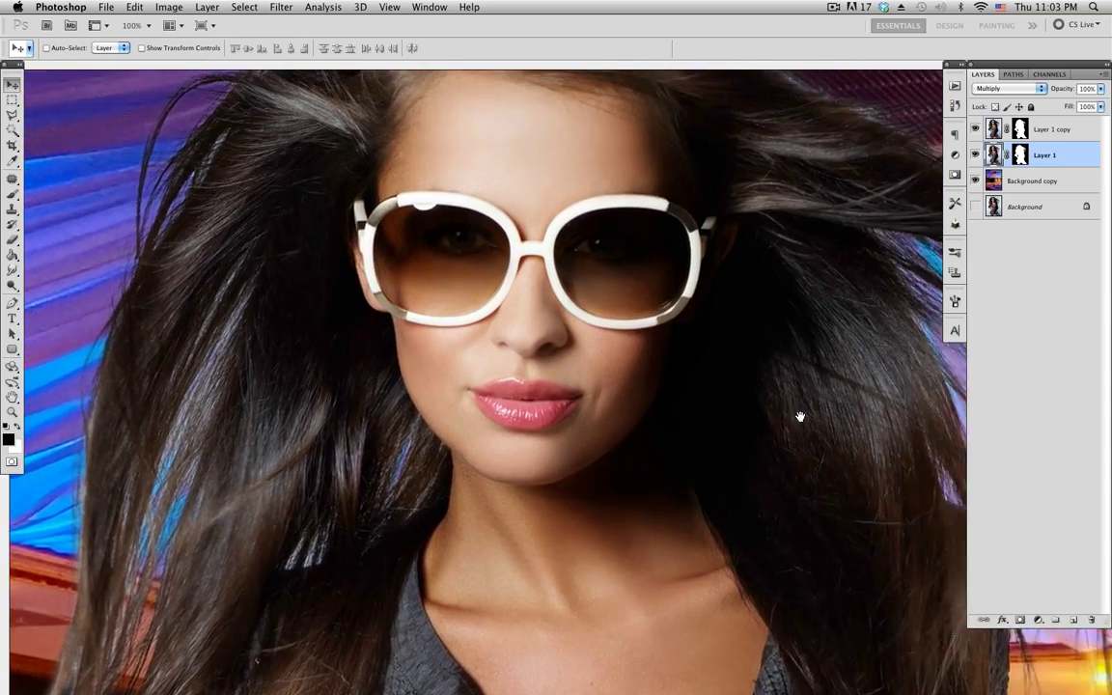
pyautogui.scroll(5, 809, 401)
pyautogui.hscroll(-2, 809, 398)
pyautogui.scroll(-4, 771, 350)
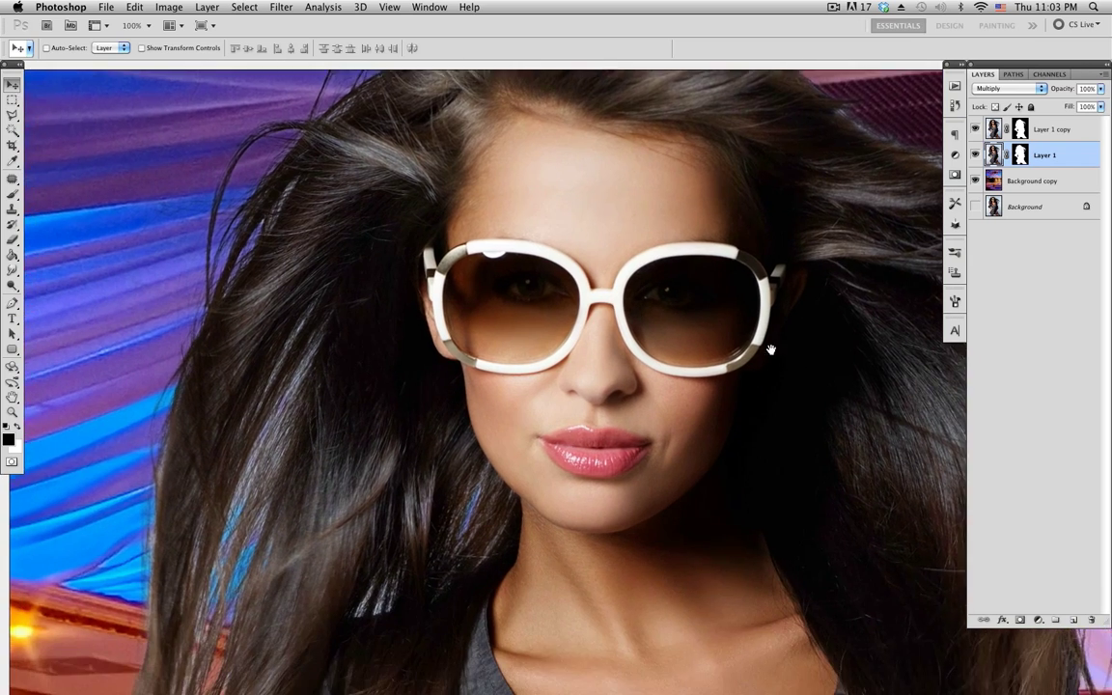
pyautogui.scroll(-5, 771, 350)
pyautogui.hscroll(-3, 765, 325)
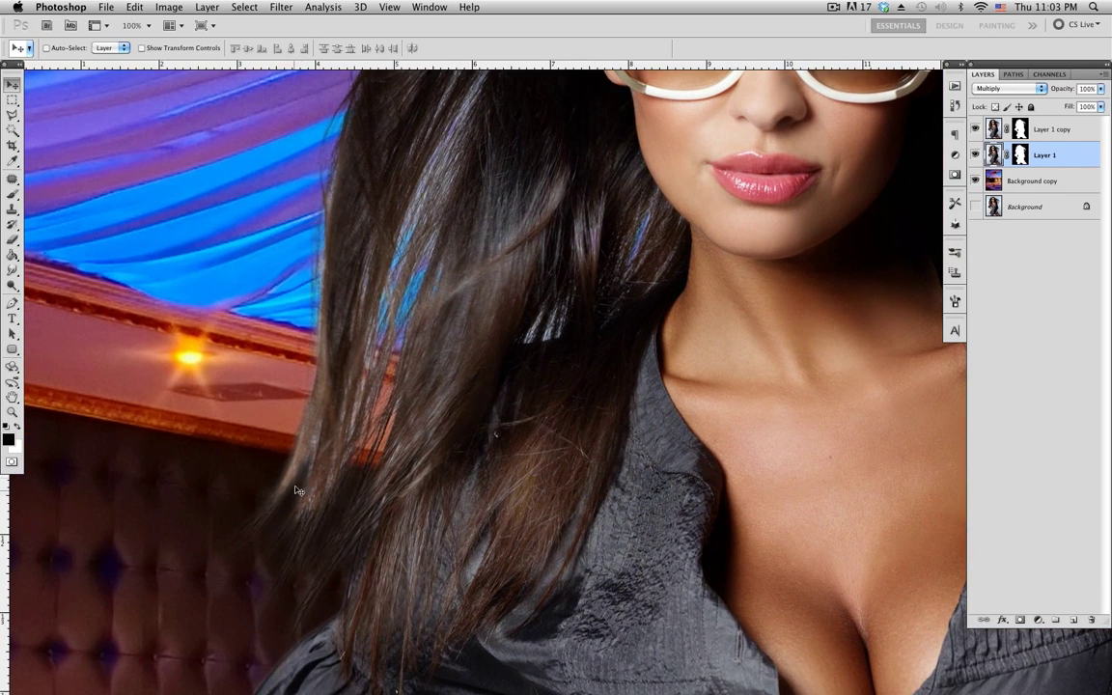
pyautogui.scroll(5, 454, 366)
pyautogui.hscroll(3, 474, 386)
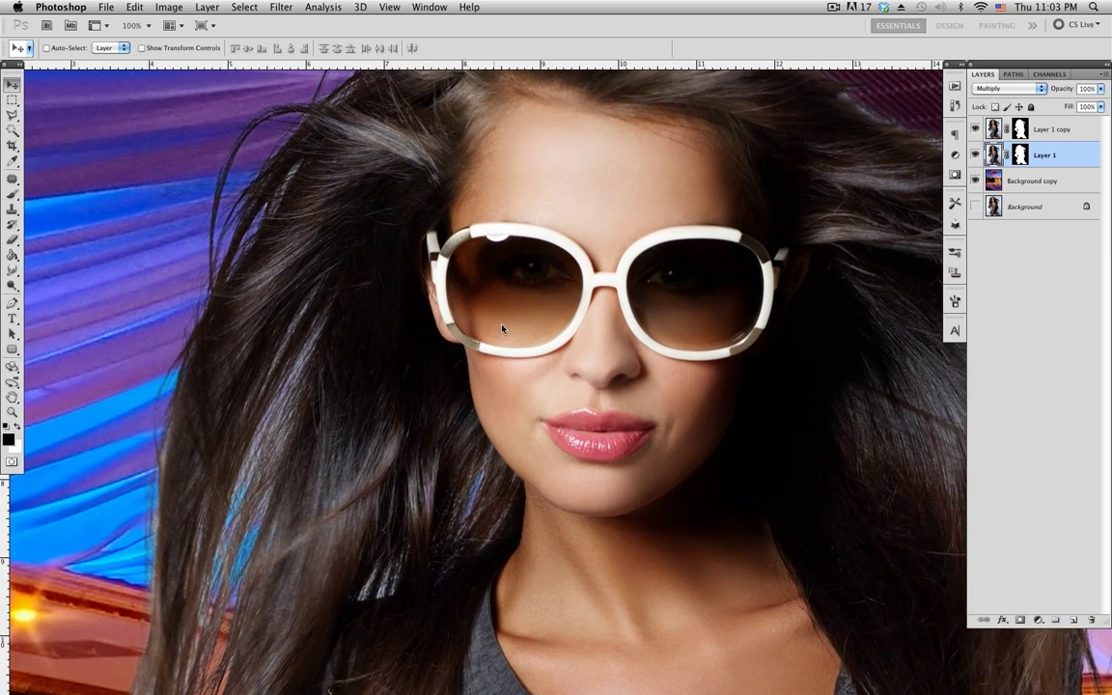
pyautogui.moveTo(402, 348); pyautogui.dragTo(499, 512)
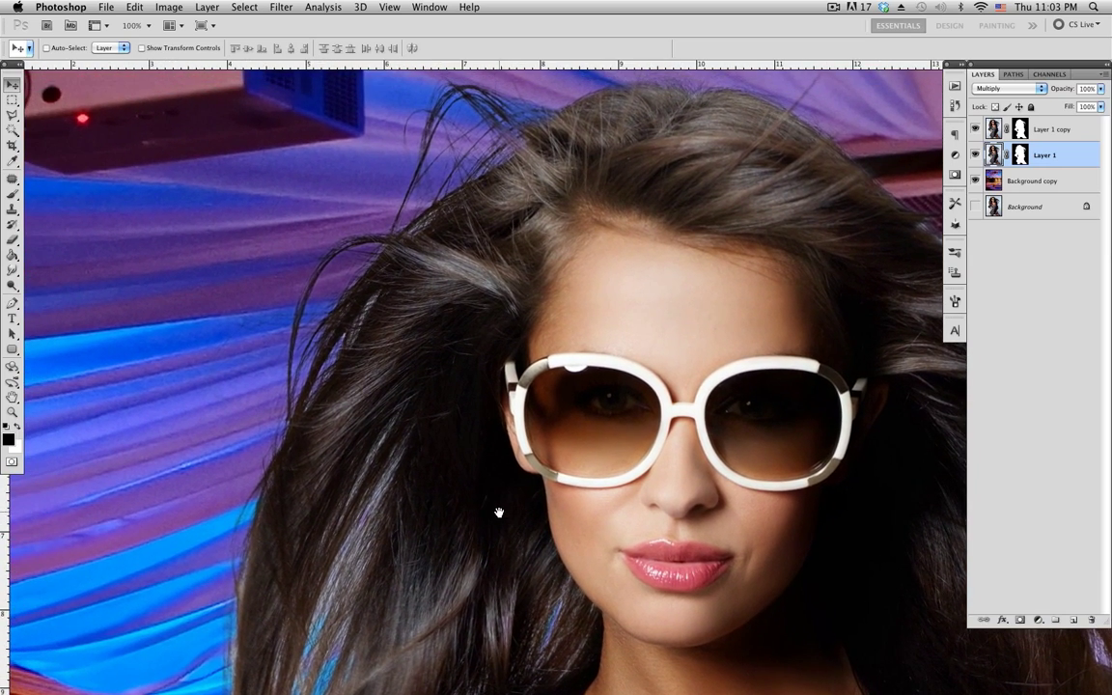
pyautogui.scroll(-5, 482, 467)
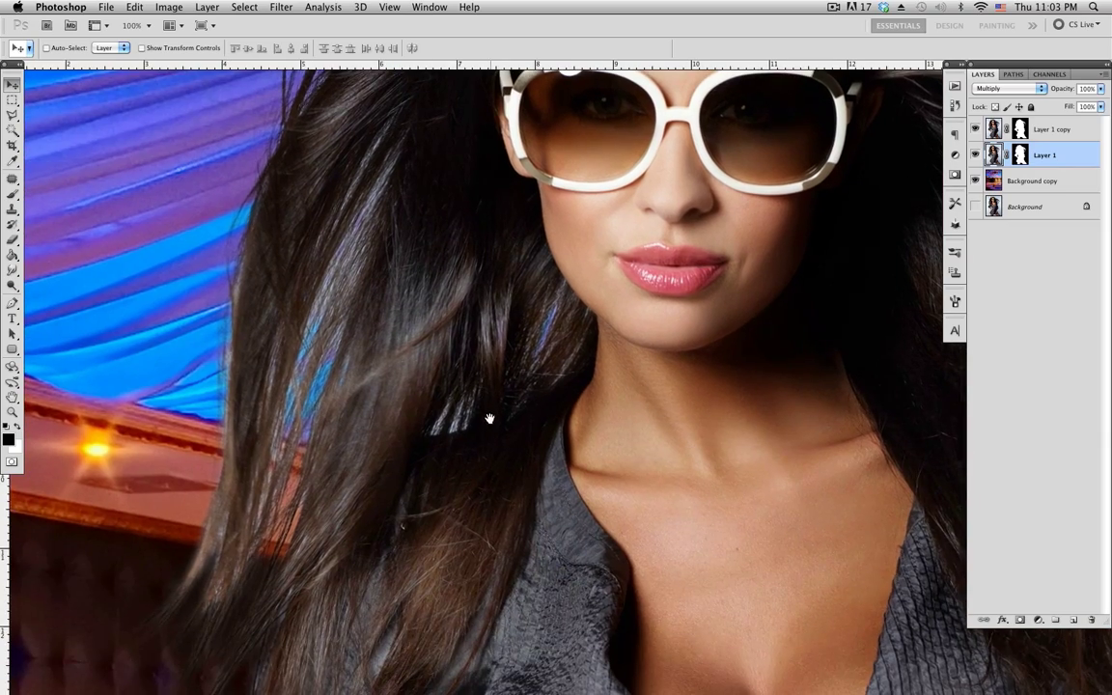
pyautogui.scroll(1, 472, 400)
pyautogui.scroll(5, 472, 401)
pyautogui.hscroll(2, 472, 401)
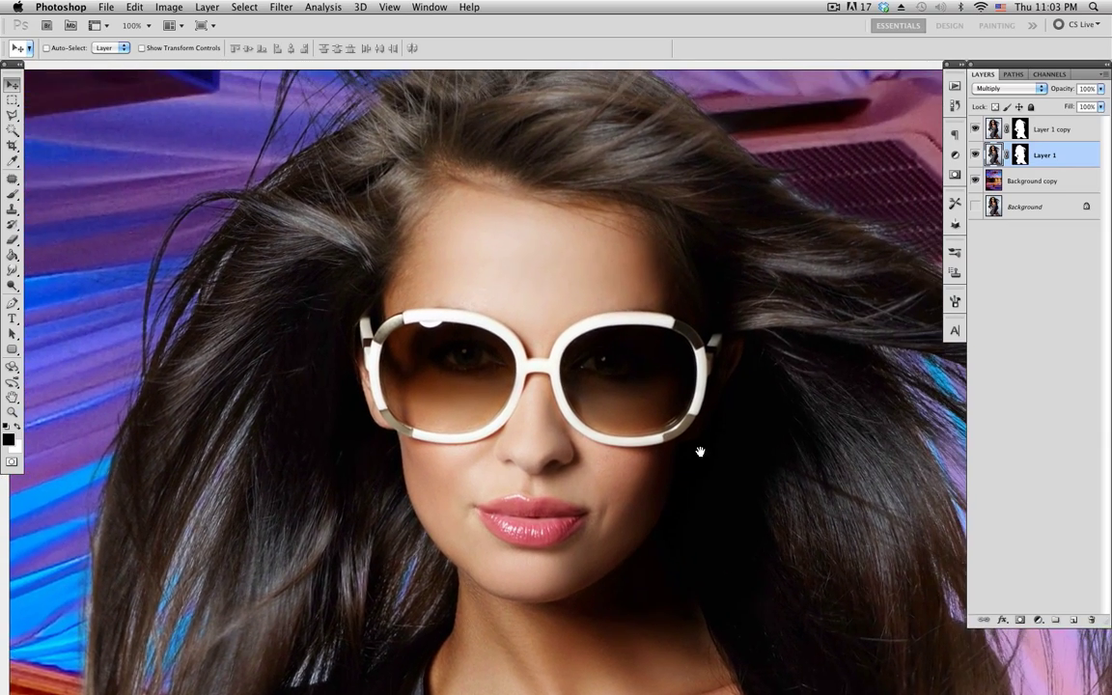
pyautogui.scroll(-12, 770, 512)
pyautogui.hscroll(3, 771, 512)
pyautogui.hscroll(-2, 683, 355)
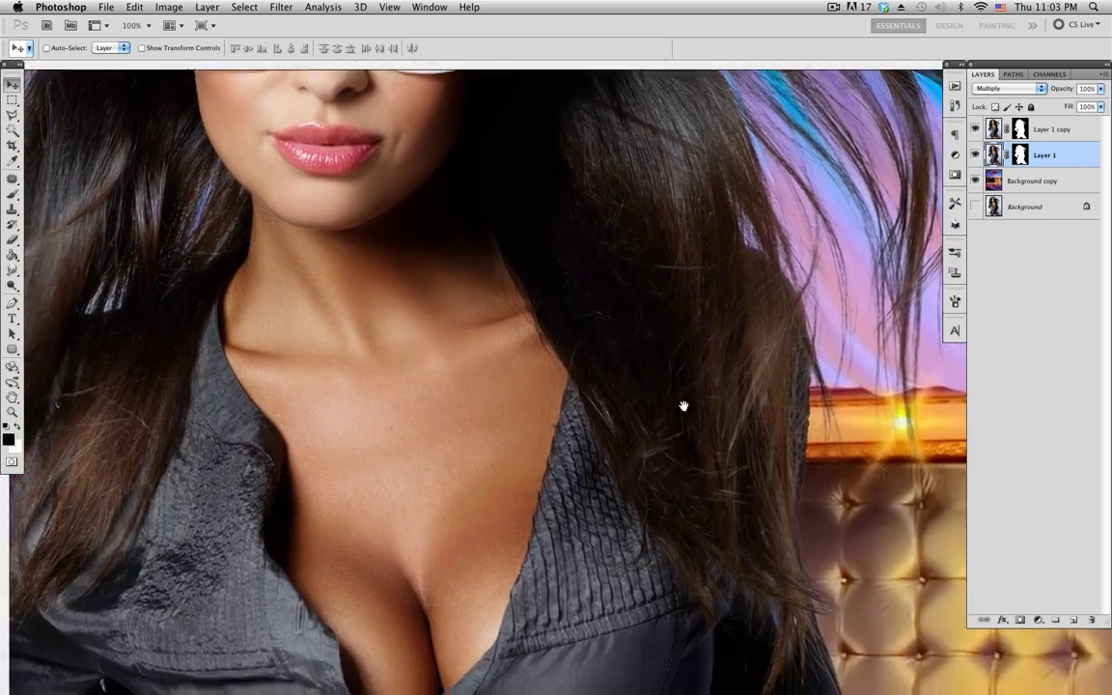
pyautogui.scroll(-9, 687, 387)
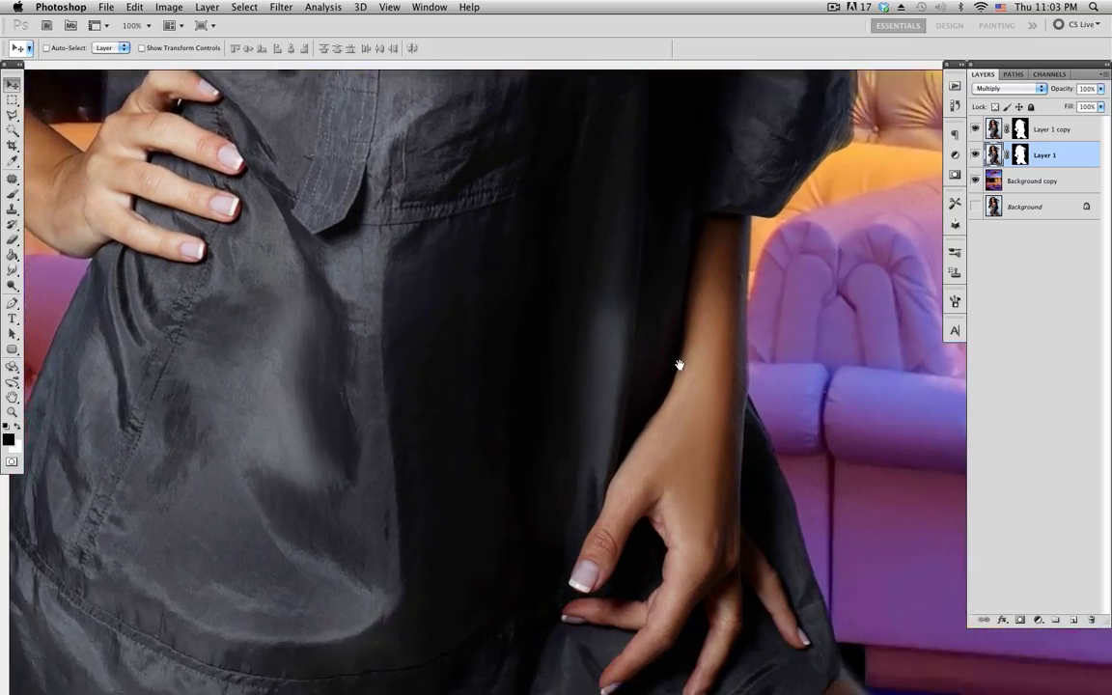
pyautogui.scroll(6, 700, 449)
pyautogui.hscroll(-1, 703, 442)
pyautogui.scroll(8, 705, 436)
pyautogui.hscroll(-2, 735, 447)
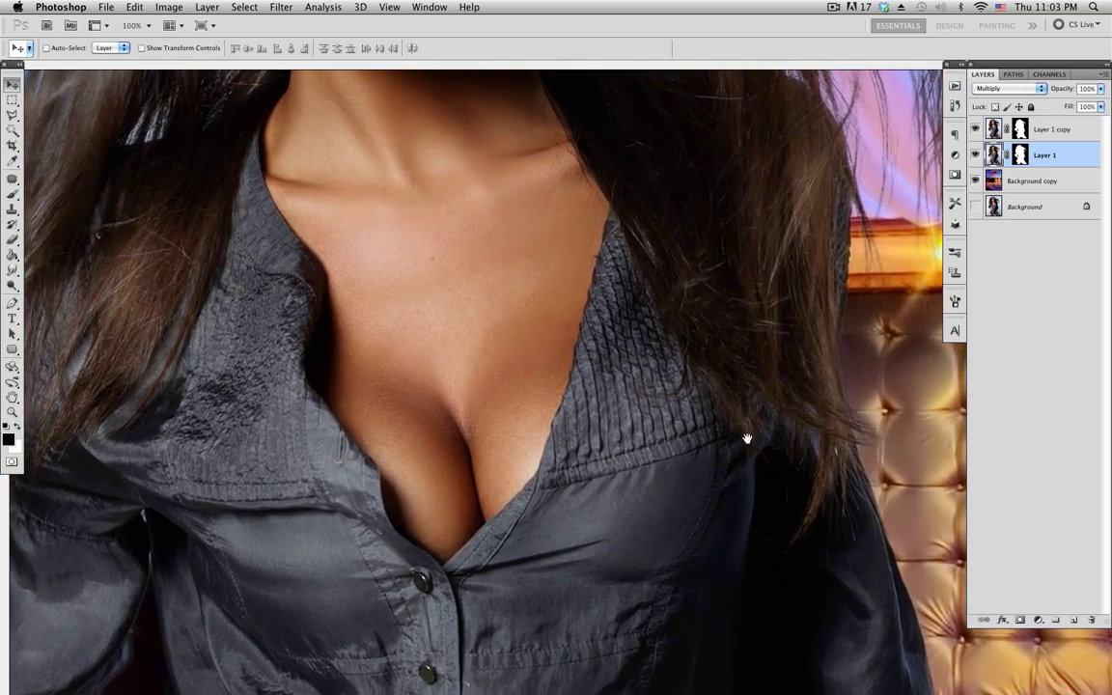
# - Add a Hue/Saturation adjustment layer above Layer 1 copy and set its blend mode to Soft Light
pyautogui.scroll(-1, 745, 435)
pyautogui.scroll(-3, 746, 431)
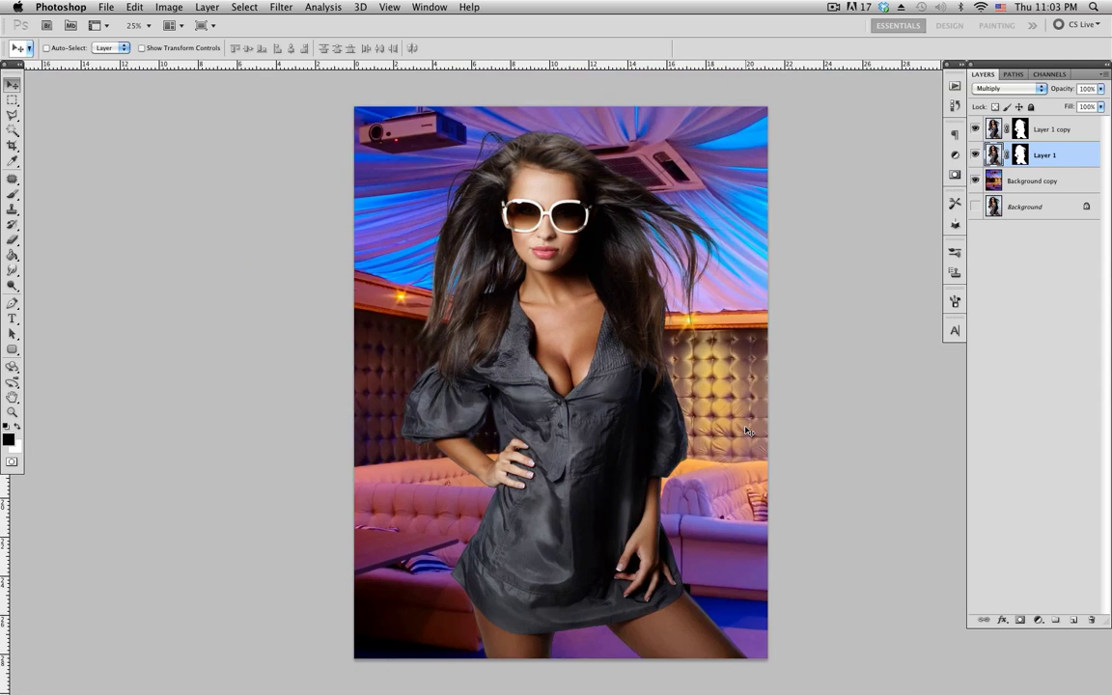
pyautogui.moveTo(651, 366); pyautogui.dragTo(598, 420)
pyautogui.click(995, 129)
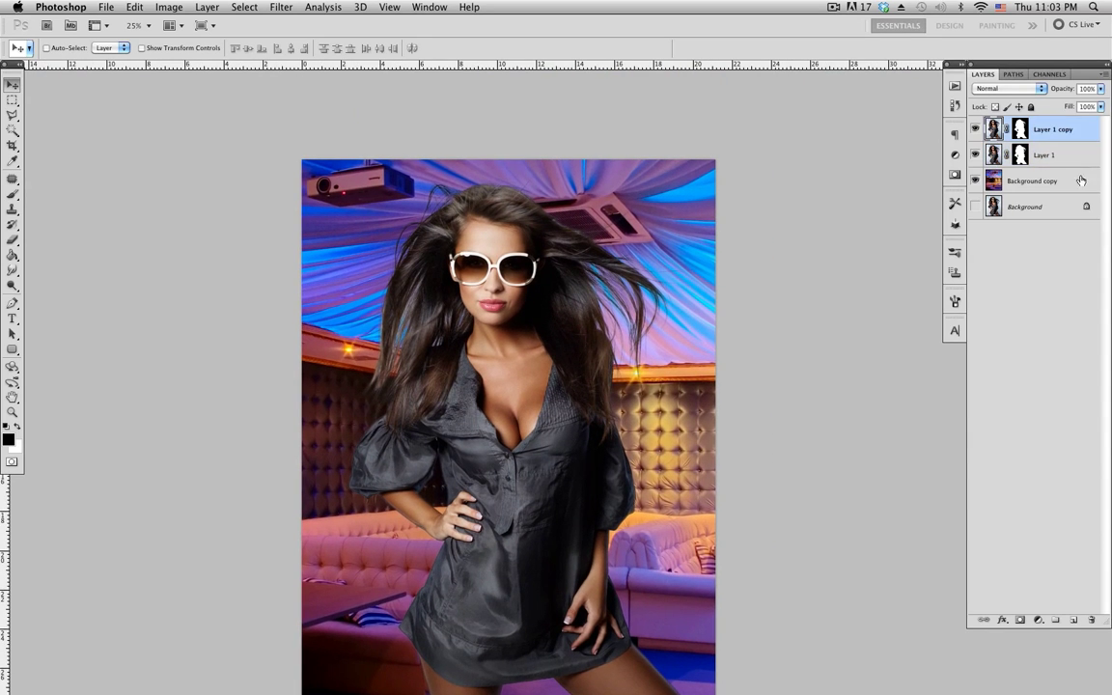
pyautogui.moveTo(596, 492); pyautogui.dragTo(575, 458)
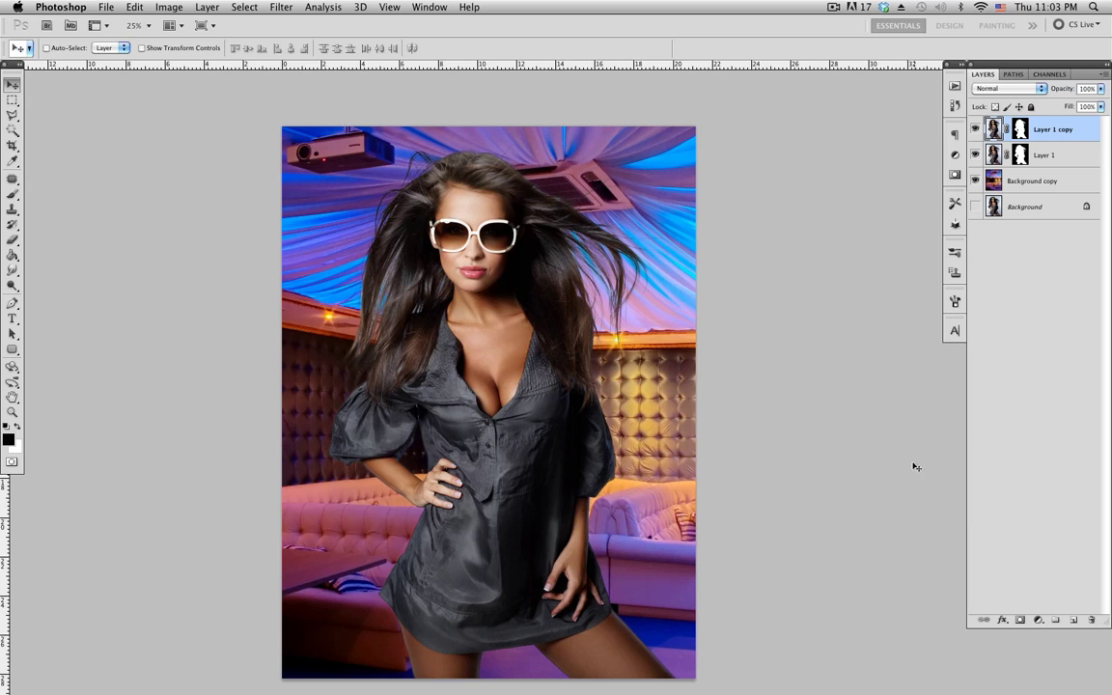
pyautogui.click(1039, 621)
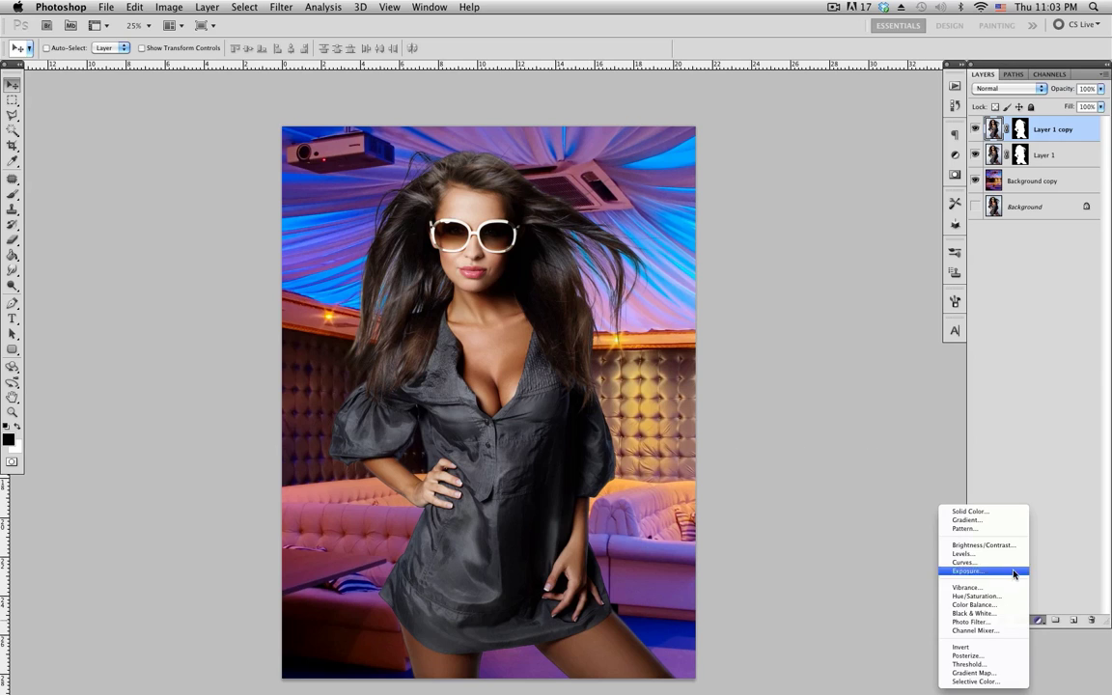
pyautogui.click(1010, 597)
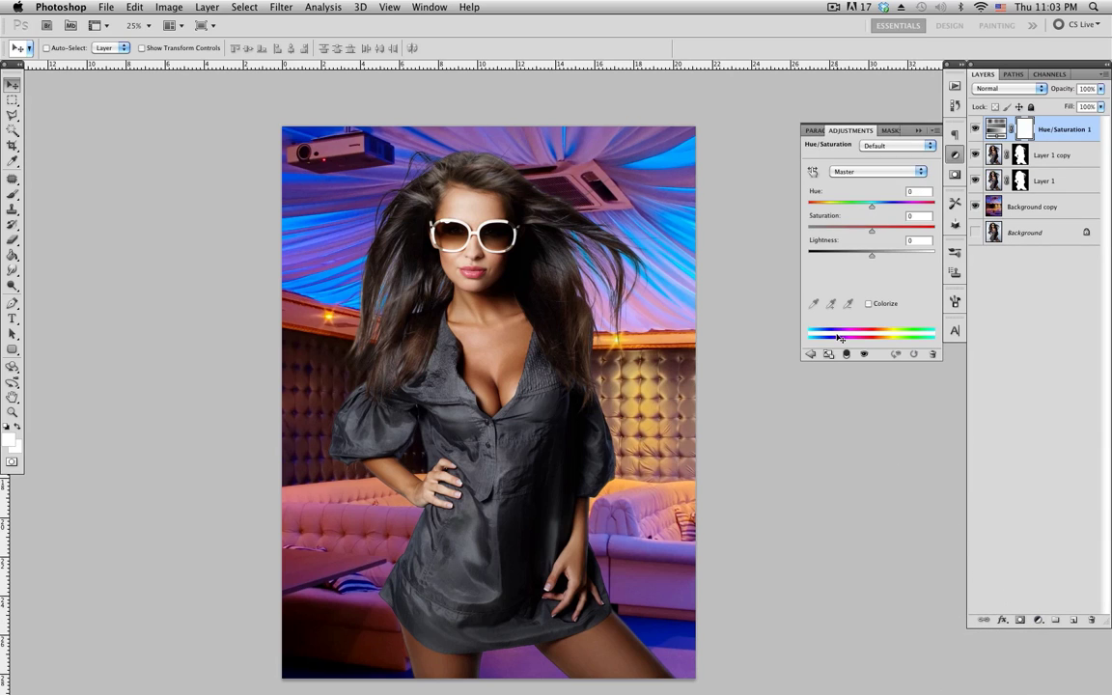
pyautogui.click(998, 89)
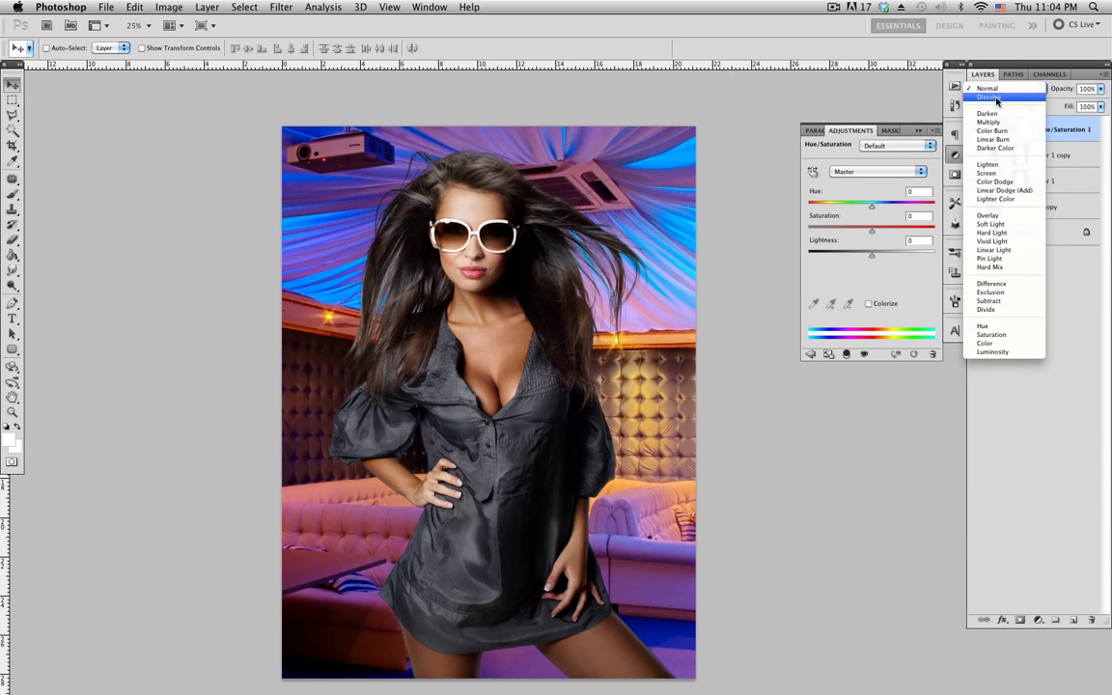
pyautogui.click(1003, 218)
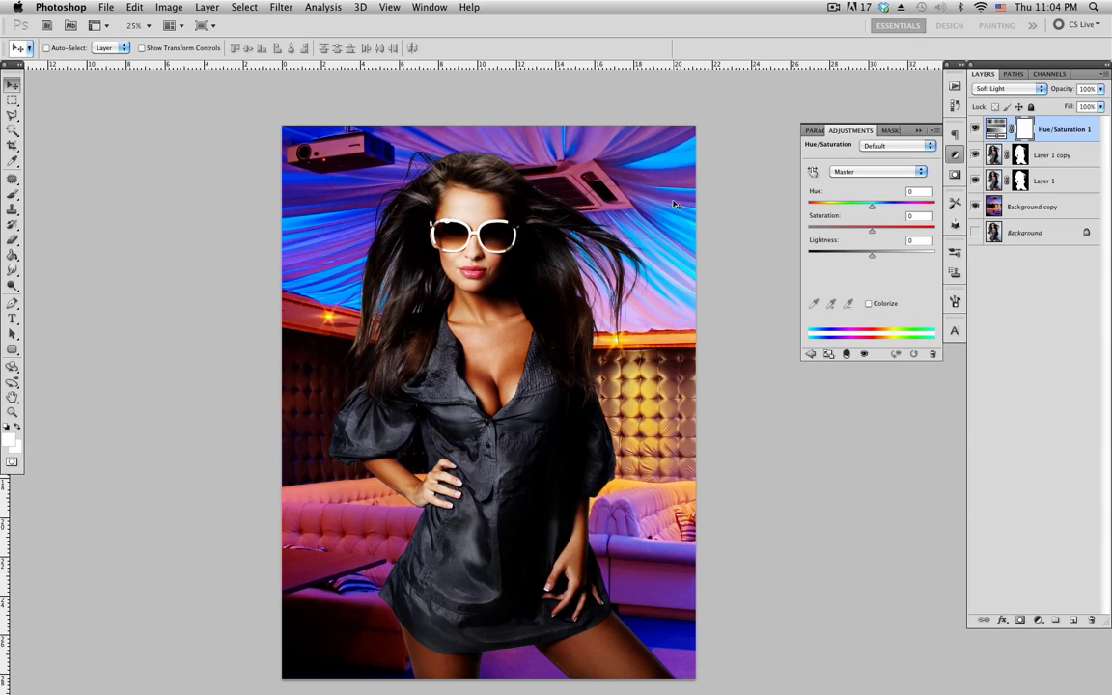
# - Colorize the Hue/Saturation adjustment with a purple hue and a stronger saturation
pyautogui.click(869, 304)
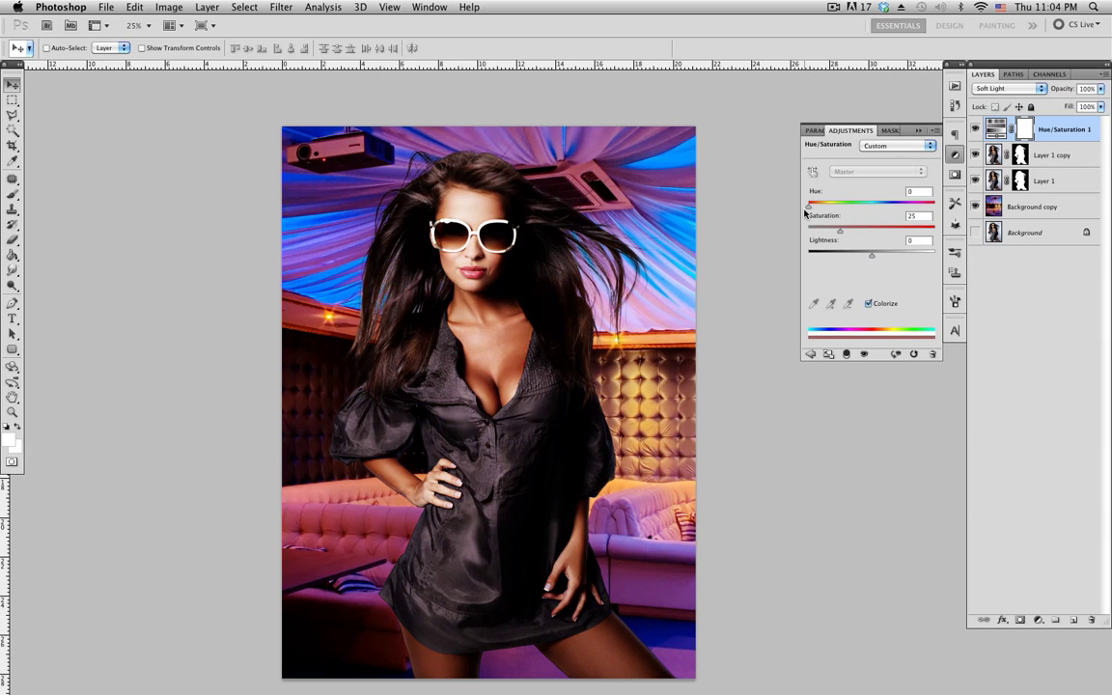
pyautogui.moveTo(809, 205); pyautogui.dragTo(908, 217)
pyautogui.moveTo(840, 232); pyautogui.dragTo(864, 233)
pyautogui.click(956, 159)
# - Compare the whole composite with the Hue/Saturation 1 adjustment layer hidden and shown
pyautogui.click(975, 129)
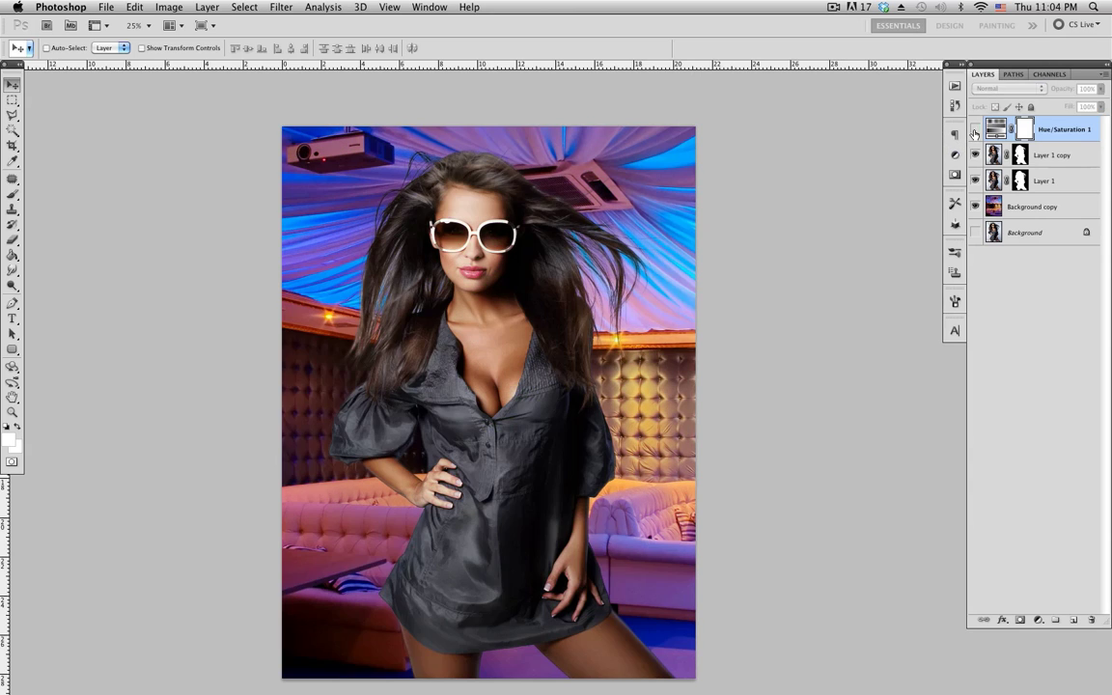
pyautogui.click(975, 130)
pyautogui.click(975, 130)
pyautogui.click(976, 129)
pyautogui.click(975, 130)
pyautogui.click(977, 129)
pyautogui.click(979, 130)
pyautogui.click(977, 129)
pyautogui.click(977, 129)
pyautogui.click(977, 129)
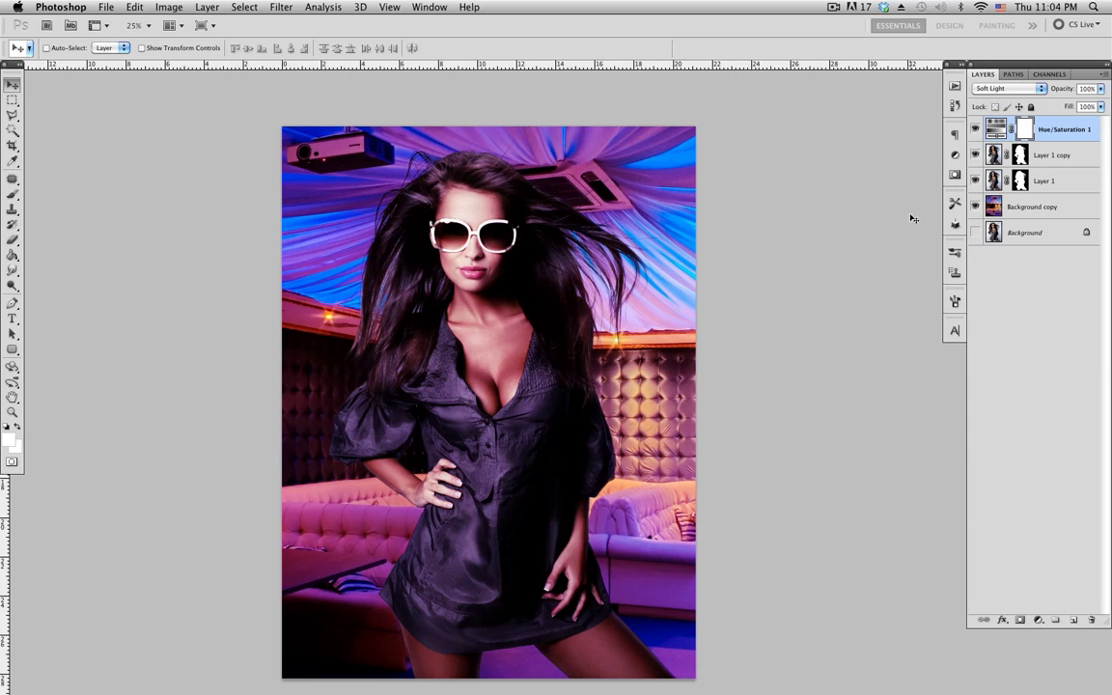
pyautogui.hscroll(-2, 369, 327)
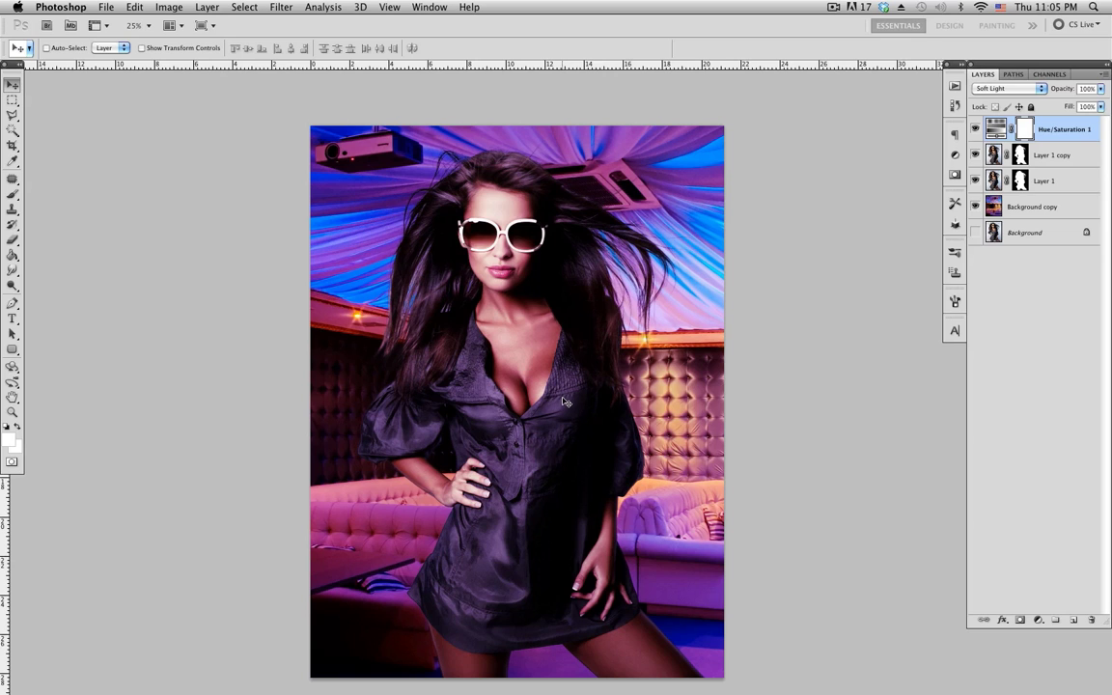
# - Compare the Year of the Tyga cover with the ruins of Layer 77 hidden and shown, and close the cover without saving
pyautogui.click(1103, 318)
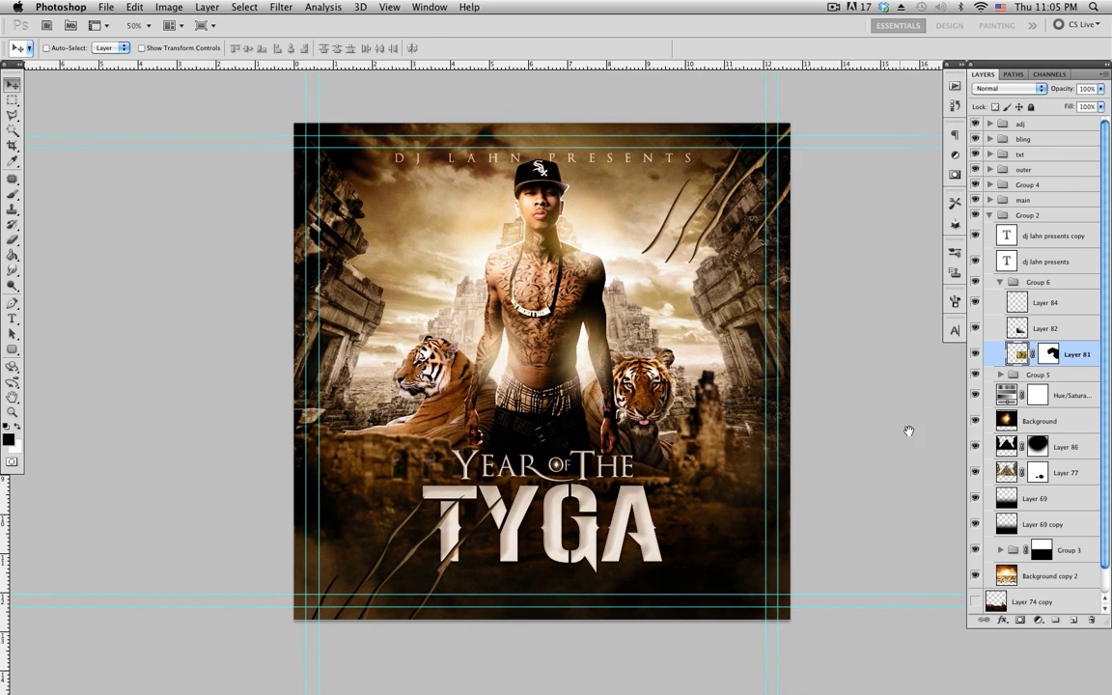
pyautogui.click(976, 473)
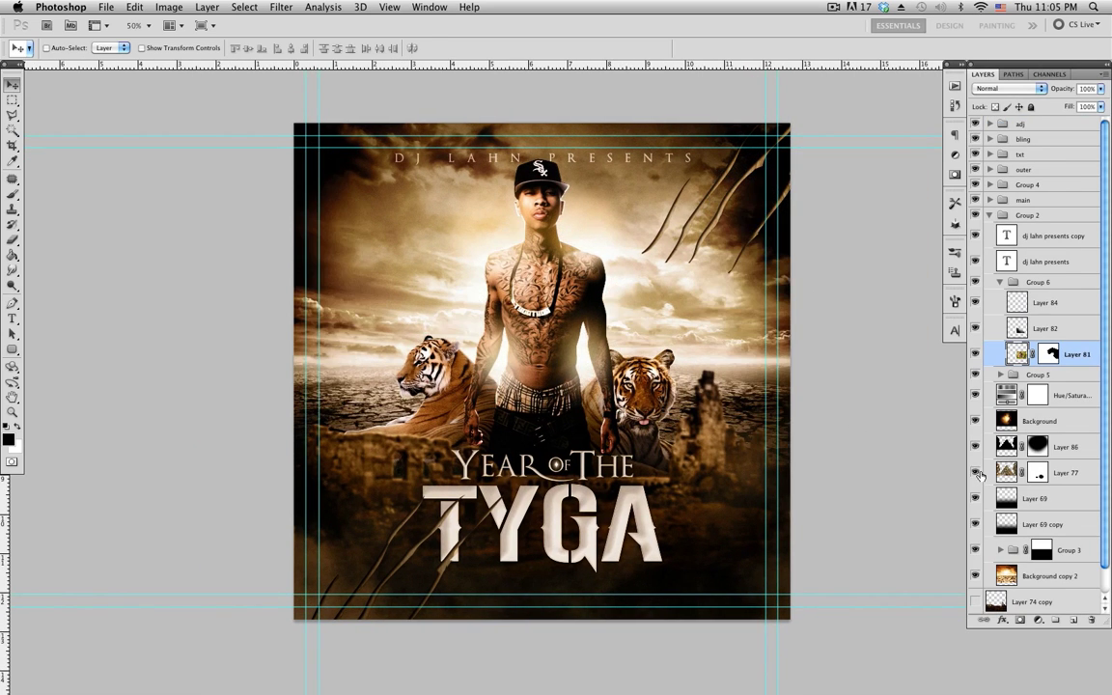
pyautogui.click(976, 473)
pyautogui.click(977, 474)
pyautogui.click(978, 475)
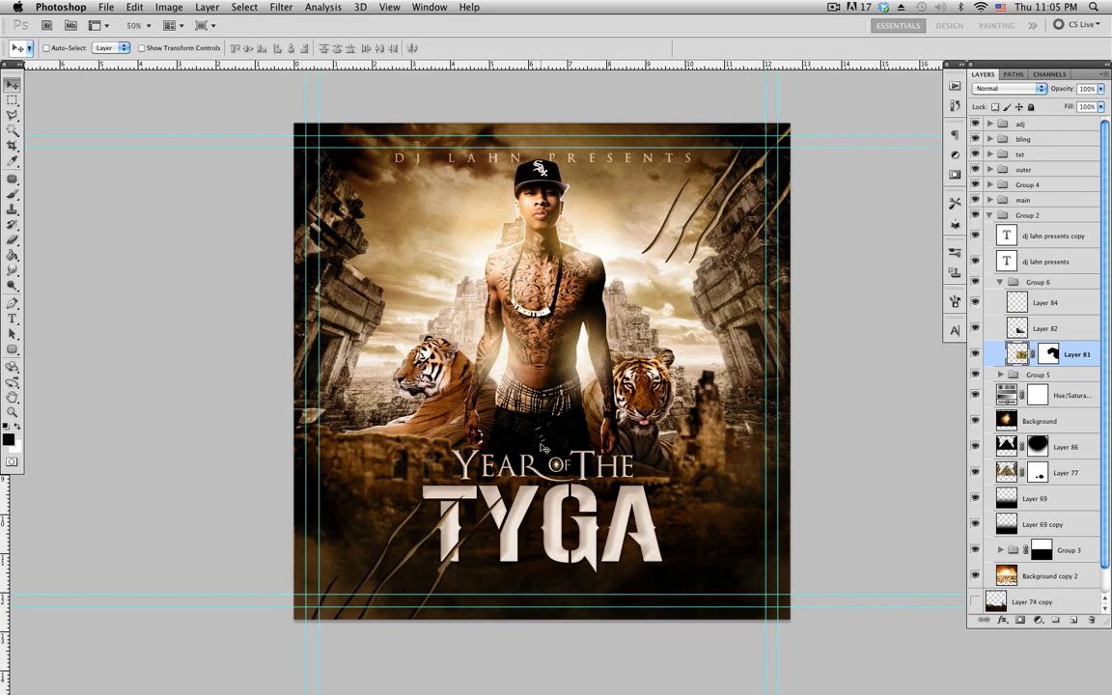
pyautogui.press('super+w')
pyautogui.press('super+d')
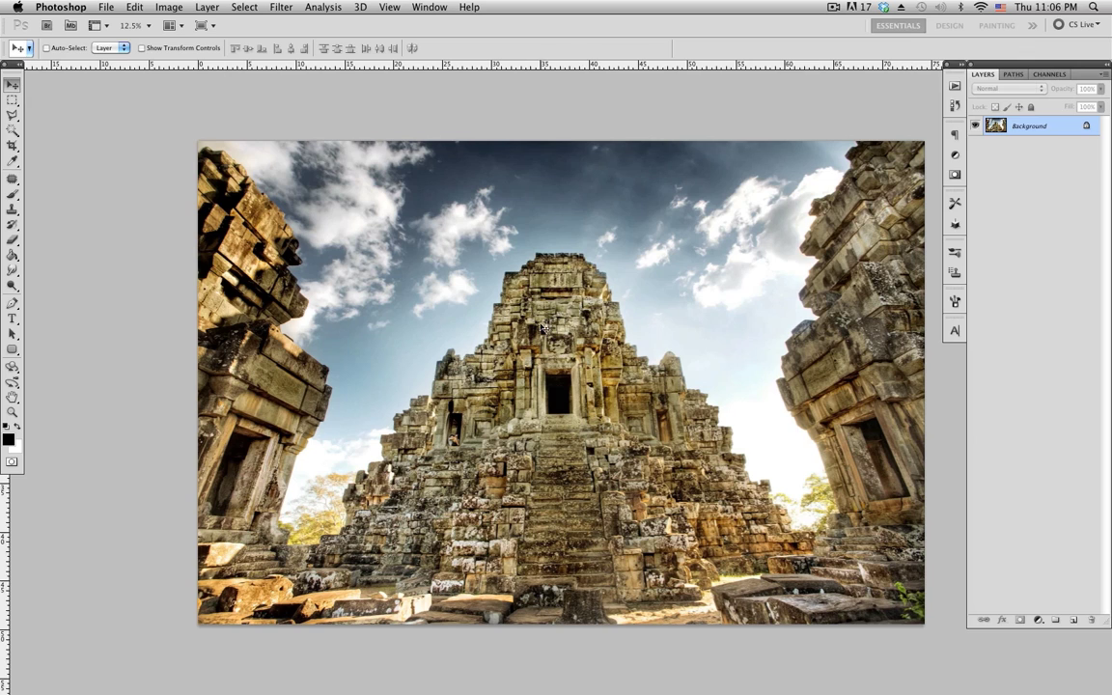
# - Duplicate the temple photo's Blue channel as Blue copy
pyautogui.click(1050, 74)
pyautogui.click(1041, 143)
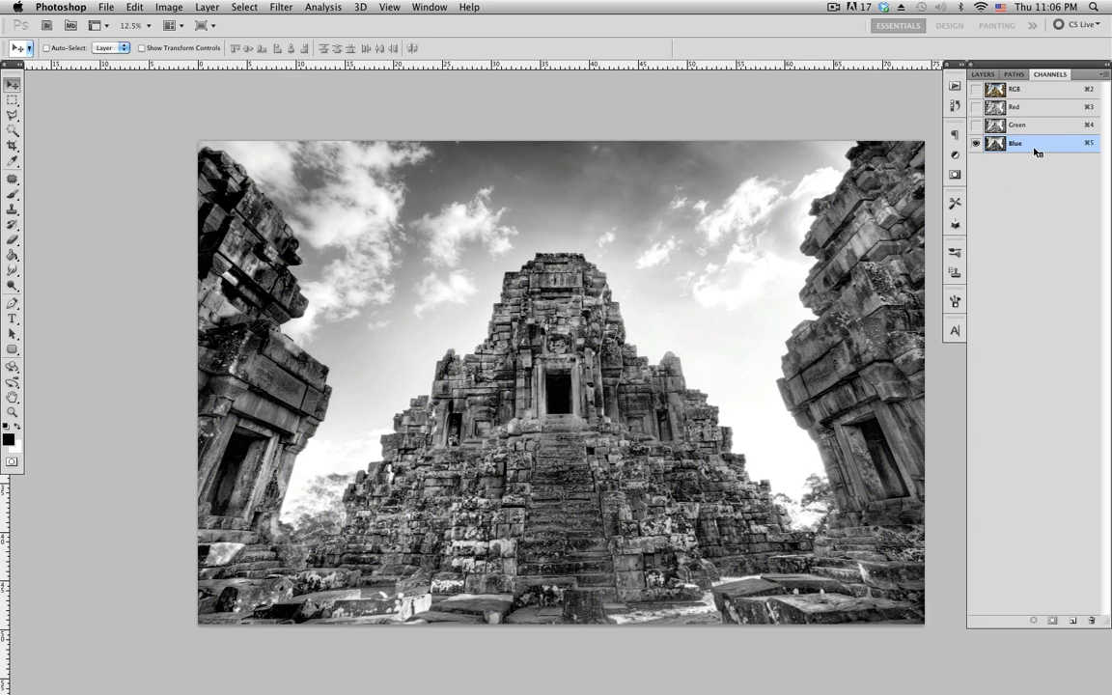
pyautogui.rightClick(1036, 146)
pyautogui.click(976, 150)
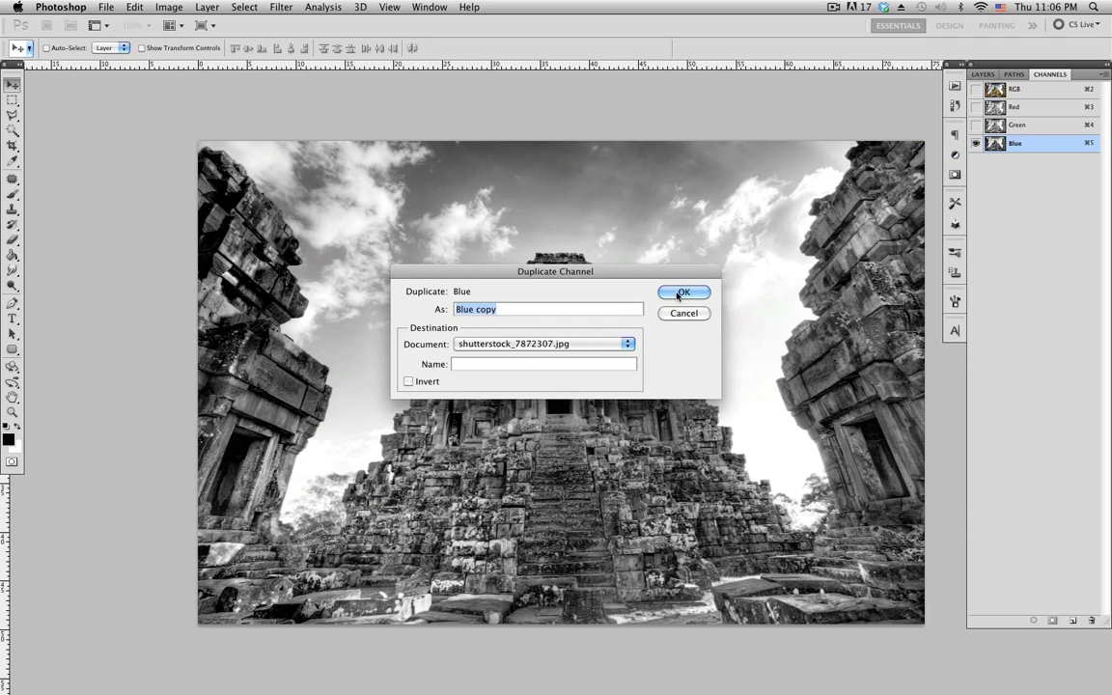
pyautogui.click(682, 292)
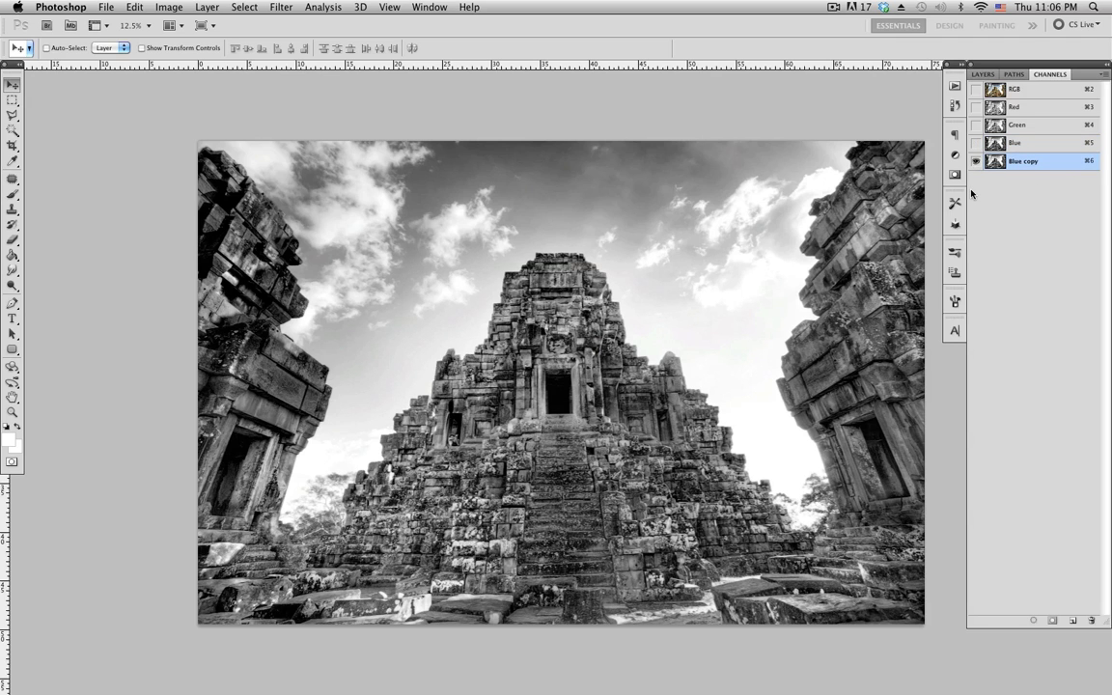
# - Invert the Blue copy channel and darken its sky with Levels, using a black input level of 71
pyautogui.press('super+i')
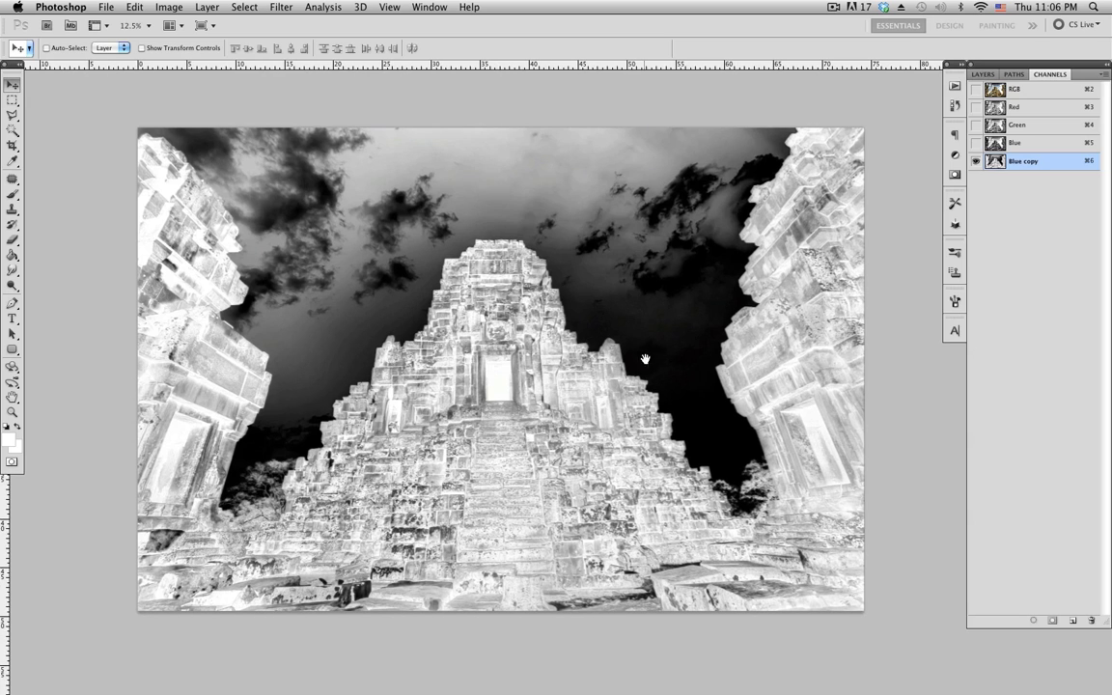
pyautogui.press('super+l')
pyautogui.moveTo(853, 132); pyautogui.dragTo(737, 136)
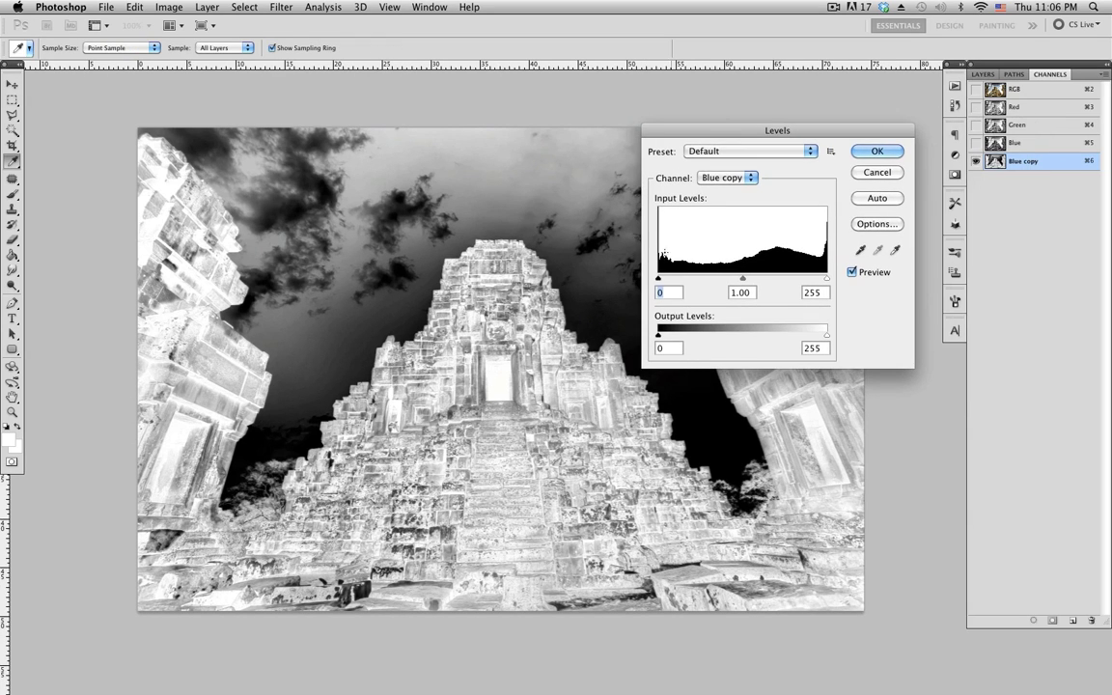
pyautogui.moveTo(659, 280); pyautogui.dragTo(711, 275)
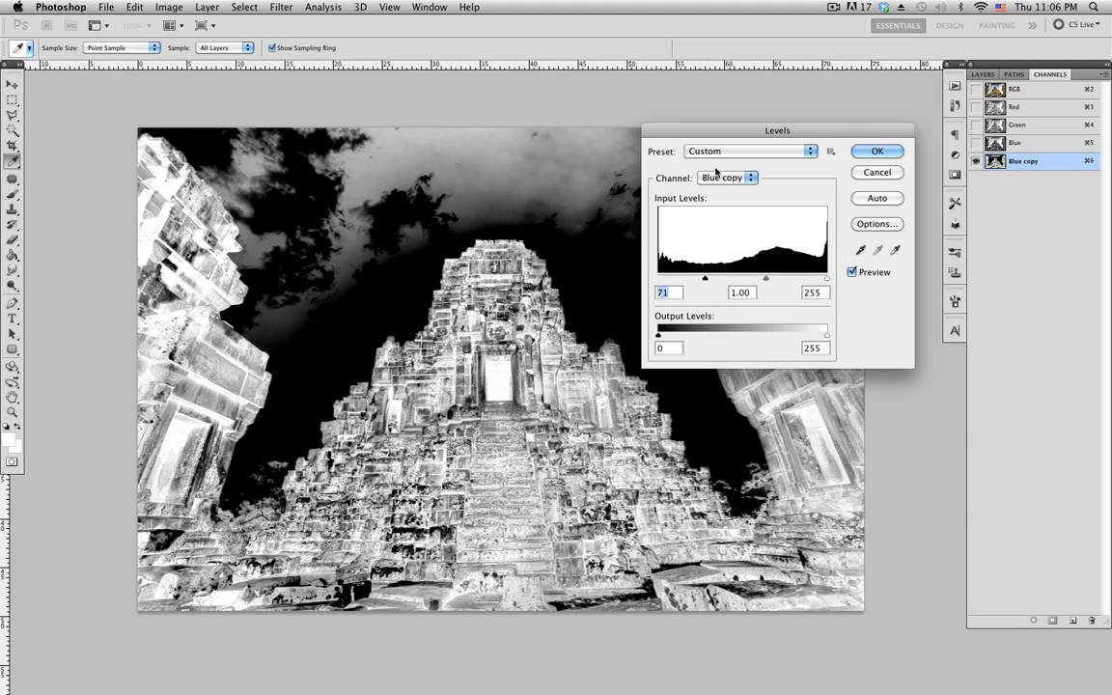
pyautogui.click(878, 152)
# - Outline the temple and both side ruins just inside their edges with the Polygonal Lasso, fill the area with white, and deselect
pyautogui.press('v')
pyautogui.press('l')
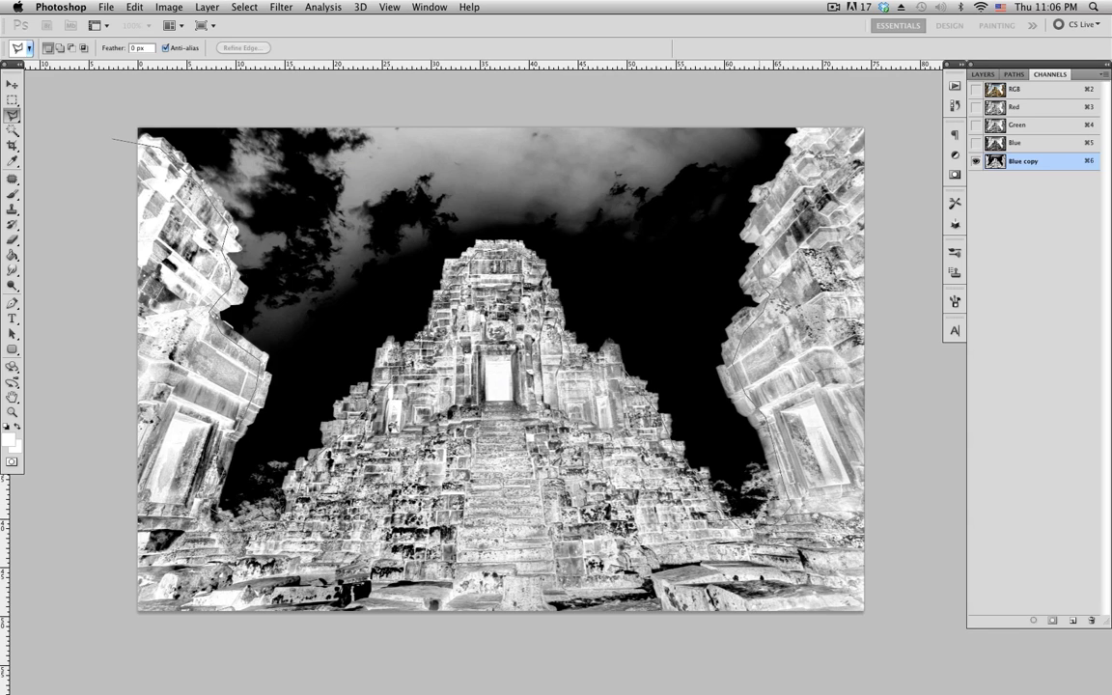
pyautogui.click(805, 111)
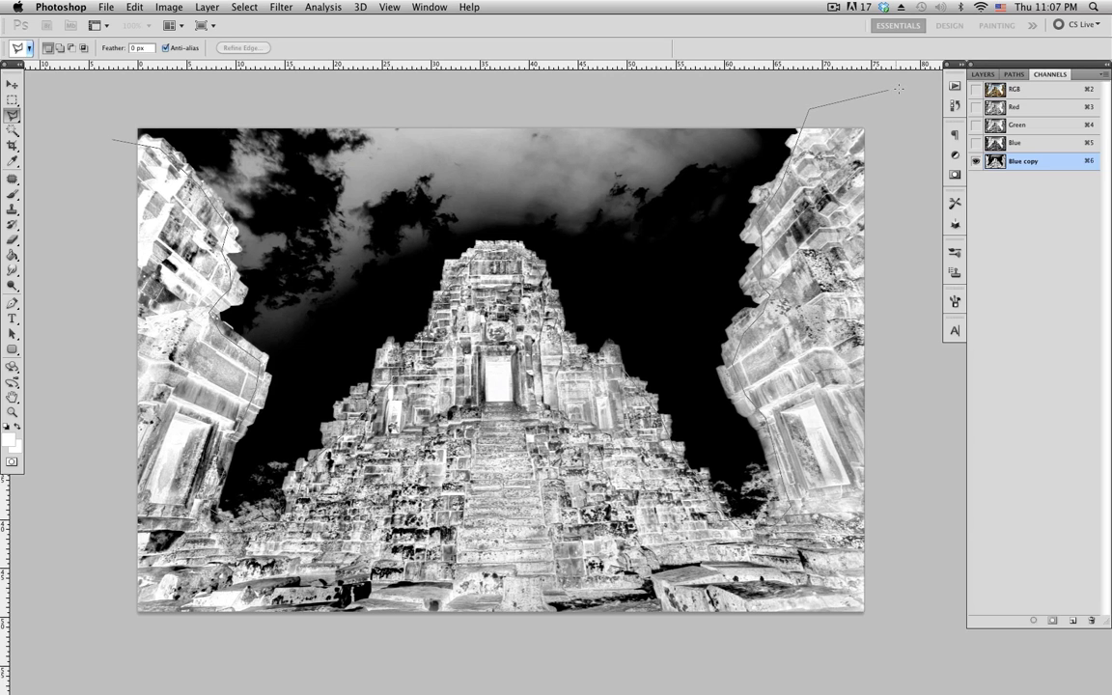
pyautogui.click(901, 92)
pyautogui.click(947, 628)
pyautogui.click(814, 675)
pyautogui.click(288, 687)
pyautogui.click(71, 630)
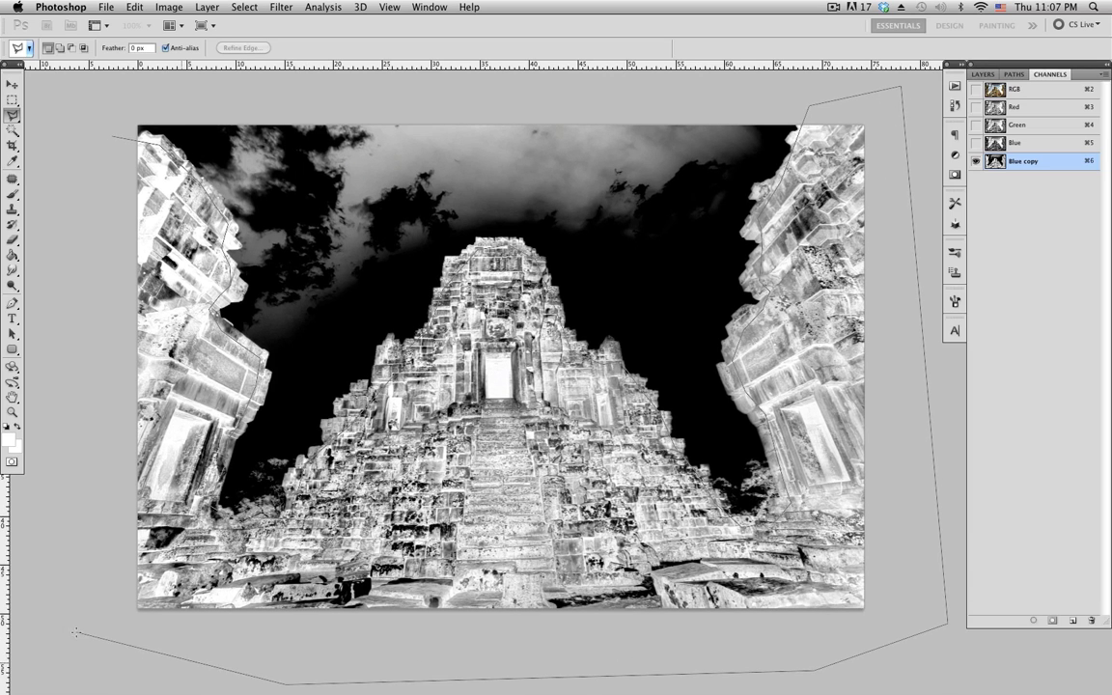
pyautogui.click(16, 487)
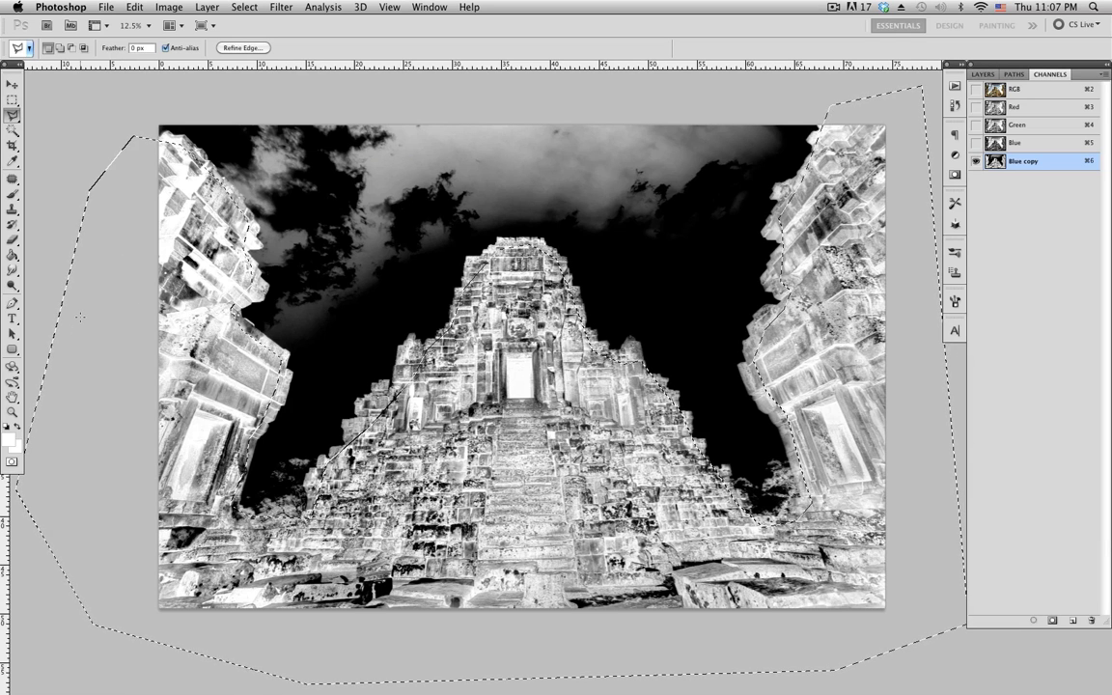
pyautogui.hotkey('alt', 'BackSpace')
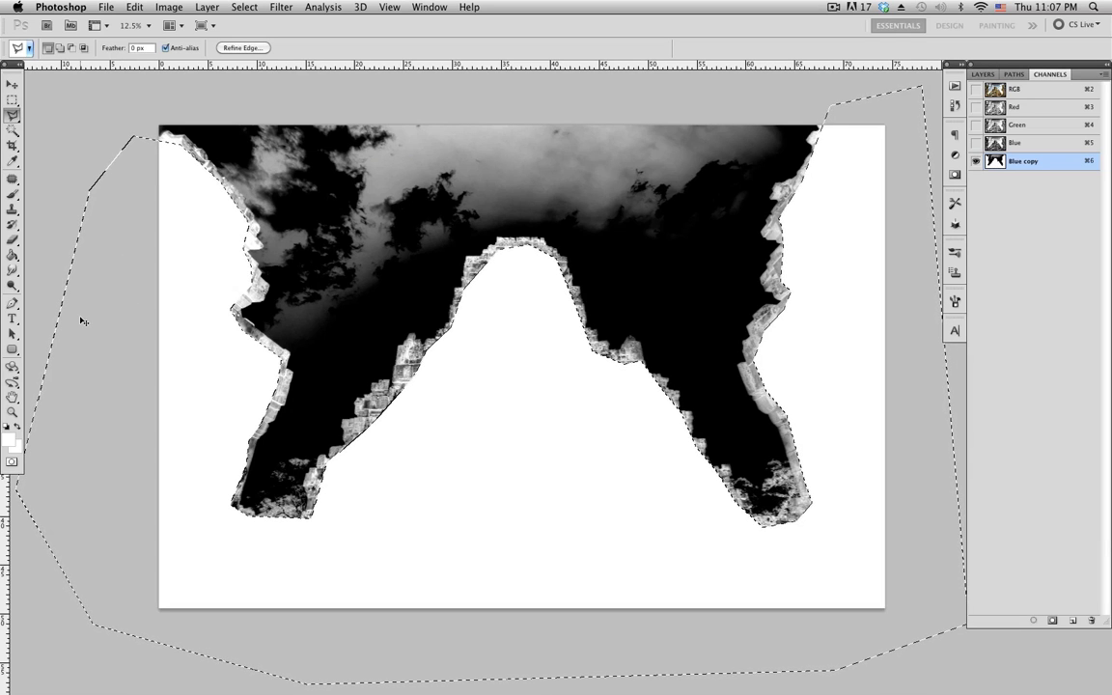
pyautogui.press('super+d')
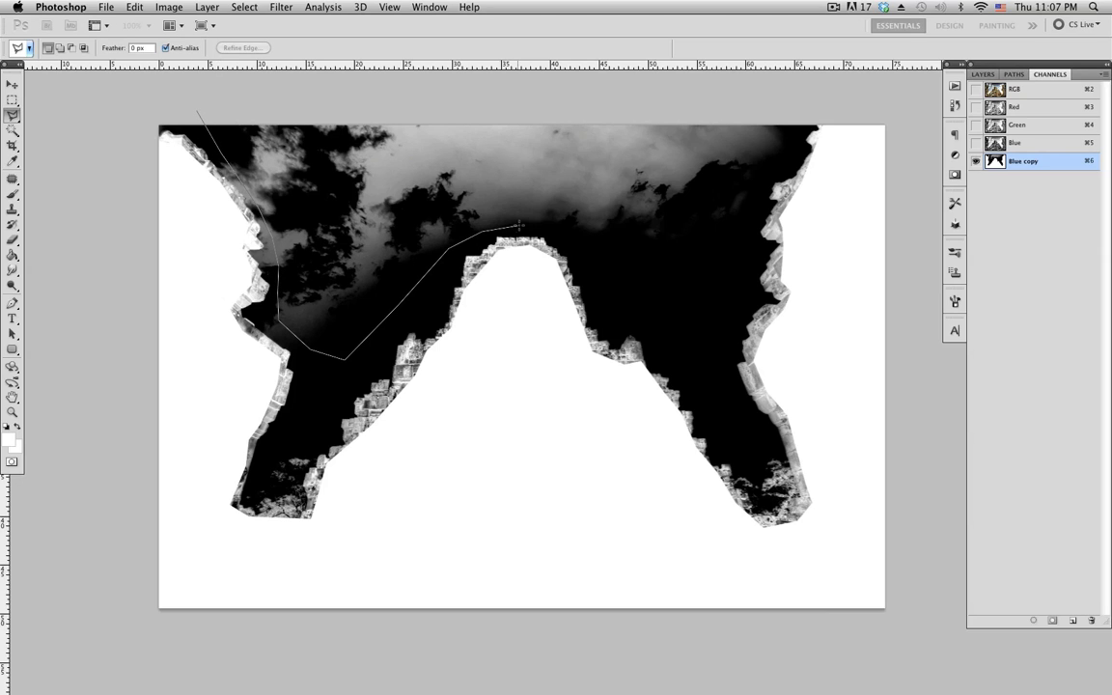
# - Outline the cloudy upper sky between the ruins with the Polygonal Lasso and set the foreground colour to black
pyautogui.click(798, 105)
pyautogui.click(765, 94)
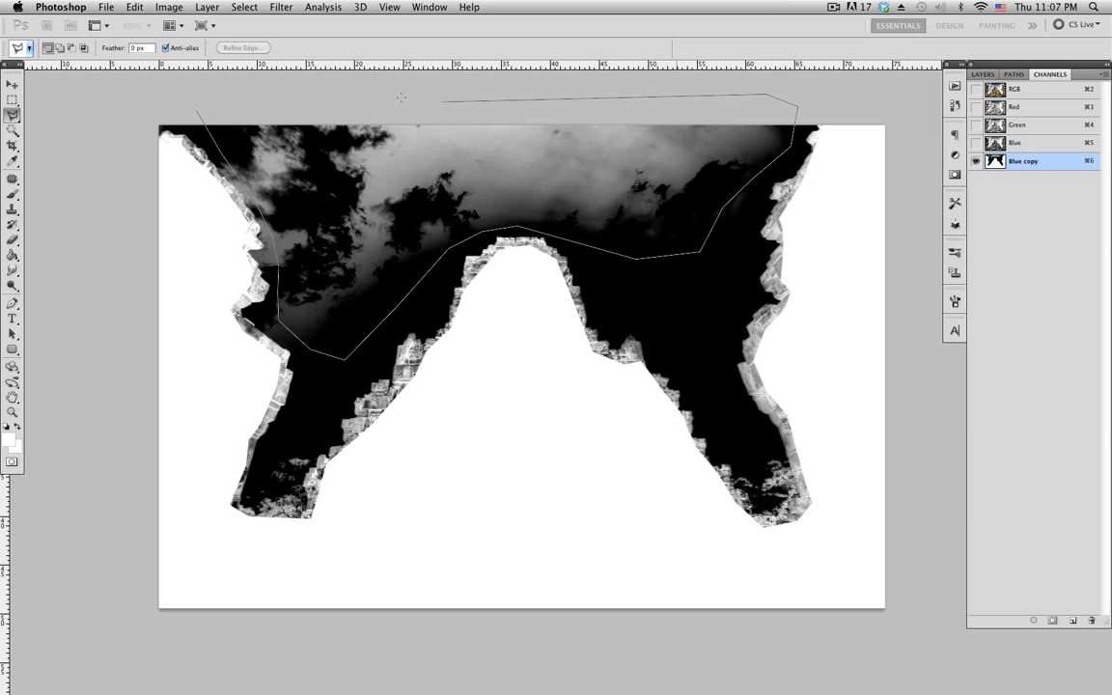
pyautogui.click(227, 98)
pyautogui.click(198, 111)
pyautogui.click(8, 439)
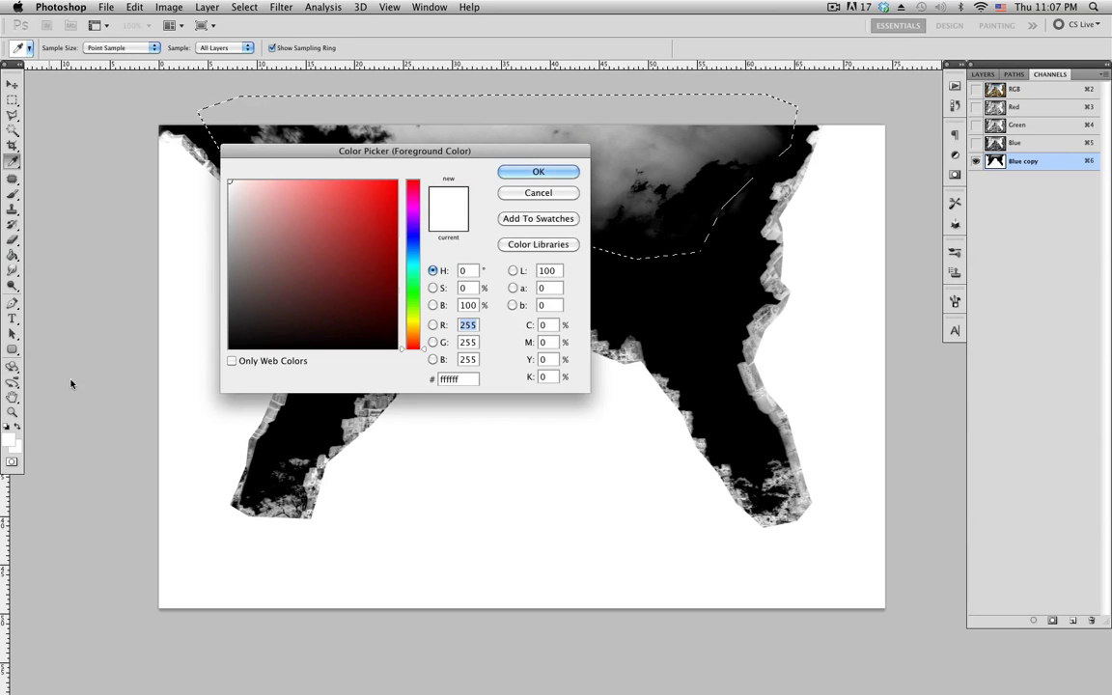
pyautogui.moveTo(262, 296); pyautogui.dragTo(182, 338)
pyautogui.click(578, 172)
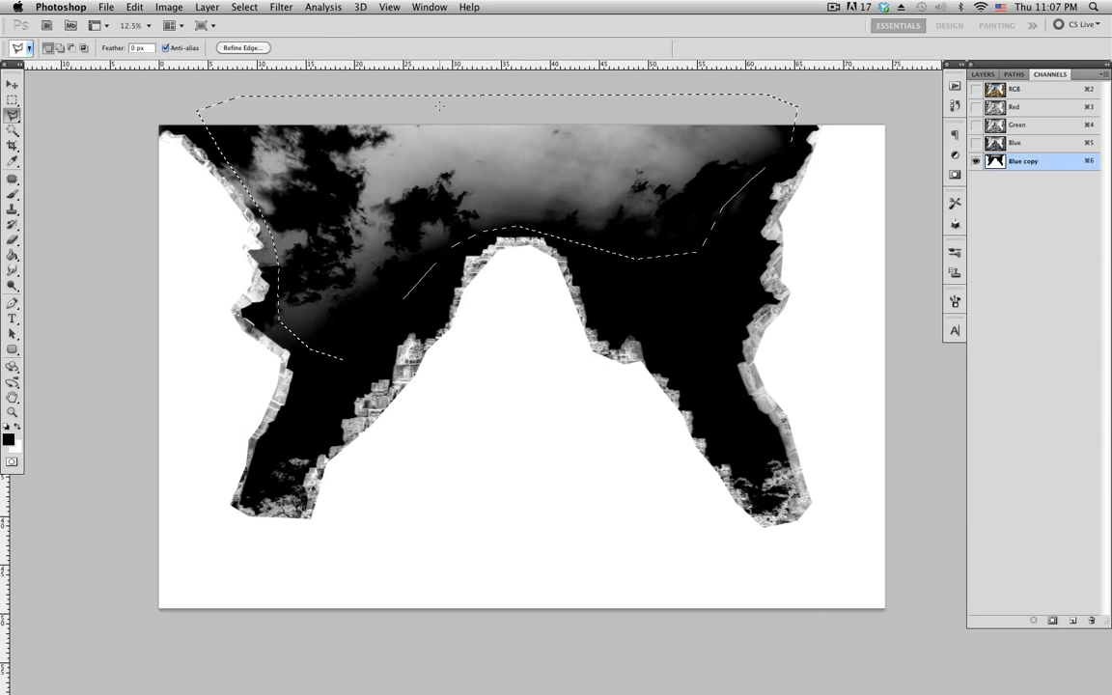
pyautogui.press('Delete')
pyautogui.press('super+d')
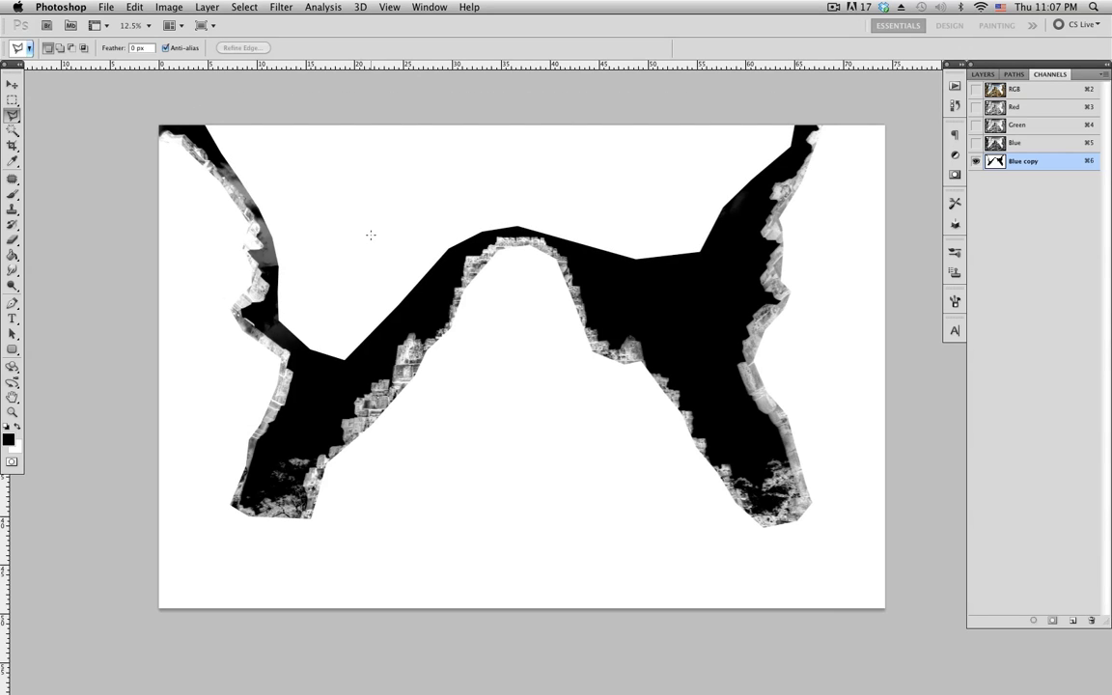
pyautogui.press('super+alt+z')
pyautogui.press('super+alt+z')
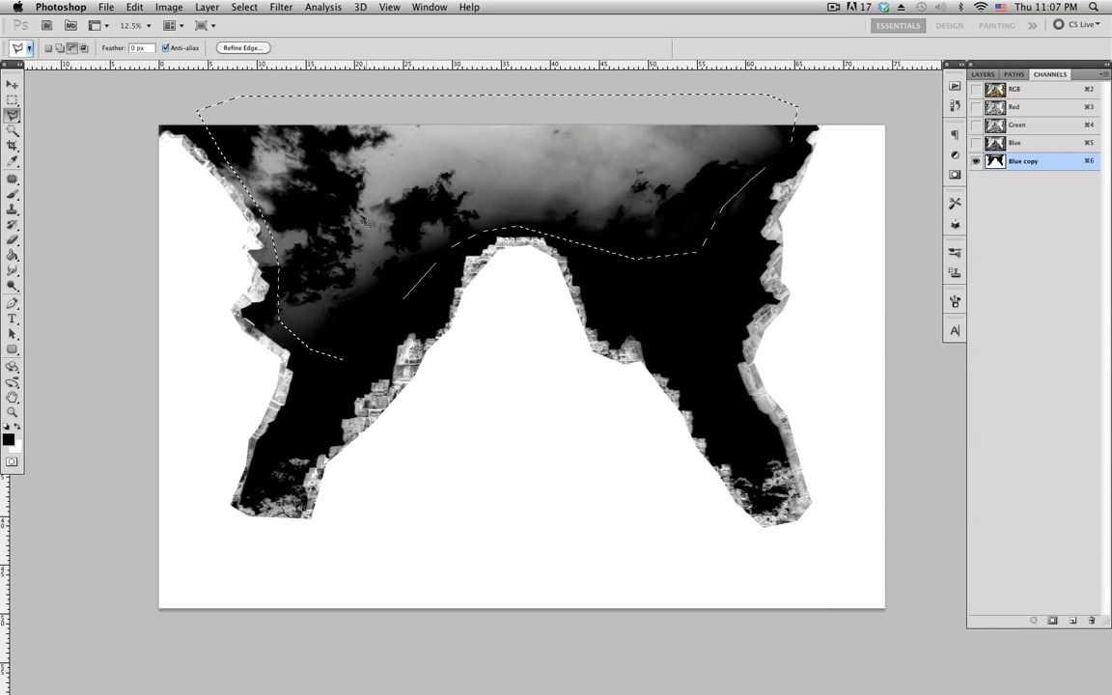
# - Fill the selected sky area of the Blue copy channel with black and deselect
pyautogui.hotkey('alt', 'BackSpace')
pyautogui.press('super+d')
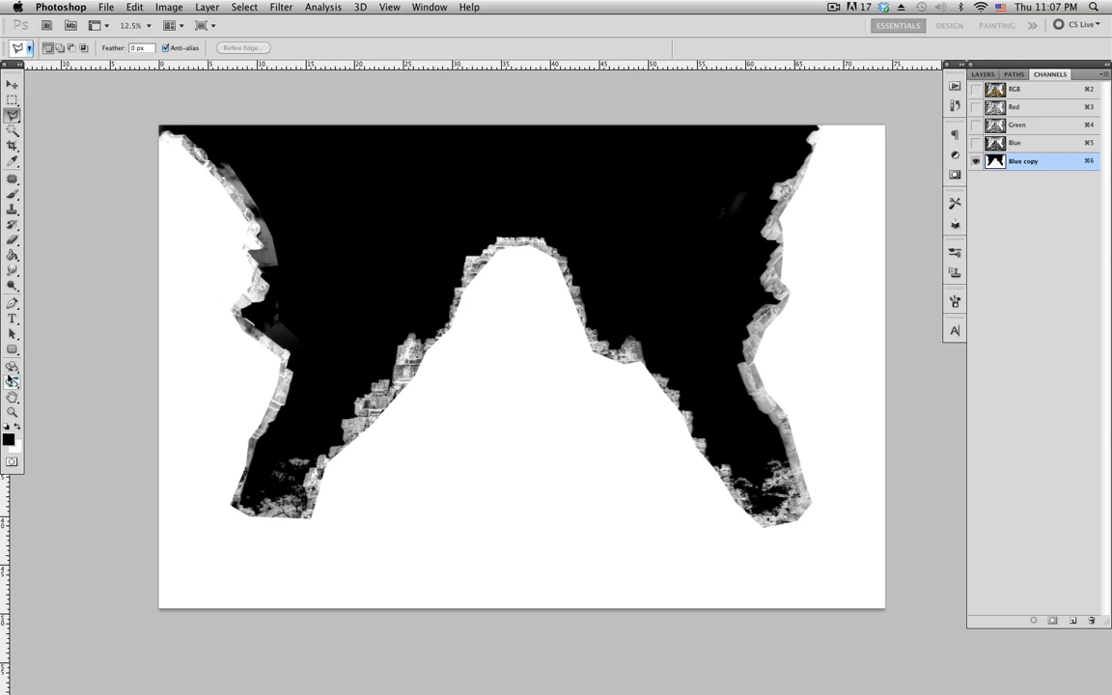
# - Darken the grey sky remnants beside the left ruin to black with the Burn tool, using the Shadows range at 100% exposure
pyautogui.click(13, 270)
pyautogui.moveTo(13, 285); pyautogui.dragTo(55, 301)
pyautogui.click(55, 302)
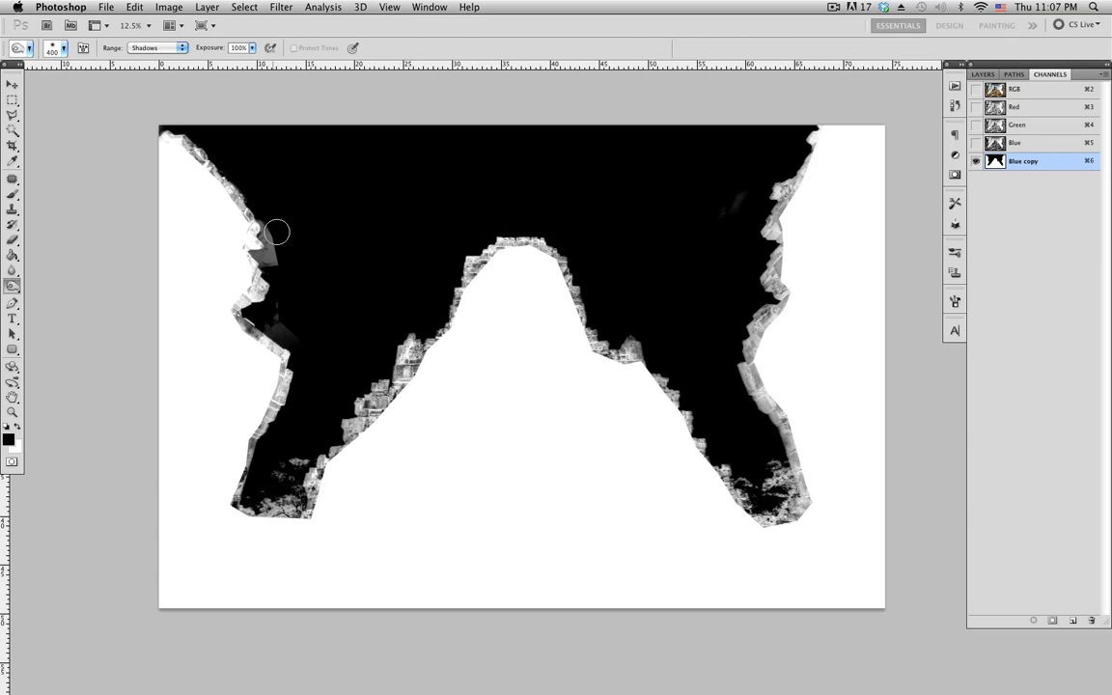
pyautogui.moveTo(276, 232)
pyautogui.mouseDown()
pyautogui.moveTo(273, 221)
pyautogui.moveTo(273, 272)
pyautogui.mouseUp()
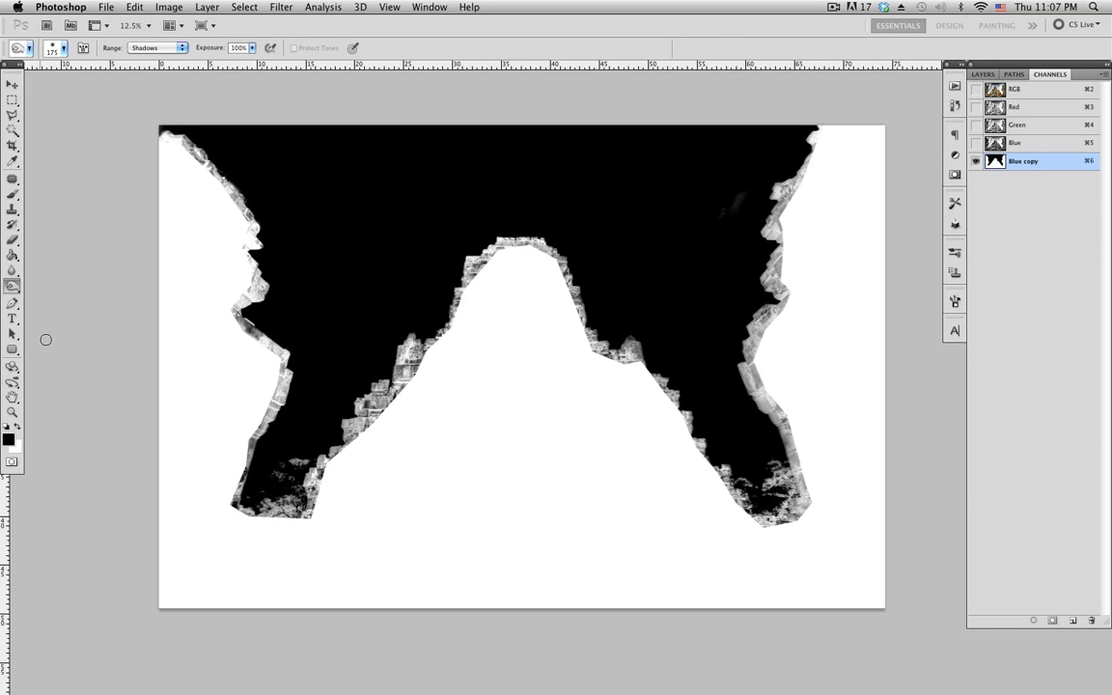
# - Lighten the grey edges of the left ruin to white with the Dodge tool, using the Highlights range at 100% exposure
pyautogui.click(14, 288)
pyautogui.moveTo(14, 288); pyautogui.dragTo(41, 281)
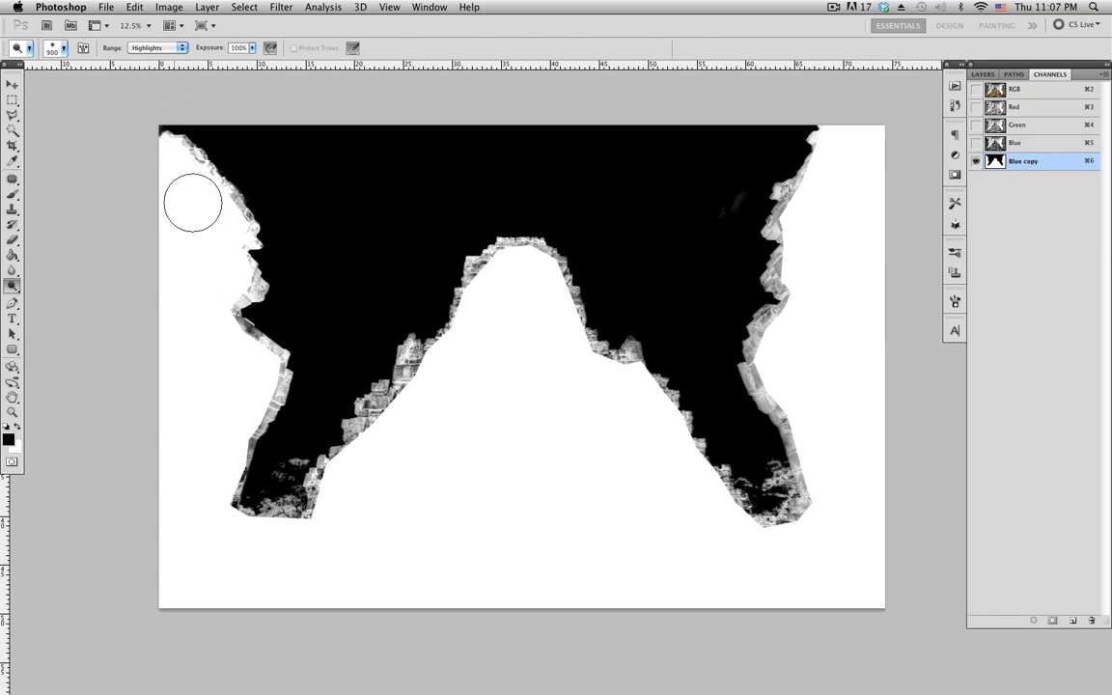
pyautogui.moveTo(200, 195)
pyautogui.mouseDown()
pyautogui.moveTo(231, 234)
pyautogui.moveTo(218, 206)
pyautogui.moveTo(241, 294)
pyautogui.moveTo(221, 249)
pyautogui.moveTo(211, 336)
pyautogui.moveTo(263, 363)
pyautogui.moveTo(241, 342)
pyautogui.moveTo(229, 374)
pyautogui.moveTo(238, 426)
pyautogui.moveTo(247, 420)
pyautogui.moveTo(227, 430)
pyautogui.moveTo(240, 504)
pyautogui.moveTo(342, 540)
pyautogui.moveTo(350, 467)
pyautogui.moveTo(325, 510)
pyautogui.moveTo(391, 416)
pyautogui.moveTo(377, 427)
pyautogui.moveTo(473, 337)
pyautogui.moveTo(518, 267)
pyautogui.moveTo(482, 290)
pyautogui.moveTo(452, 363)
pyautogui.moveTo(374, 440)
pyautogui.moveTo(423, 396)
pyautogui.moveTo(243, 176)
pyautogui.mouseUp()
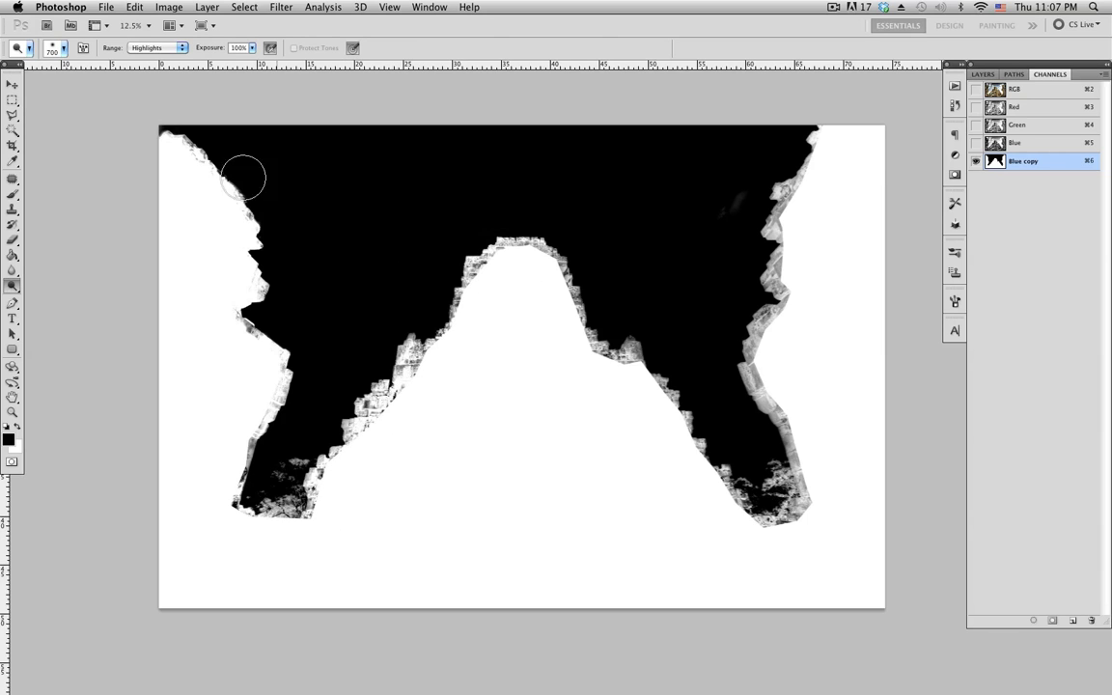
# - Dodge the grey stonework along the central temple's edge using the Midtones range
pyautogui.click(151, 47)
pyautogui.click(151, 35)
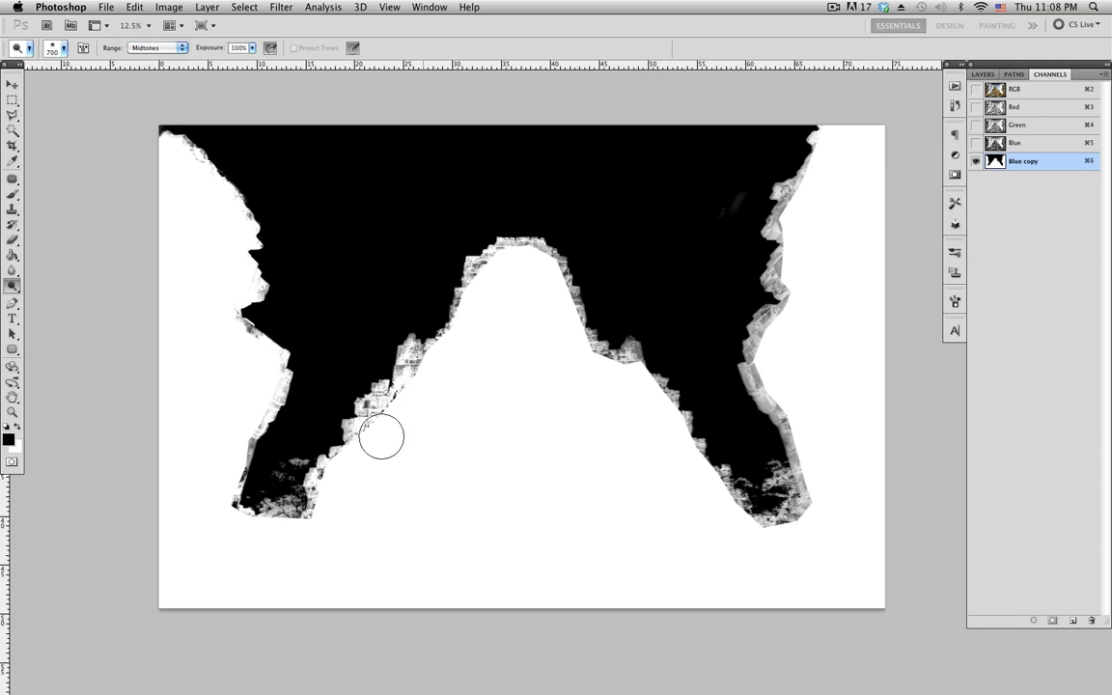
pyautogui.moveTo(384, 412)
pyautogui.mouseDown()
pyautogui.moveTo(429, 374)
pyautogui.moveTo(413, 403)
pyautogui.moveTo(429, 406)
pyautogui.moveTo(506, 265)
pyautogui.moveTo(499, 279)
pyautogui.moveTo(537, 284)
pyautogui.moveTo(530, 301)
pyautogui.moveTo(531, 284)
pyautogui.moveTo(561, 312)
pyautogui.mouseUp()
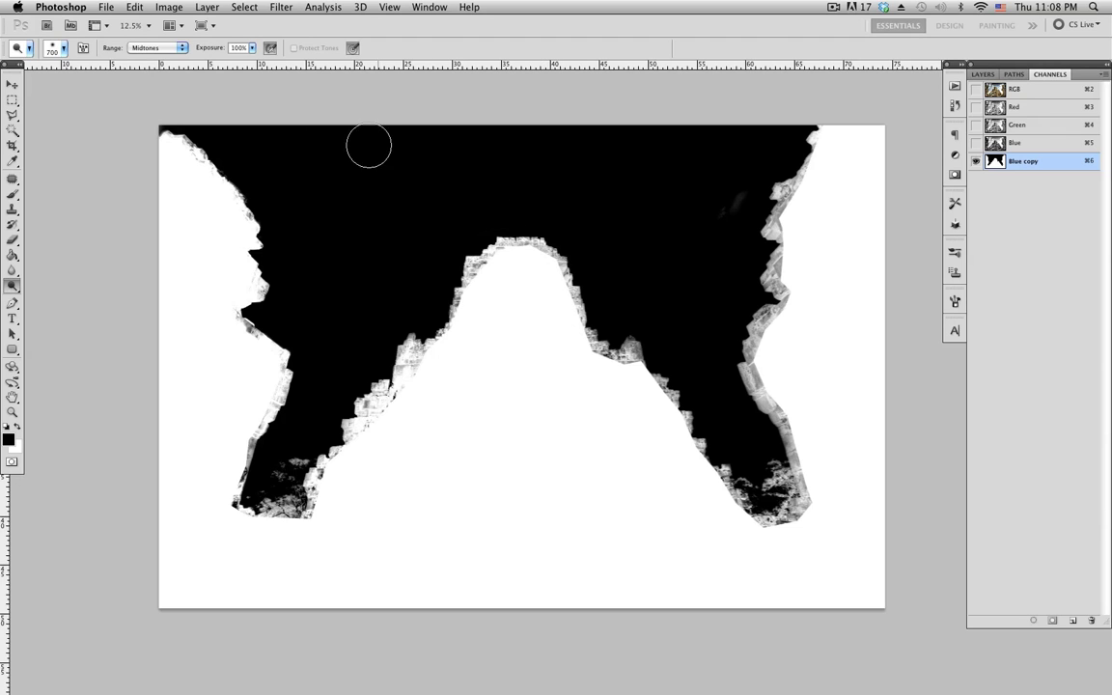
# - Whiten the remaining grey edges of the temple and both side ruins with the Dodge tool set to the Highlights range
pyautogui.click(172, 48)
pyautogui.click(153, 59)
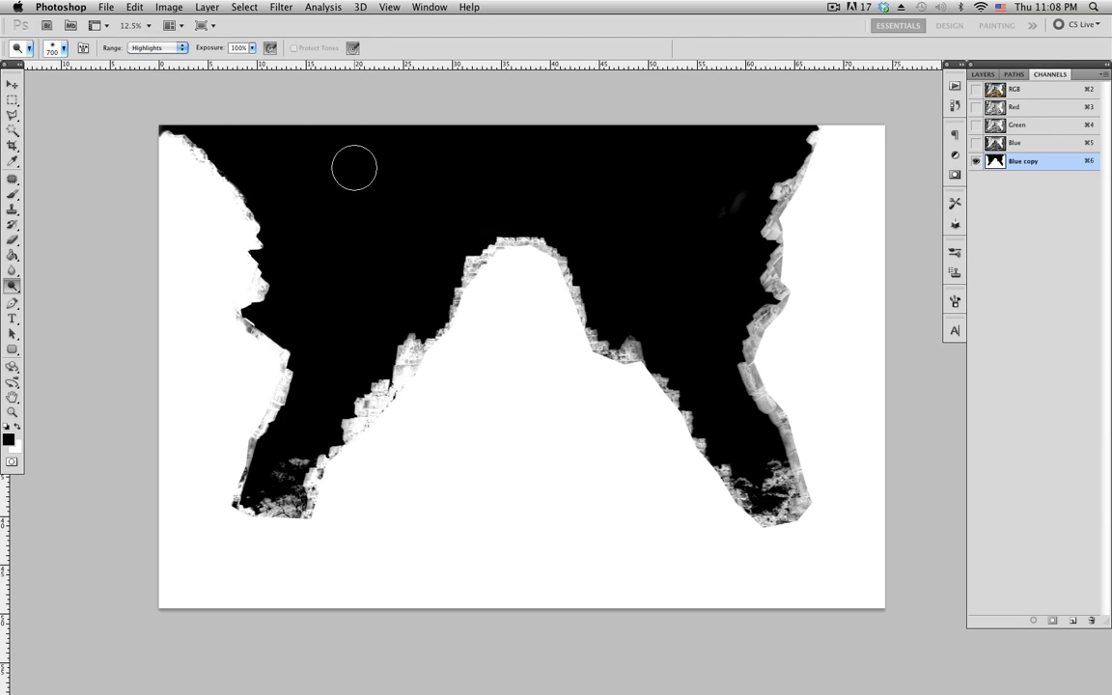
pyautogui.moveTo(477, 294)
pyautogui.mouseDown()
pyautogui.moveTo(503, 250)
pyautogui.moveTo(559, 315)
pyautogui.moveTo(566, 300)
pyautogui.moveTo(569, 335)
pyautogui.moveTo(610, 384)
pyautogui.moveTo(622, 369)
pyautogui.moveTo(654, 424)
pyautogui.moveTo(652, 395)
pyautogui.moveTo(795, 525)
pyautogui.moveTo(827, 533)
pyautogui.moveTo(812, 493)
pyautogui.moveTo(828, 503)
pyautogui.moveTo(776, 383)
pyautogui.moveTo(843, 299)
pyautogui.moveTo(784, 342)
pyautogui.moveTo(780, 389)
pyautogui.moveTo(815, 417)
pyautogui.moveTo(774, 334)
pyautogui.moveTo(764, 374)
pyautogui.moveTo(803, 309)
pyautogui.moveTo(808, 287)
pyautogui.moveTo(791, 288)
pyautogui.moveTo(827, 240)
pyautogui.moveTo(792, 277)
pyautogui.moveTo(824, 234)
pyautogui.moveTo(800, 215)
pyautogui.moveTo(856, 177)
pyautogui.moveTo(835, 158)
pyautogui.moveTo(825, 194)
pyautogui.moveTo(831, 158)
pyautogui.moveTo(844, 150)
pyautogui.moveTo(799, 219)
pyautogui.moveTo(853, 178)
pyautogui.moveTo(828, 169)
pyautogui.moveTo(803, 228)
pyautogui.moveTo(797, 213)
pyautogui.moveTo(811, 186)
pyautogui.moveTo(806, 268)
pyautogui.moveTo(795, 262)
pyautogui.moveTo(801, 332)
pyautogui.moveTo(770, 329)
pyautogui.moveTo(778, 391)
pyautogui.moveTo(809, 460)
pyautogui.moveTo(790, 552)
pyautogui.moveTo(730, 531)
pyautogui.moveTo(658, 422)
pyautogui.moveTo(586, 402)
pyautogui.moveTo(576, 327)
pyautogui.moveTo(457, 374)
pyautogui.moveTo(421, 365)
pyautogui.moveTo(314, 531)
pyautogui.moveTo(281, 527)
pyautogui.moveTo(303, 507)
pyautogui.moveTo(322, 512)
pyautogui.moveTo(211, 459)
pyautogui.moveTo(236, 454)
pyautogui.moveTo(256, 392)
pyautogui.moveTo(231, 337)
pyautogui.moveTo(226, 243)
pyautogui.moveTo(169, 157)
pyautogui.mouseUp()
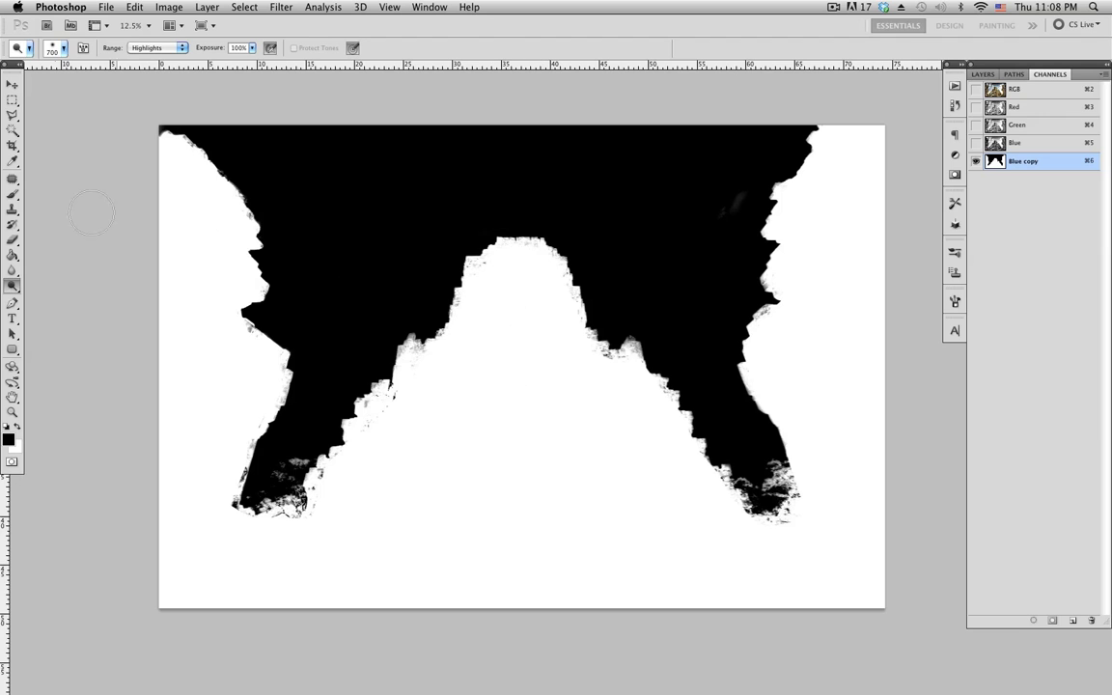
# - Return to the RGB composite and load the Blue copy channel as a new selection
pyautogui.click(1032, 92)
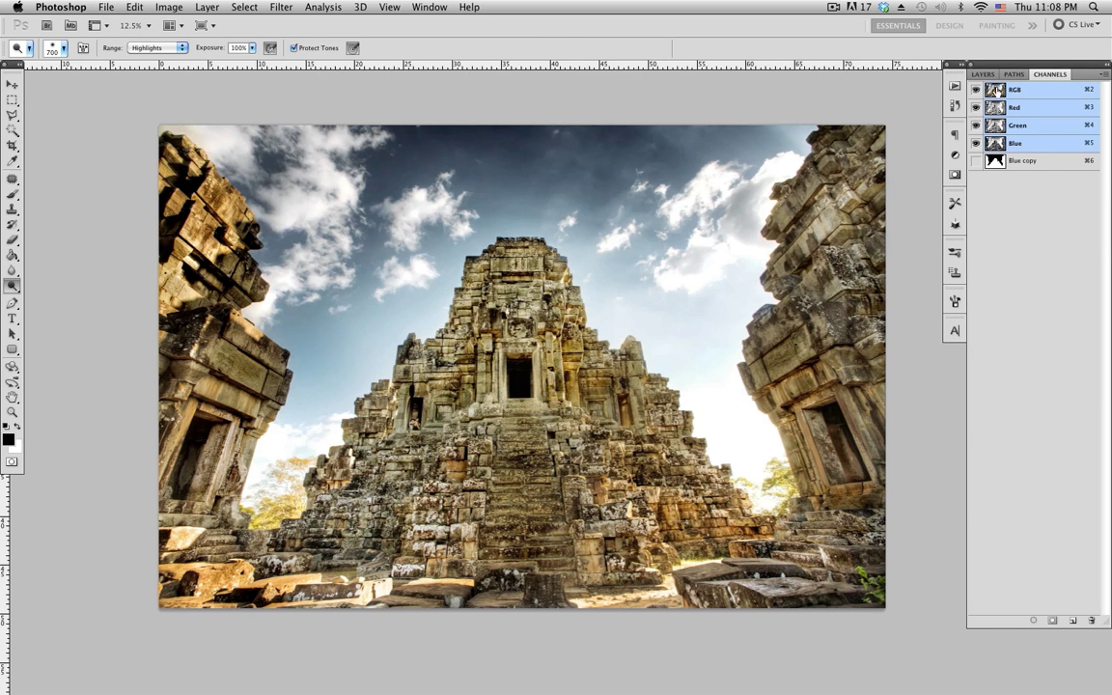
pyautogui.press('F7')
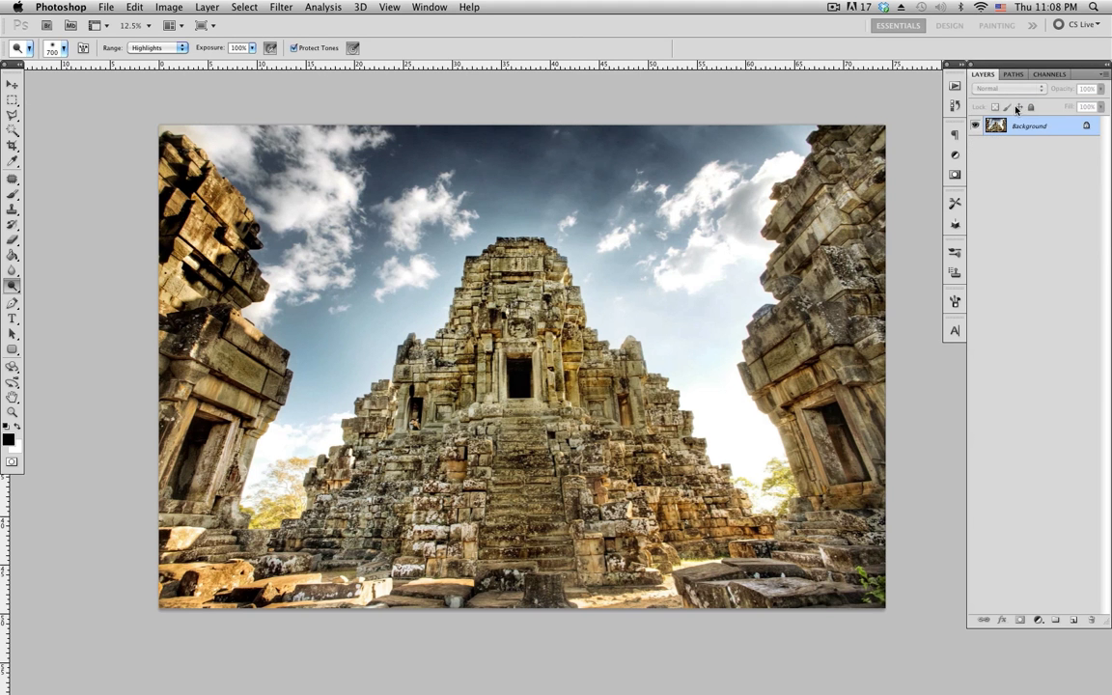
pyautogui.click(244, 8)
pyautogui.click(268, 259)
pyautogui.click(552, 305)
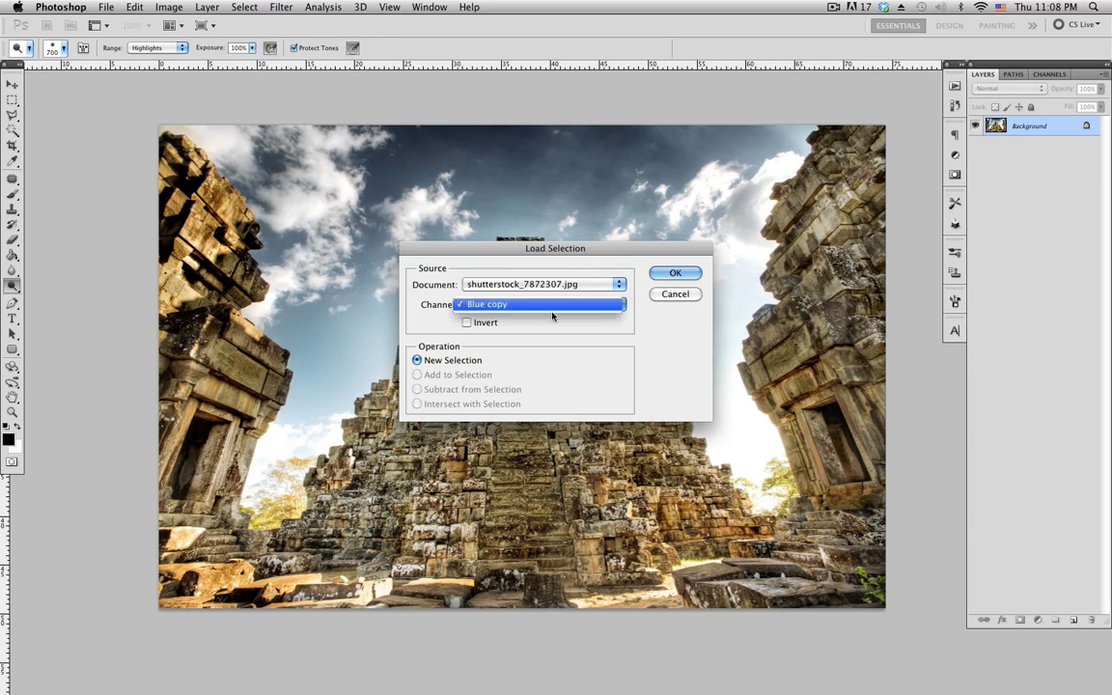
pyautogui.click(552, 315)
pyautogui.click(673, 273)
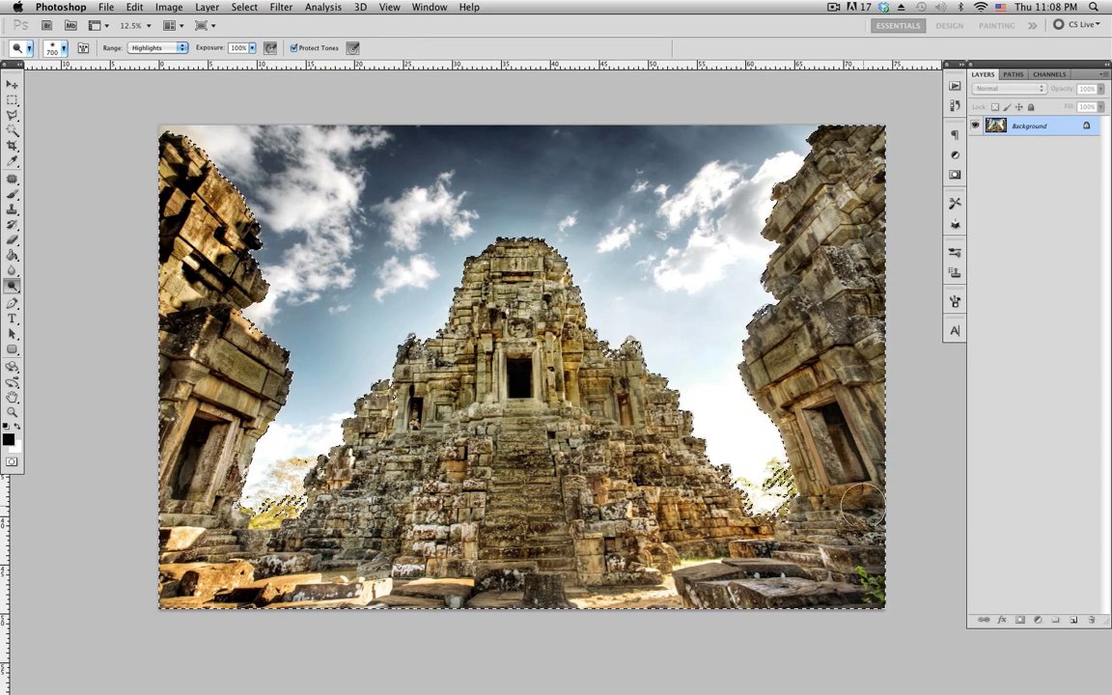
# - Copy the selected ruins to a new layer and hide the Background layer
pyautogui.press('super+j')
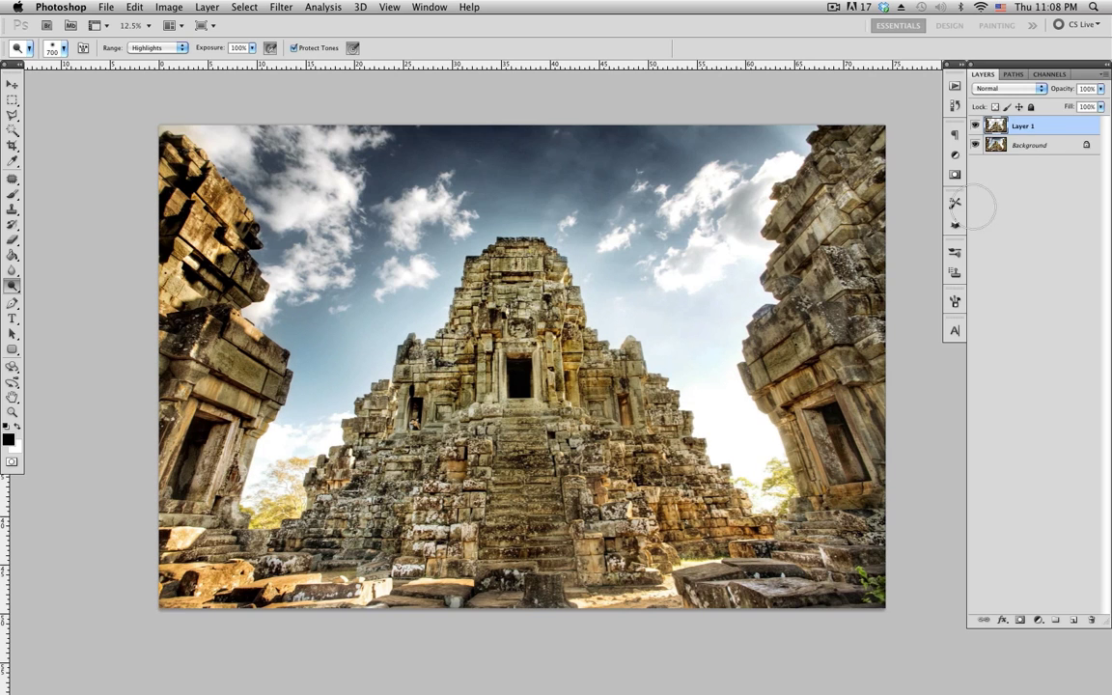
pyautogui.click(975, 146)
pyautogui.press('v')
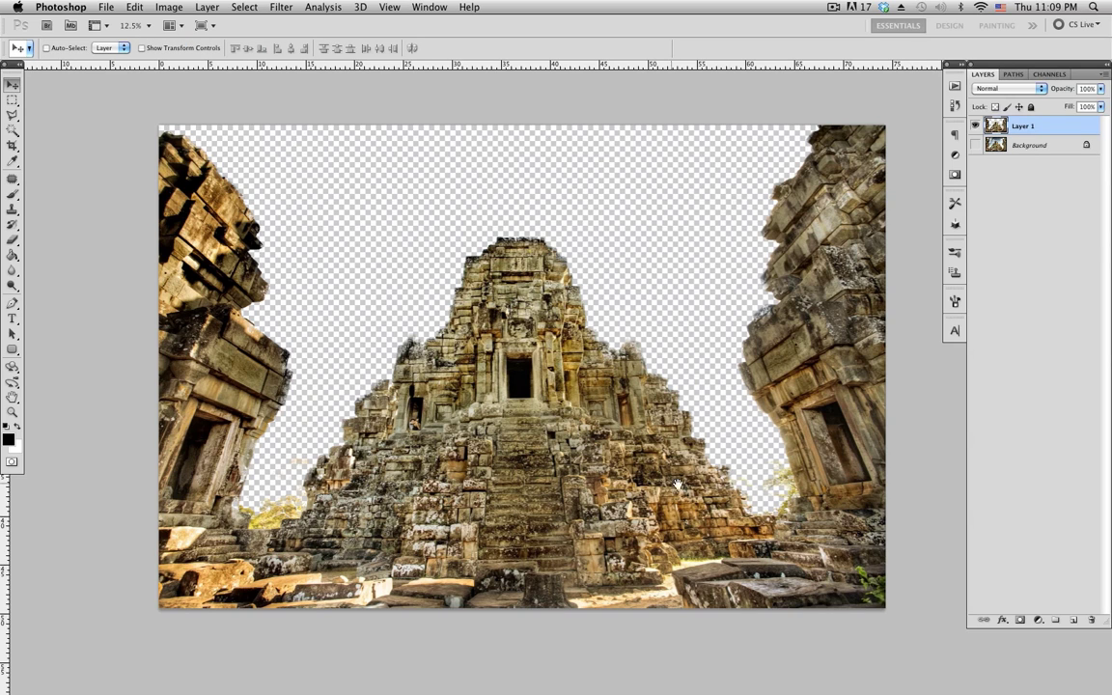
pyautogui.moveTo(679, 485); pyautogui.dragTo(705, 472)
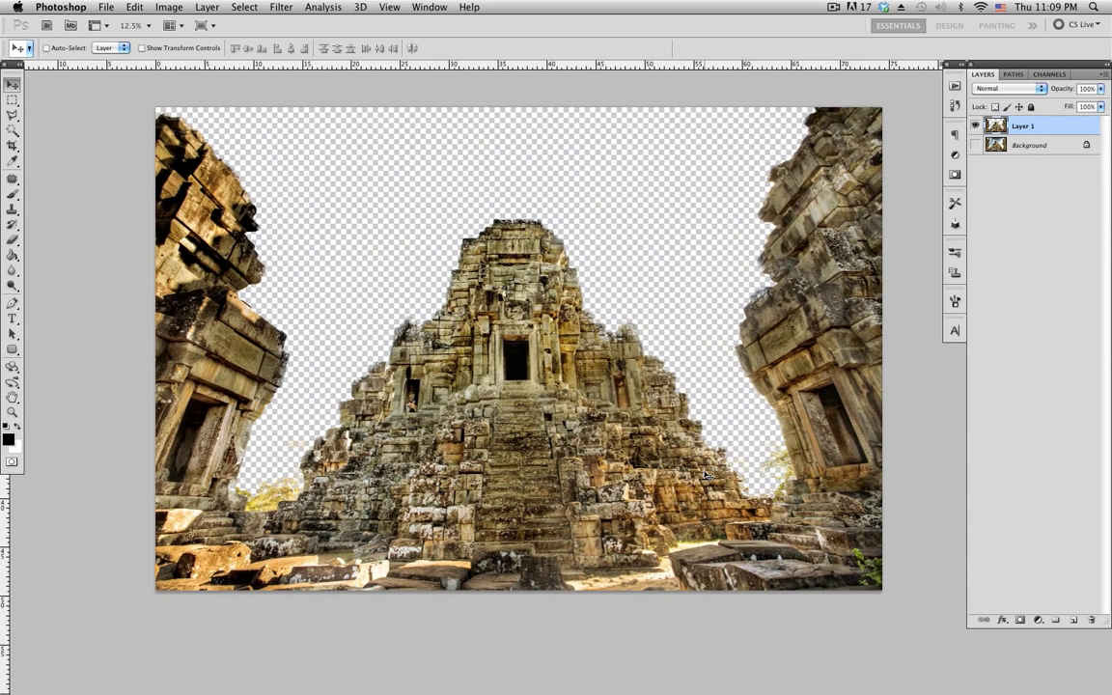